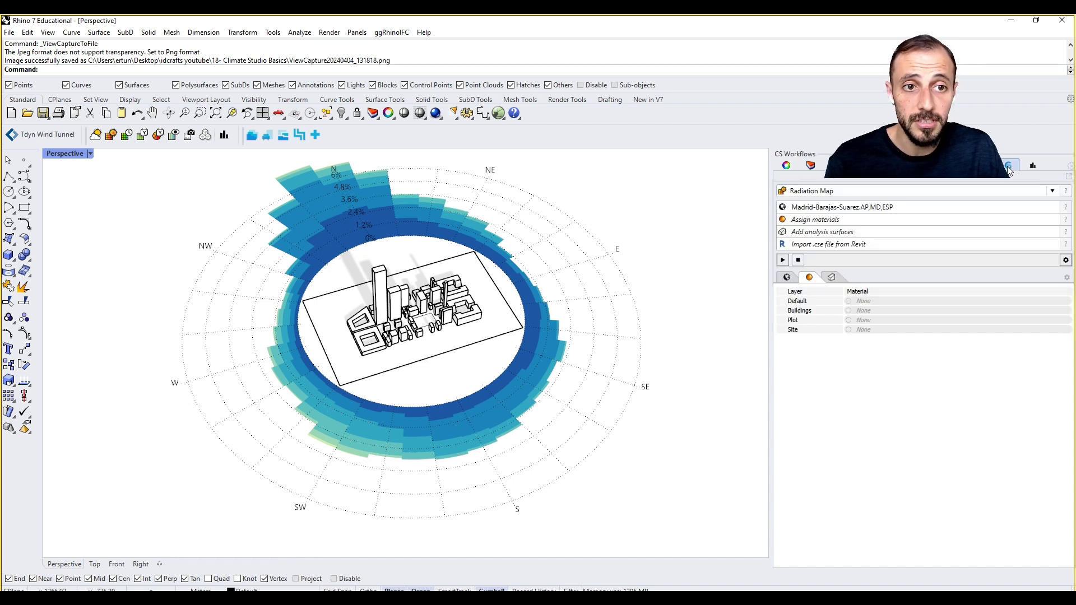
# Switch the ClimateStudio workflow to Site Analysis.
pyautogui.click(960, 192)
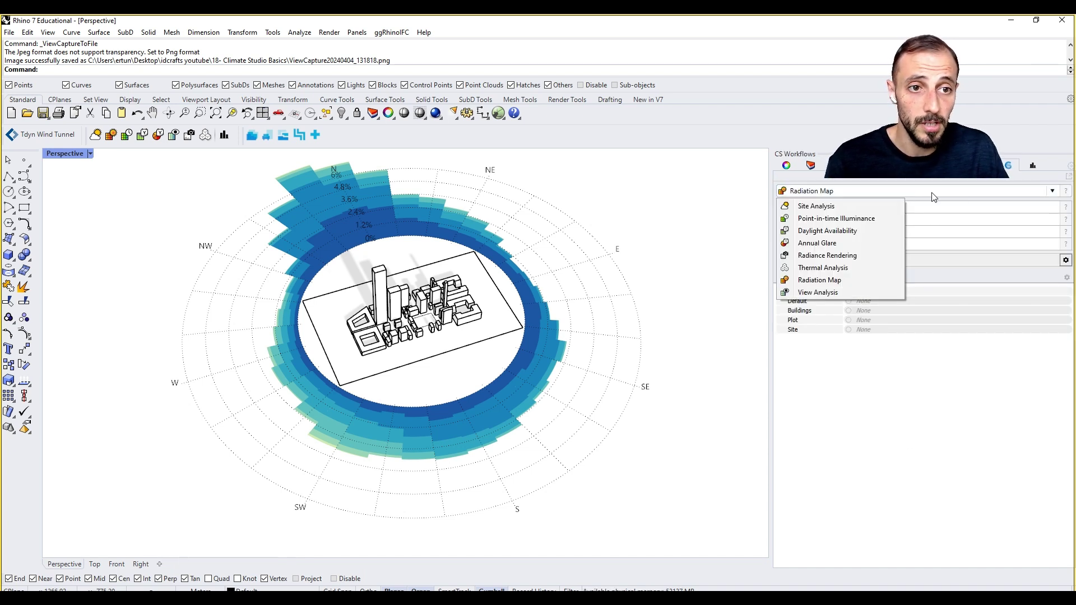
pyautogui.click(840, 205)
pyautogui.click(853, 196)
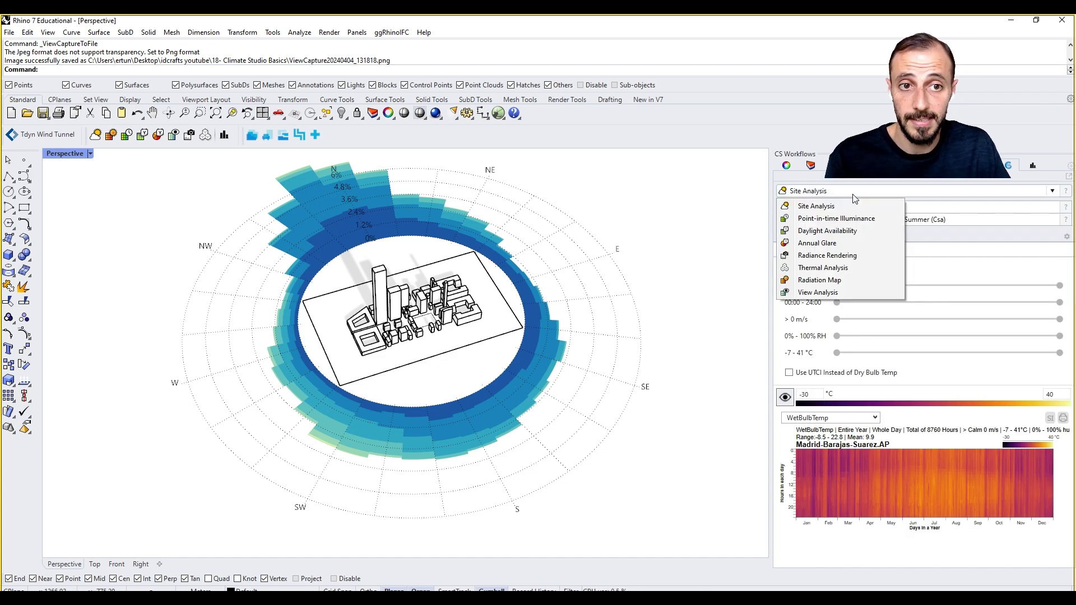
pyautogui.click(821, 280)
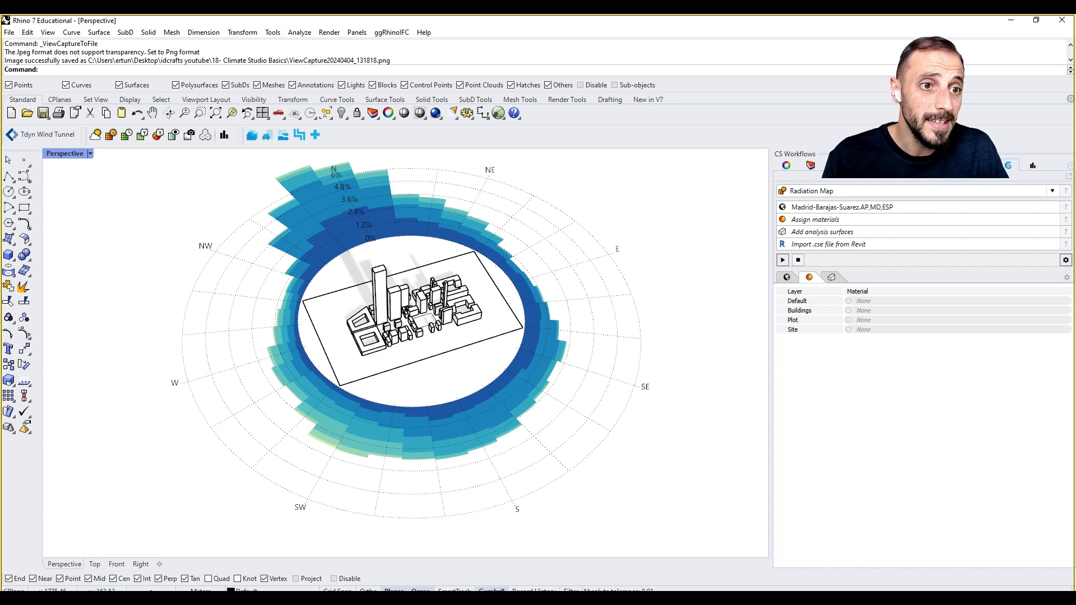
pyautogui.click(894, 191)
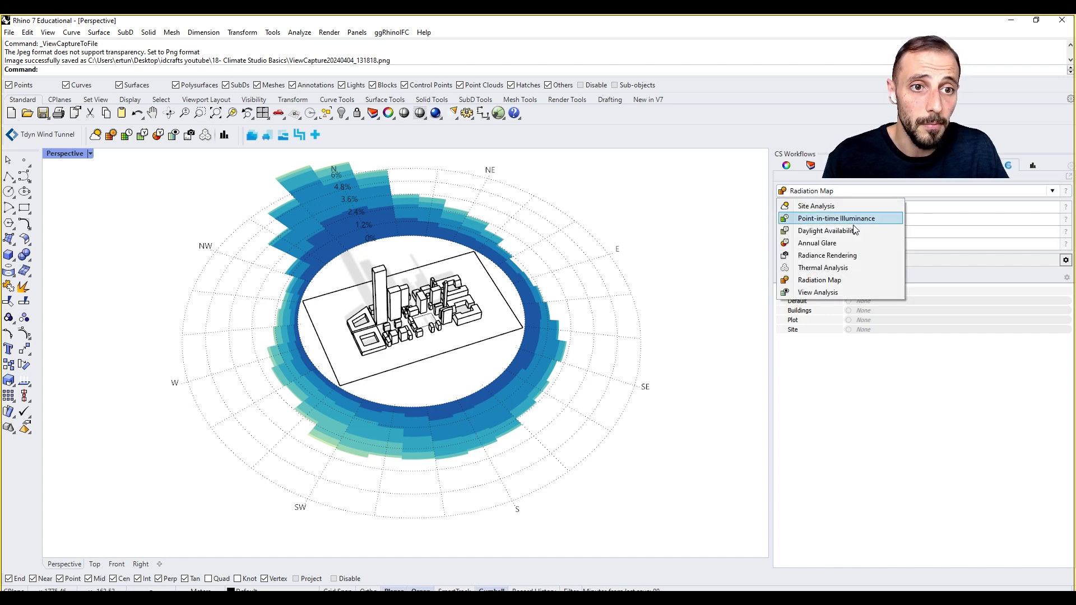
pyautogui.click(816, 206)
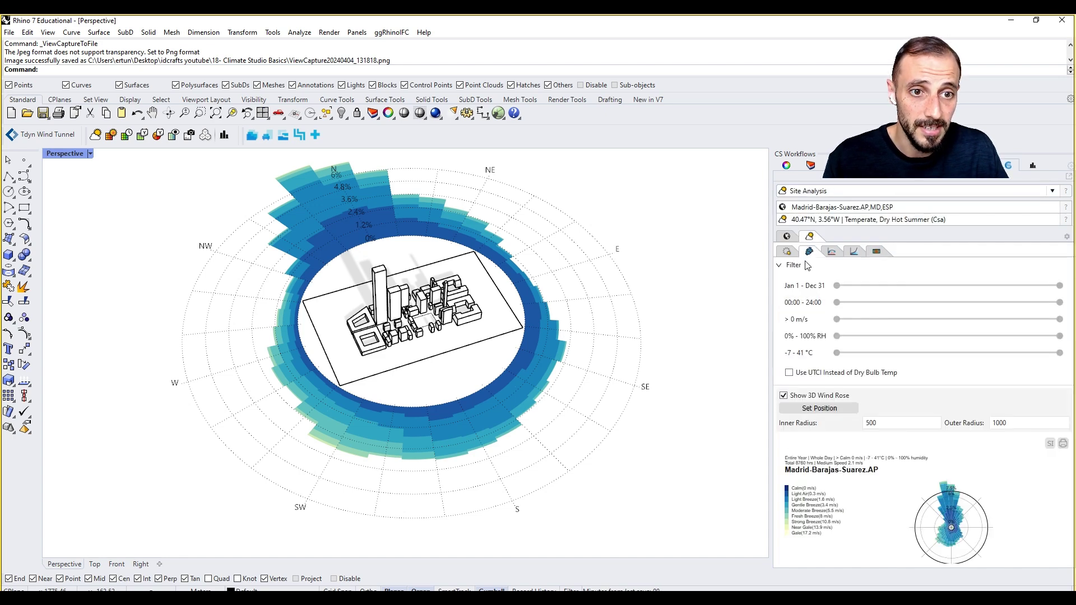
# Turn off the 3D wind rose and zoom to the selected city model.
pyautogui.click(785, 396)
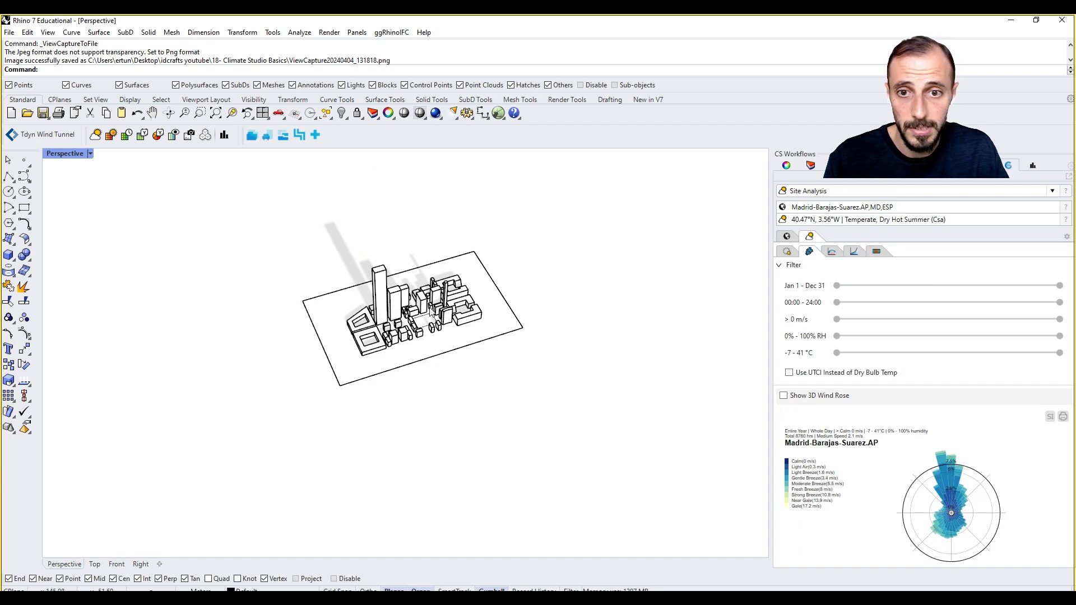
pyautogui.scroll(5, 396, 301)
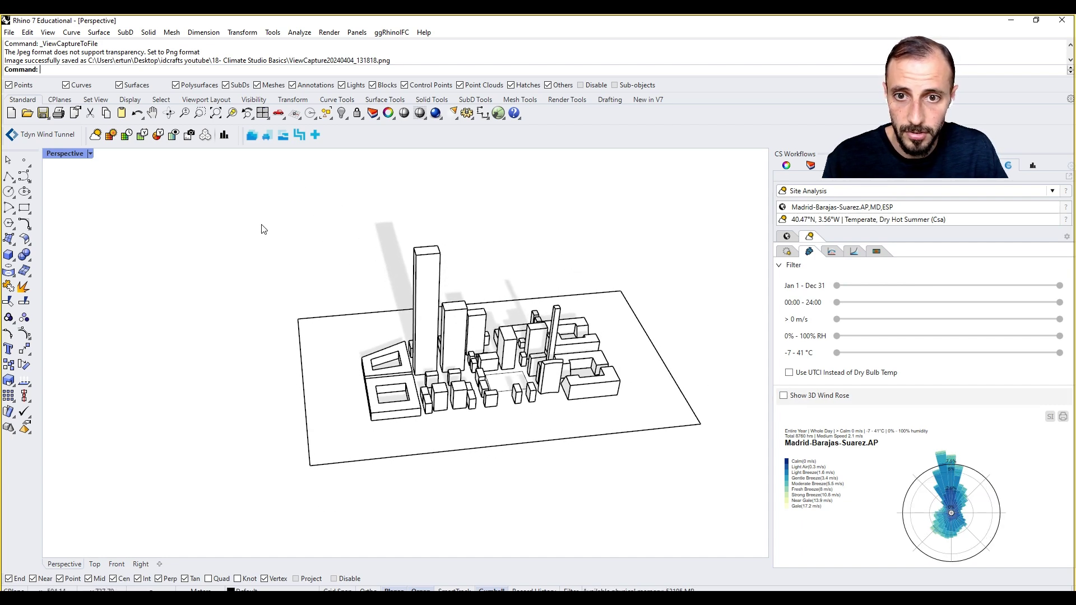
pyautogui.moveTo(230, 206); pyautogui.dragTo(750, 535)
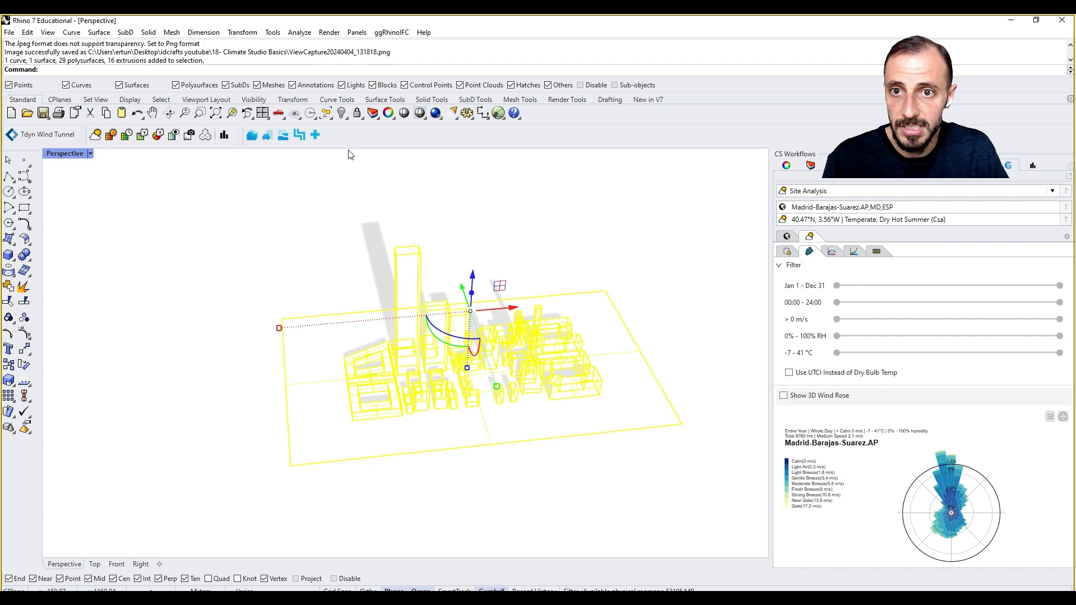
pyautogui.click(231, 113)
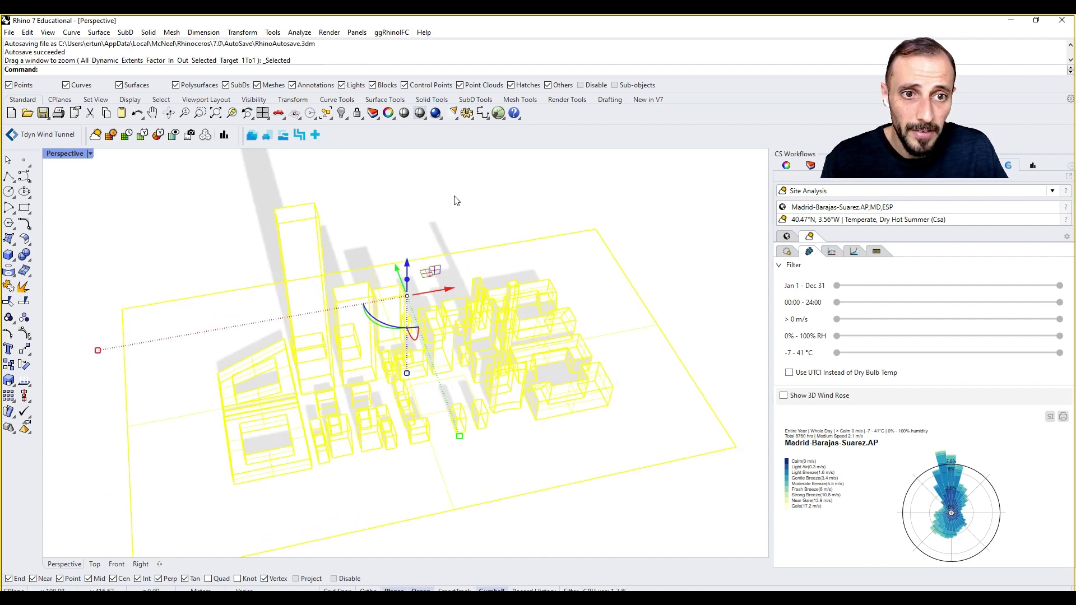
# Clear the selection and turn off viewport shadows in the sun-path settings.
pyautogui.press('Escape')
pyautogui.click(786, 251)
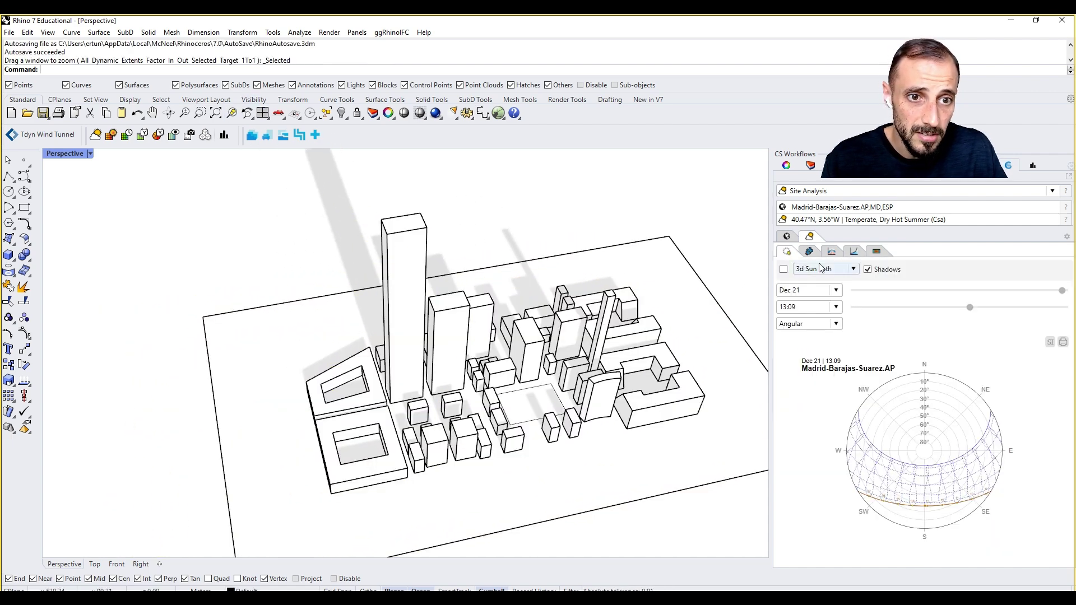
pyautogui.click(868, 269)
# Re-frame the city model and switch the workflow to Radiation Map.
pyautogui.keyDown('shift'); pyautogui.moveTo(600, 287); pyautogui.dragTo(537, 257, button='right'); pyautogui.keyUp('shift')
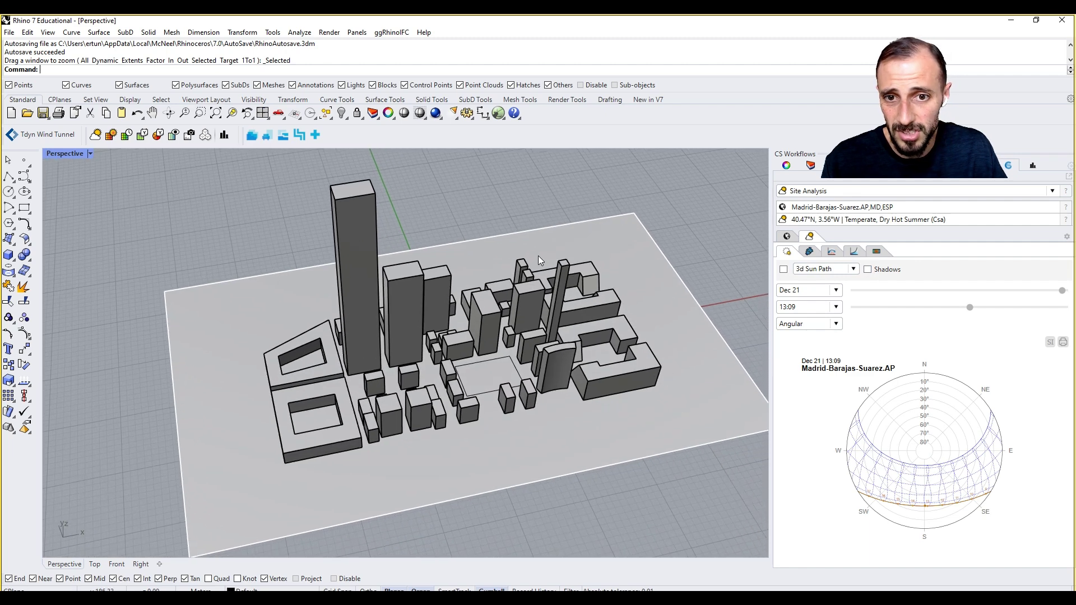
pyautogui.scroll(-3, 612, 280)
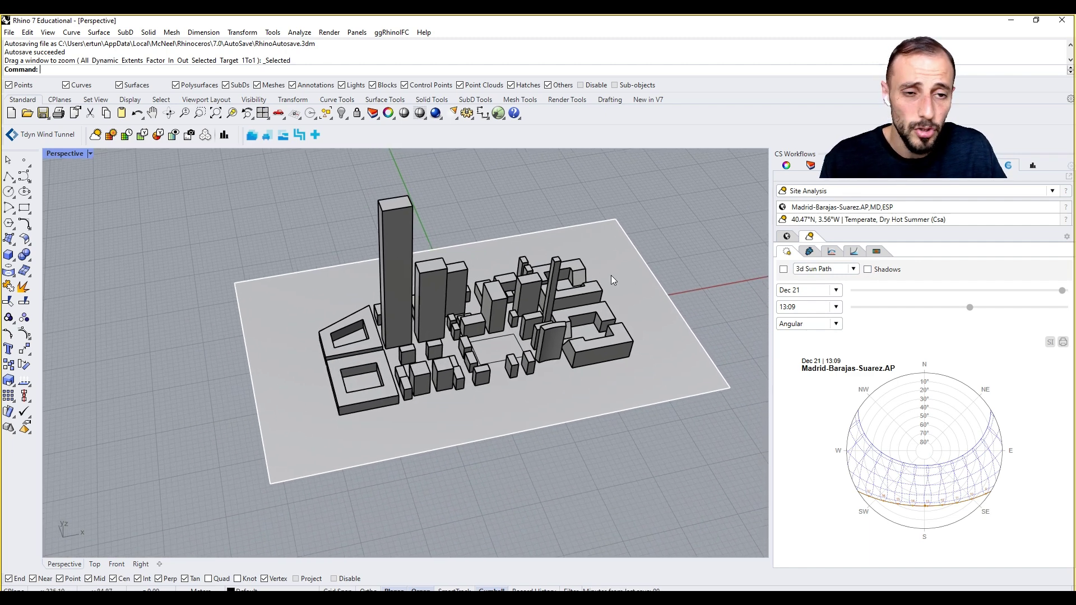
pyautogui.click(956, 192)
pyautogui.click(820, 280)
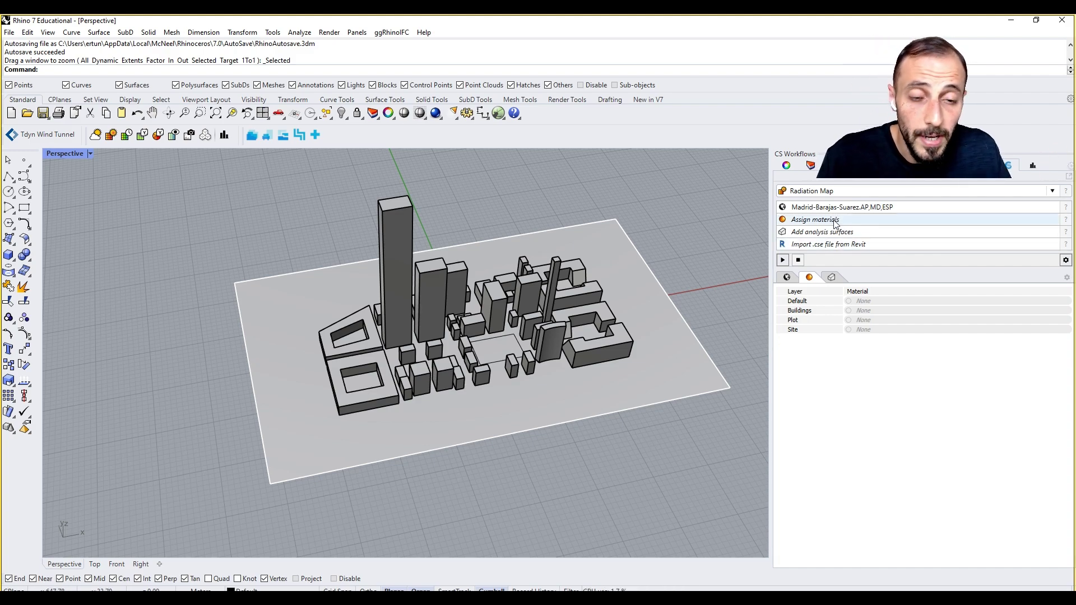
pyautogui.click(787, 277)
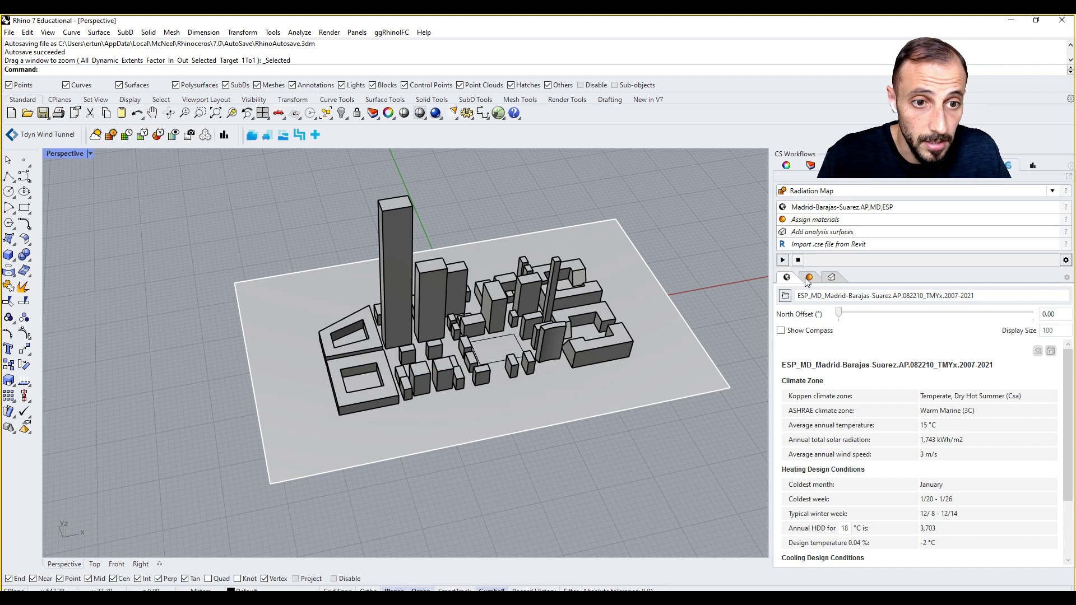
pyautogui.click(808, 278)
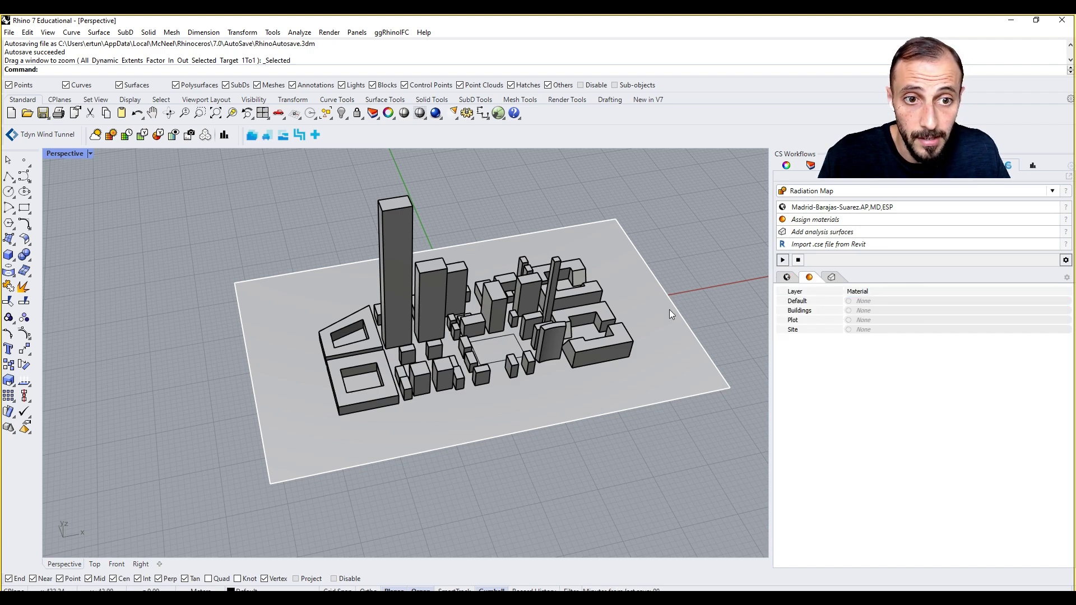
pyautogui.moveTo(654, 310); pyautogui.dragTo(671, 280, button='right')
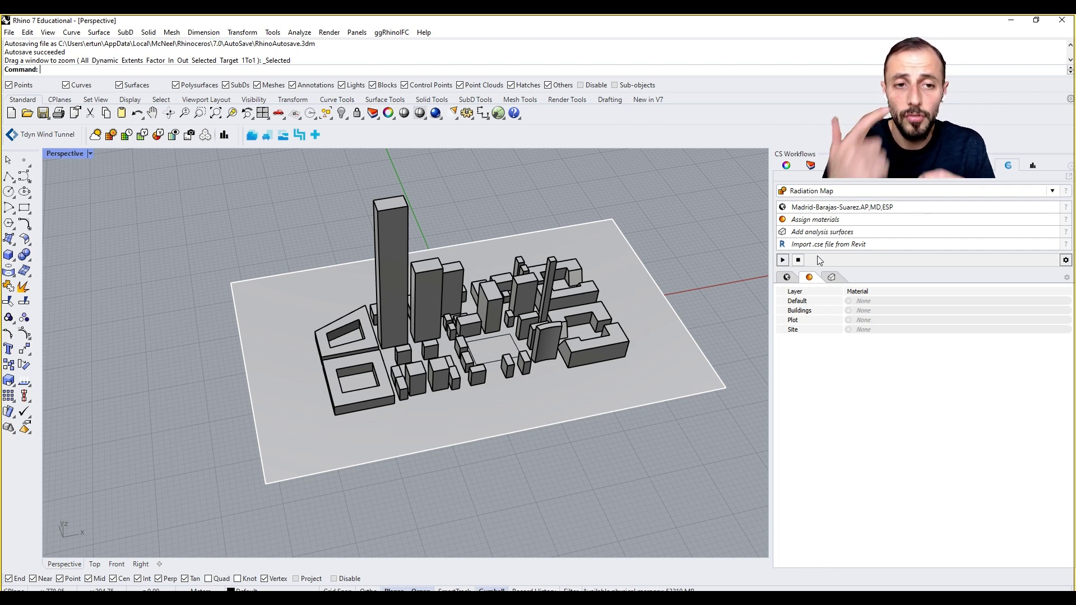
pyautogui.click(813, 165)
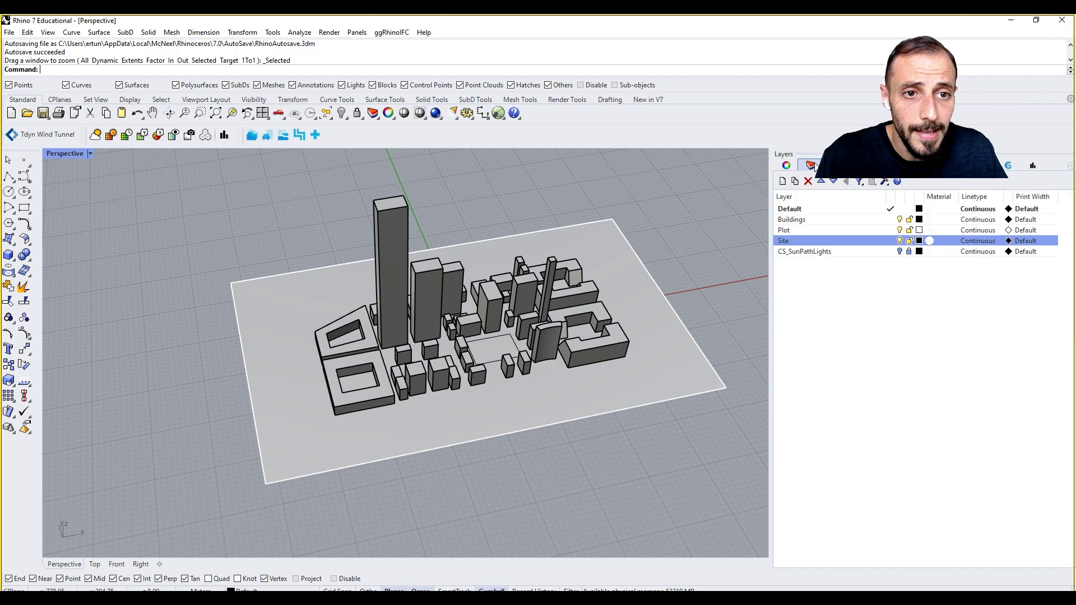
pyautogui.click(901, 241)
pyautogui.click(901, 241)
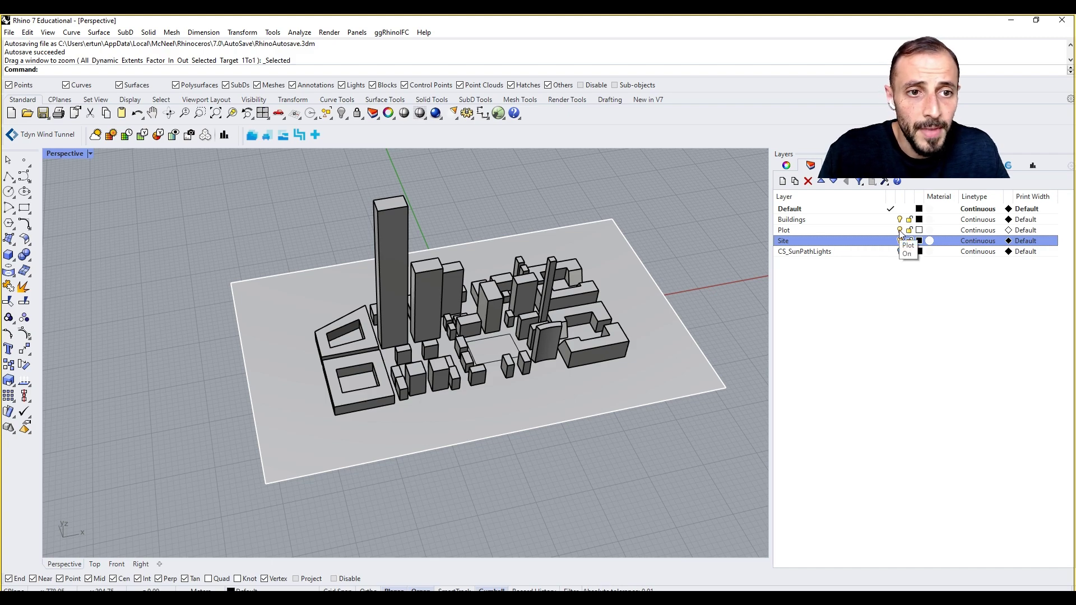
pyautogui.click(900, 230)
pyautogui.click(901, 231)
pyautogui.click(900, 219)
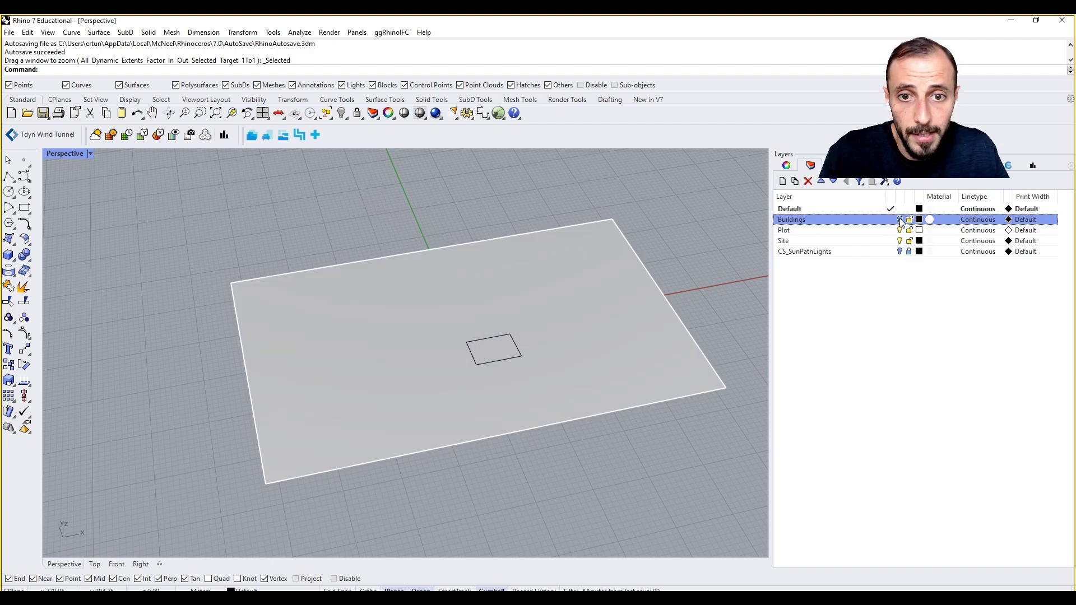
pyautogui.click(900, 220)
# Assign the Concrete Exterior Wall material to the Buildings layer.
pyautogui.click(829, 166)
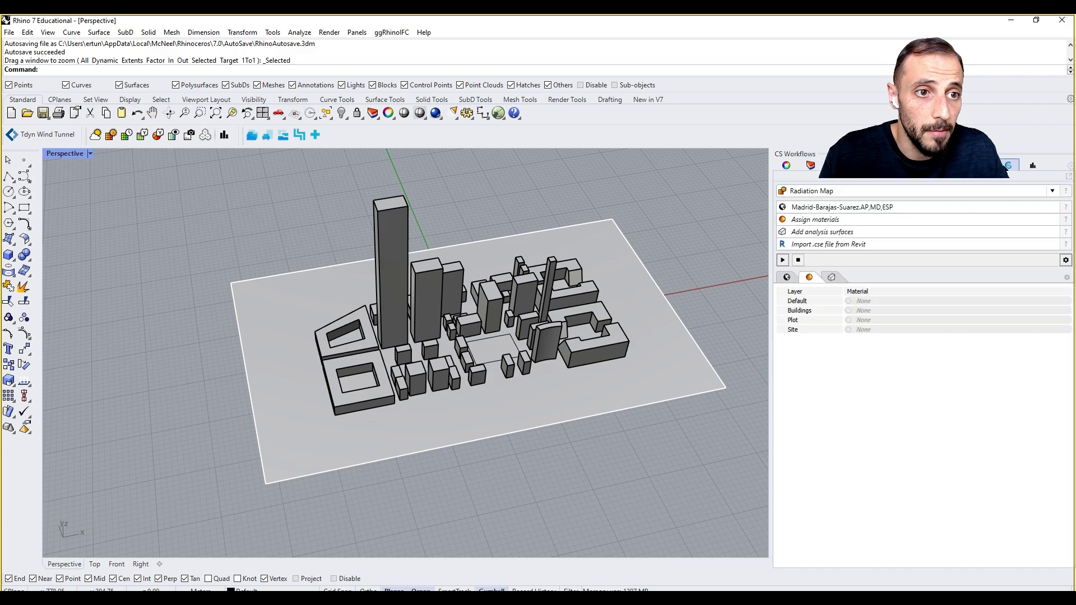
pyautogui.click(847, 311)
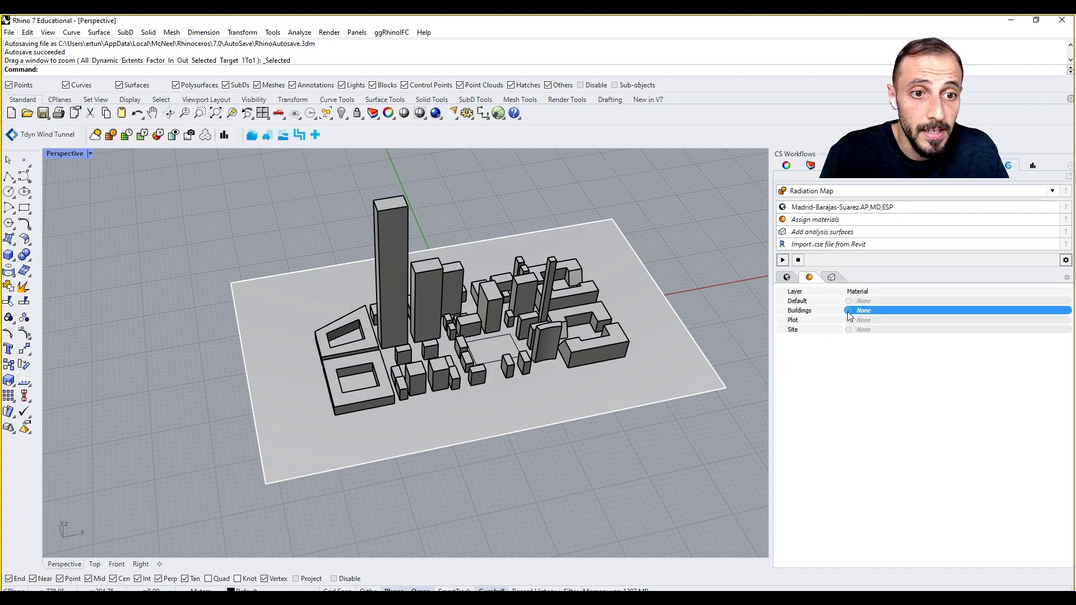
pyautogui.click(850, 316)
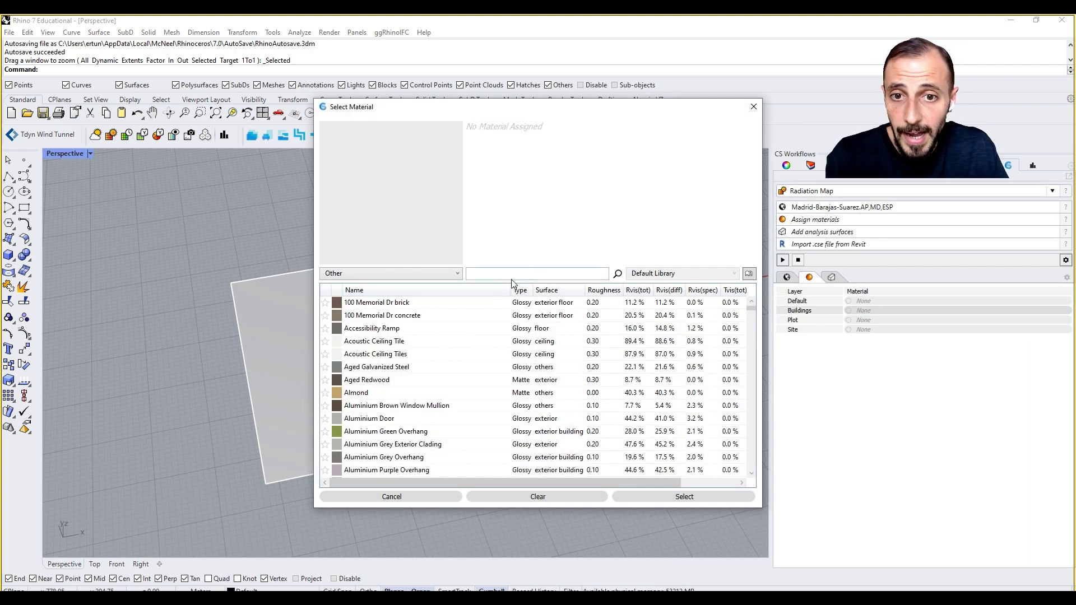
pyautogui.click(448, 275)
pyautogui.click(487, 273)
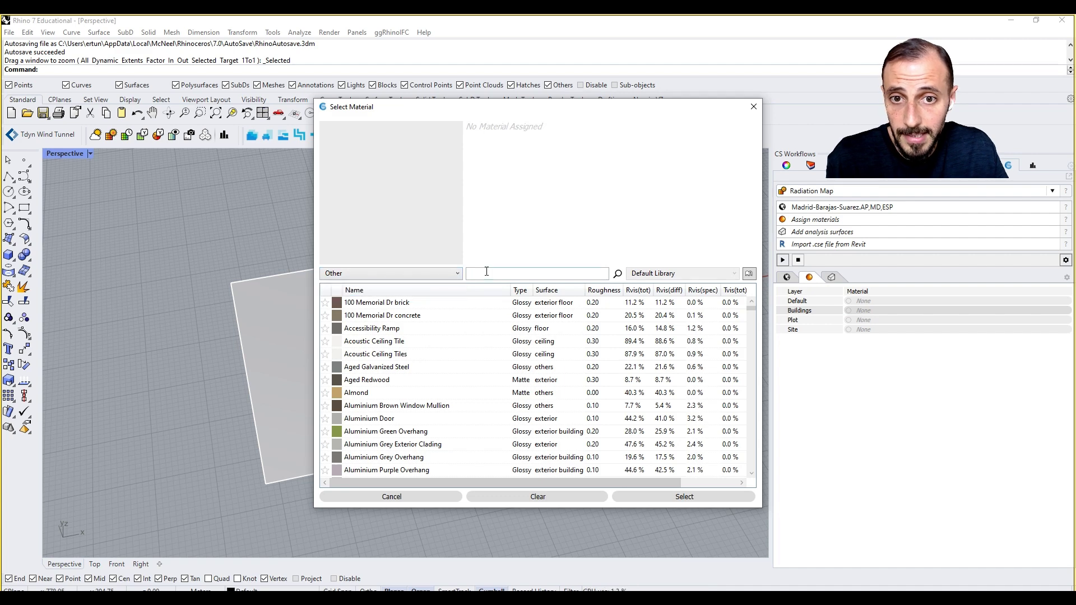
pyautogui.click(453, 275)
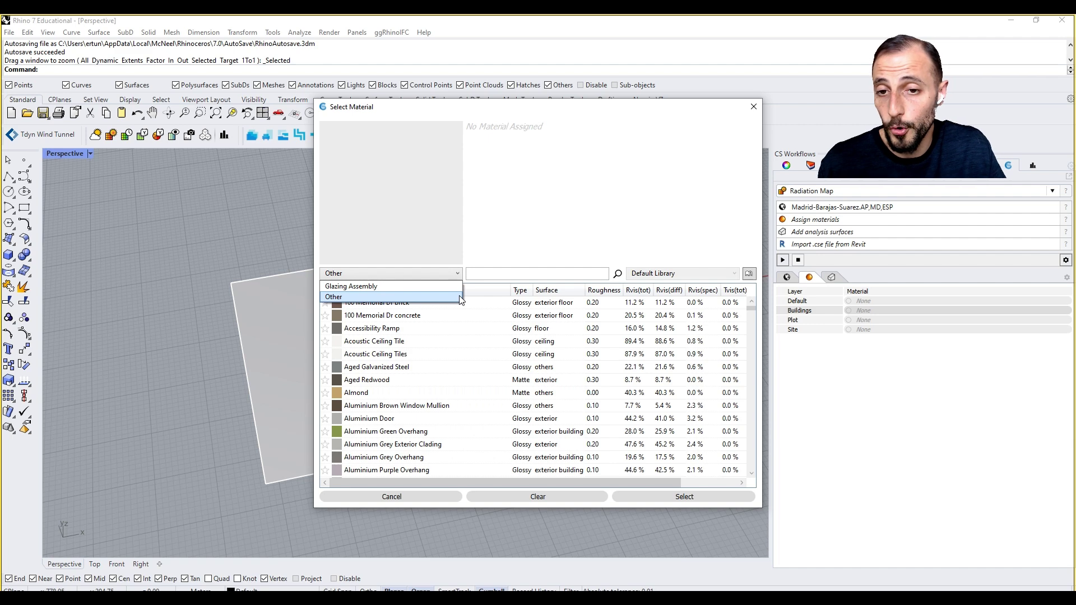
pyautogui.click(488, 273)
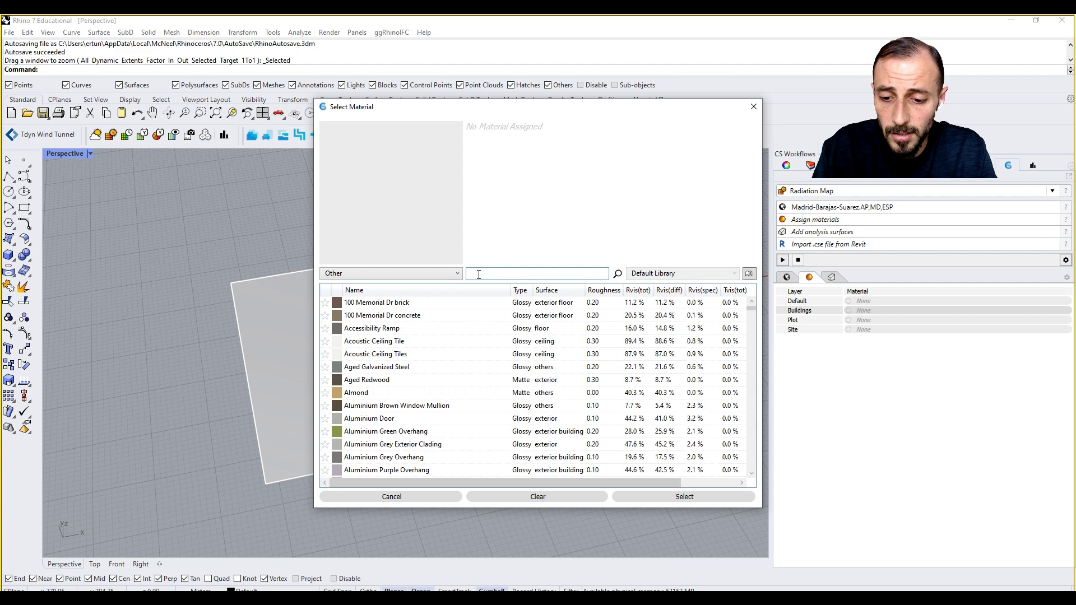
pyautogui.write('exter')
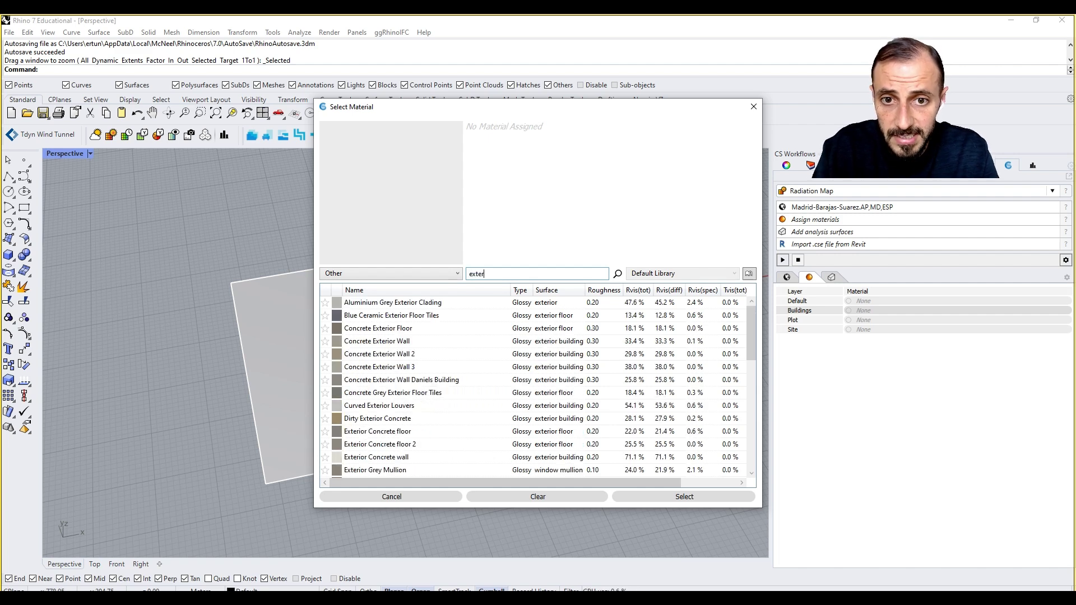
pyautogui.write('ior')
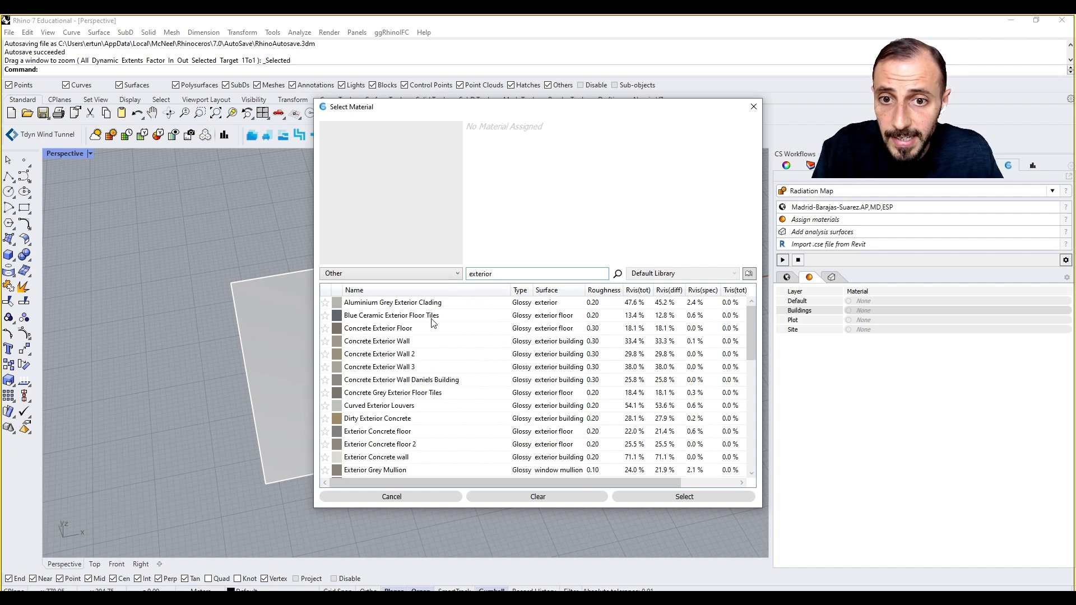
pyautogui.click(410, 342)
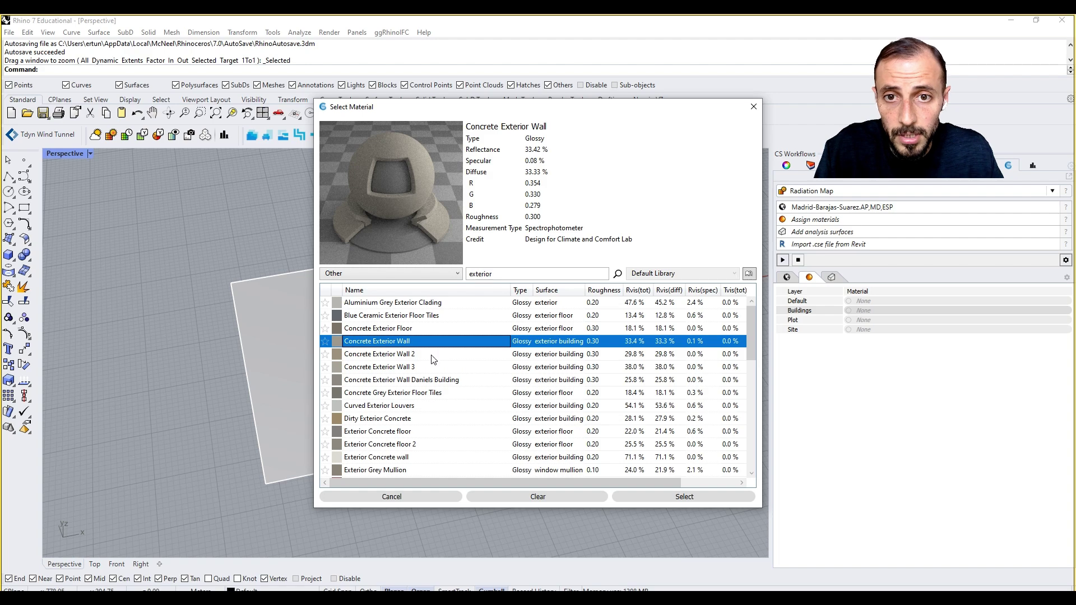
pyautogui.click(691, 497)
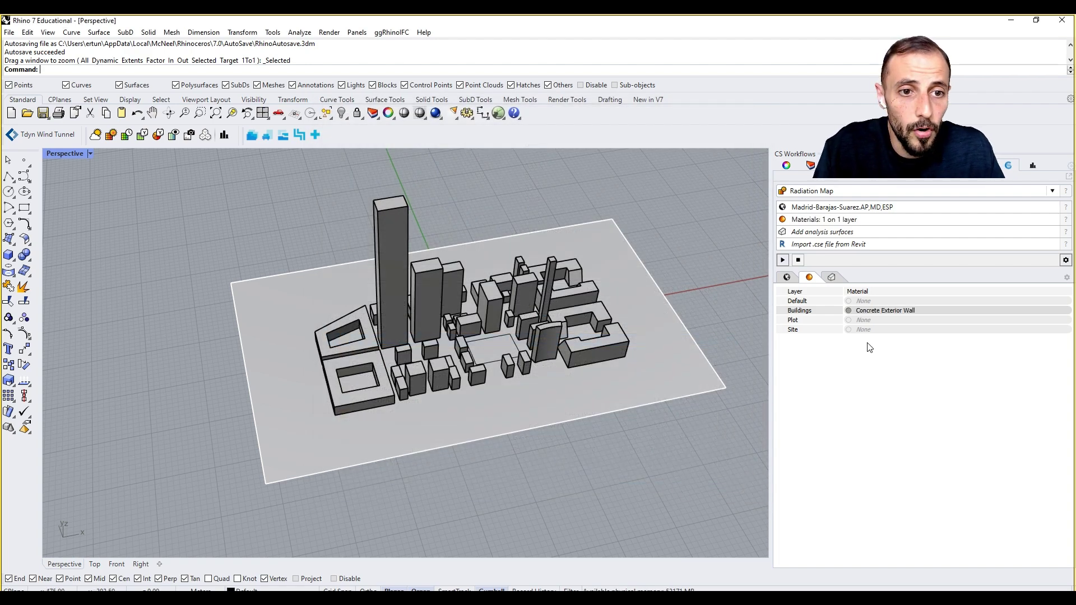
# Assign the Asphalt material to the Plot layer.
pyautogui.click(851, 323)
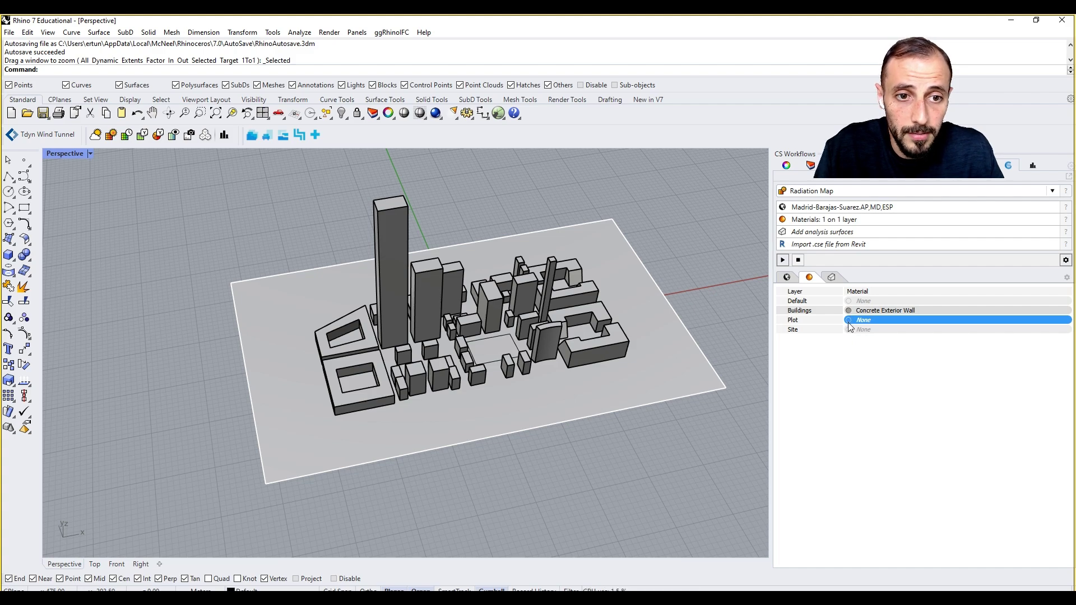
pyautogui.click(848, 324)
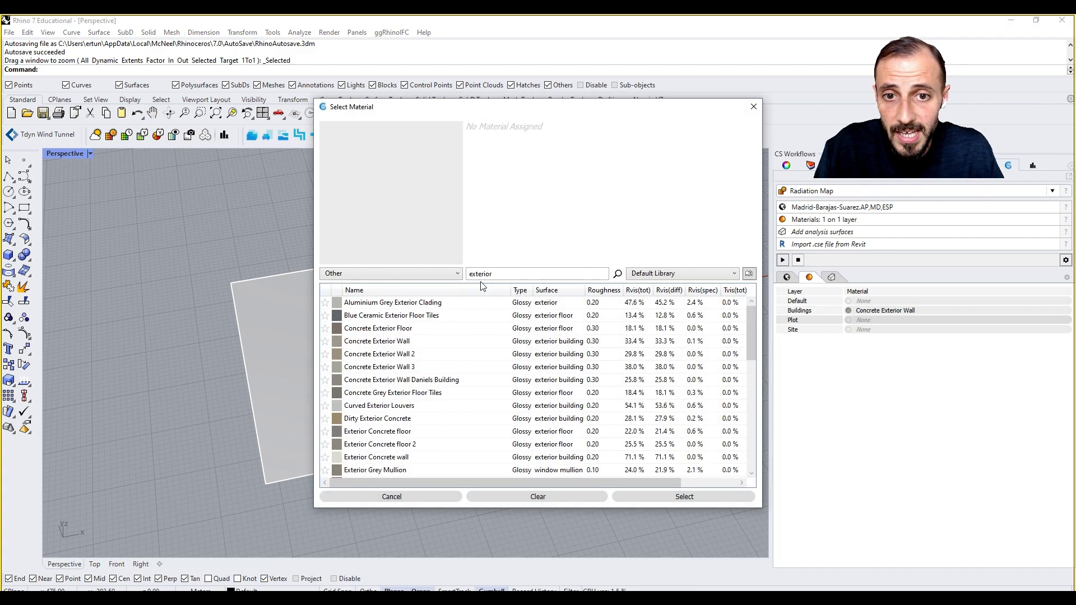
pyautogui.moveTo(513, 273); pyautogui.dragTo(422, 271)
pyautogui.write('aspha')
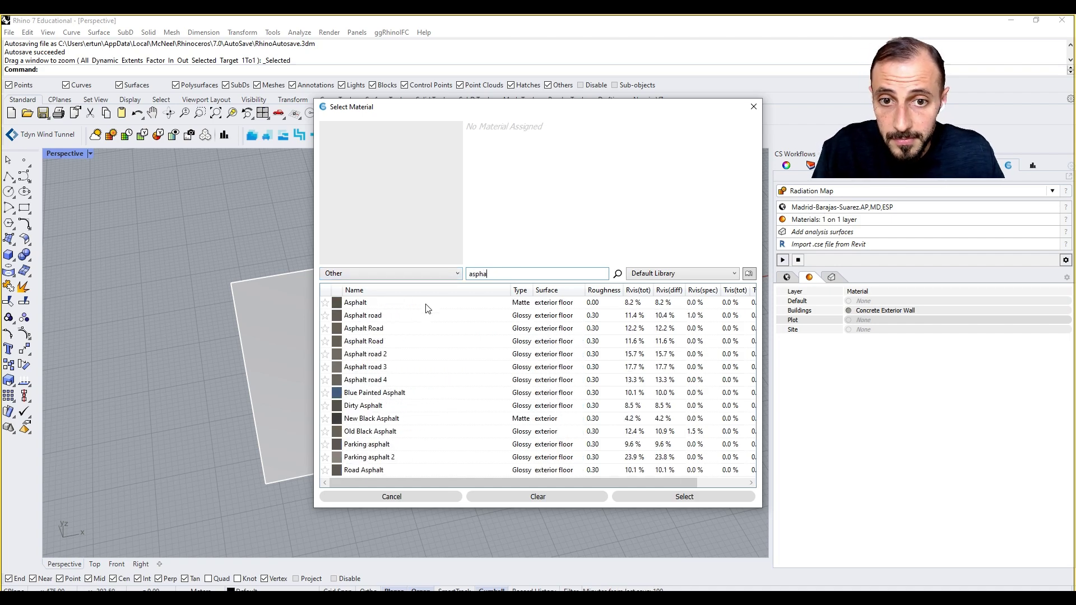
pyautogui.click(430, 304)
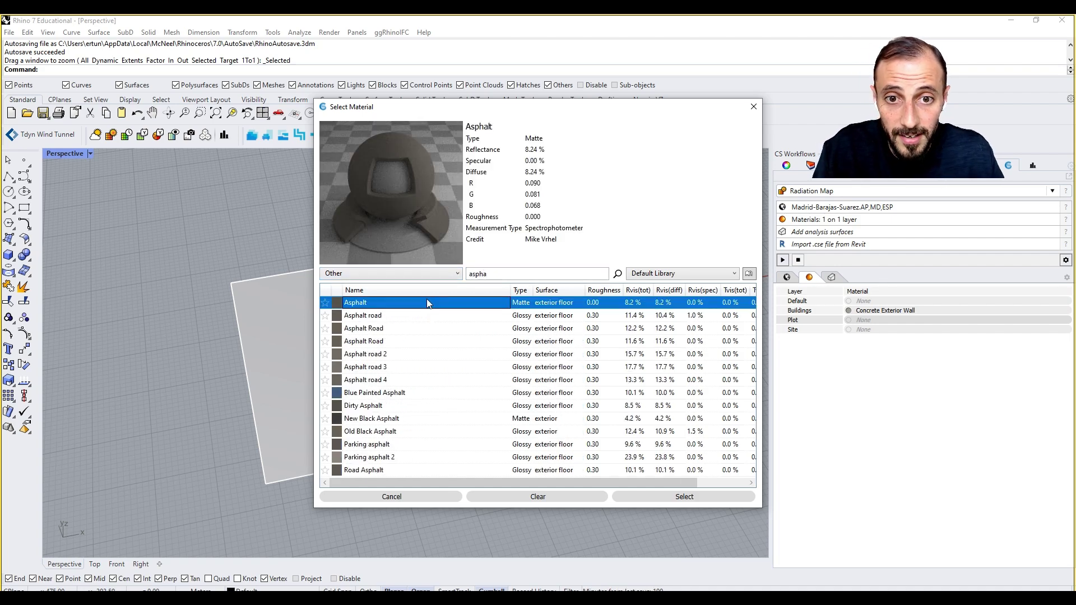
pyautogui.click(679, 497)
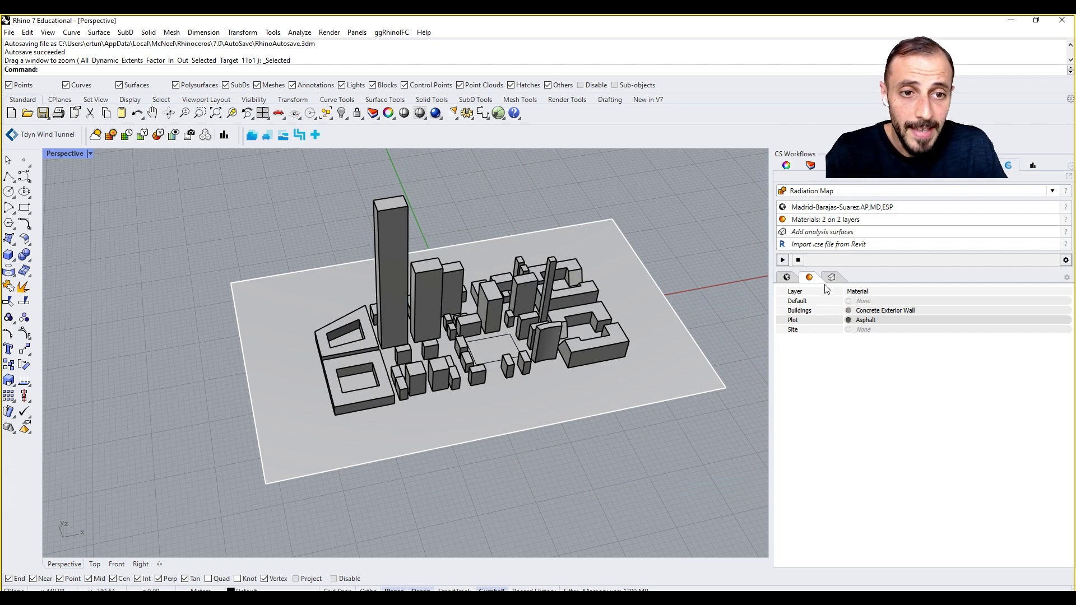
# Add the ground plot as an analysis surface with sensors and move its settings dialog aside.
pyautogui.click(833, 277)
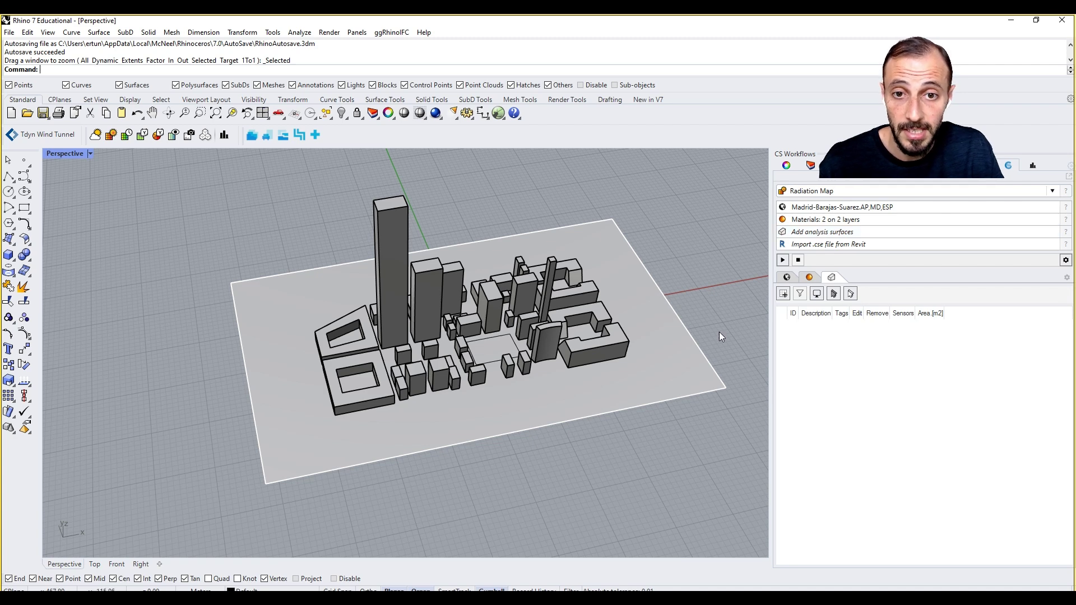
pyautogui.click(784, 295)
pyautogui.click(638, 305)
pyautogui.press('Return')
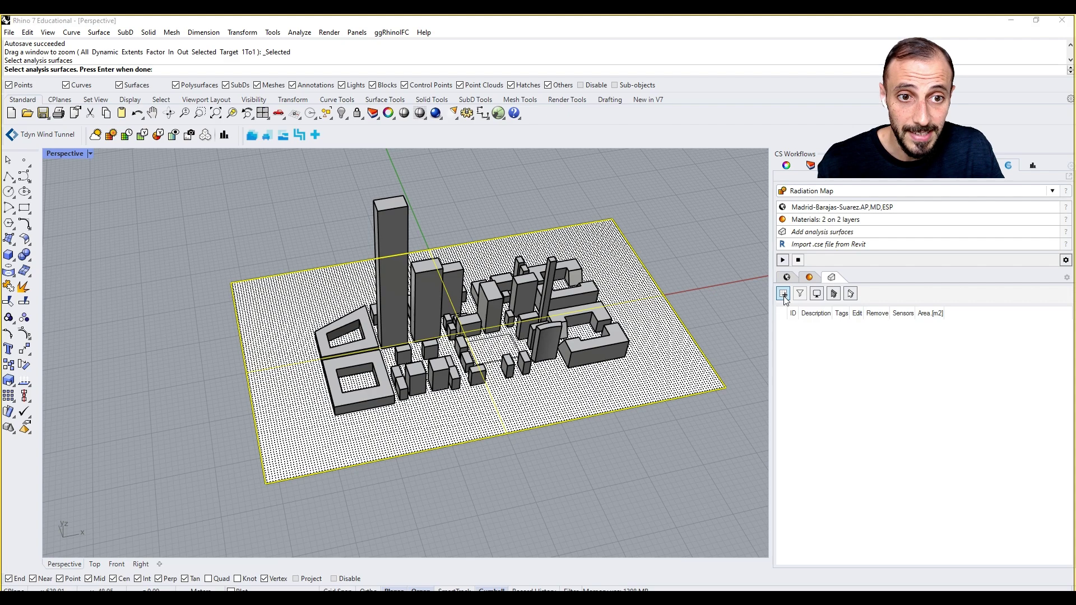
pyautogui.moveTo(531, 198); pyautogui.dragTo(666, 196)
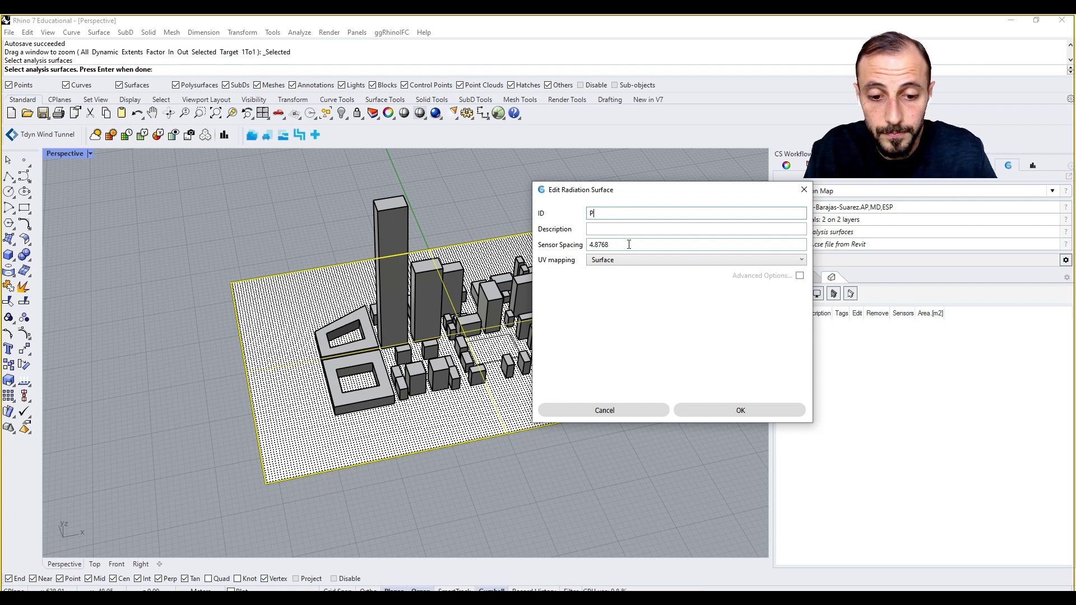
# Set the Plot surface's sensor spacing to 5, correcting the mistaken 50.
pyautogui.click(609, 227)
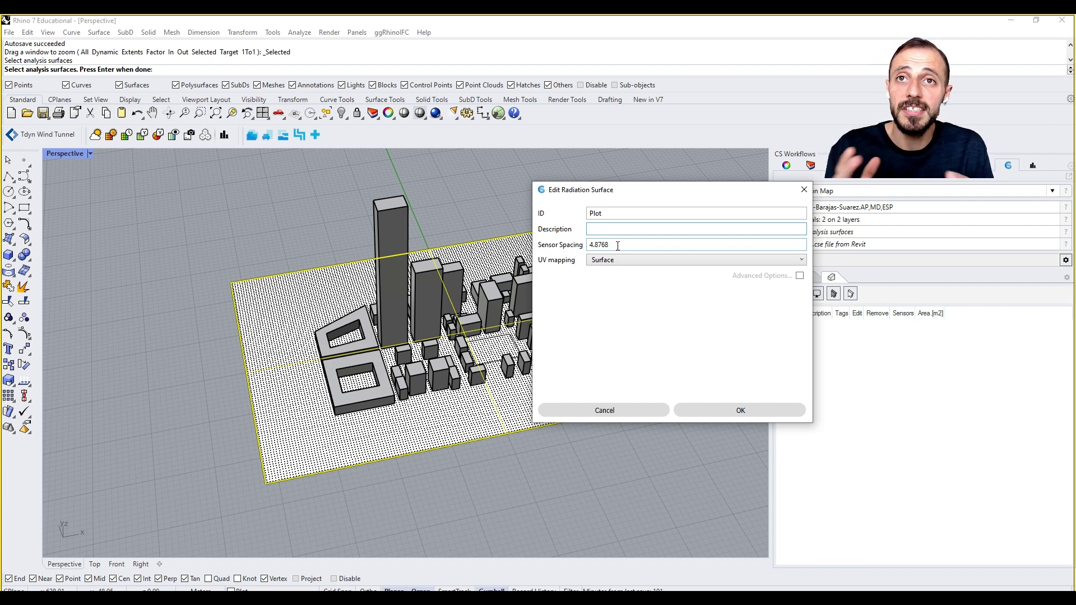
pyautogui.doubleClick(618, 246)
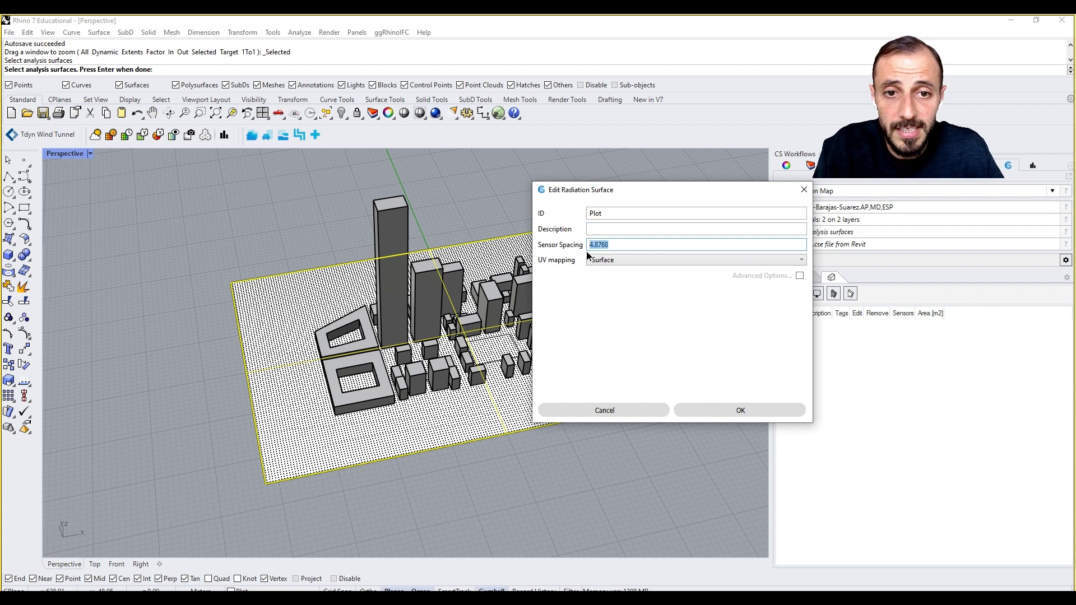
pyautogui.write('50')
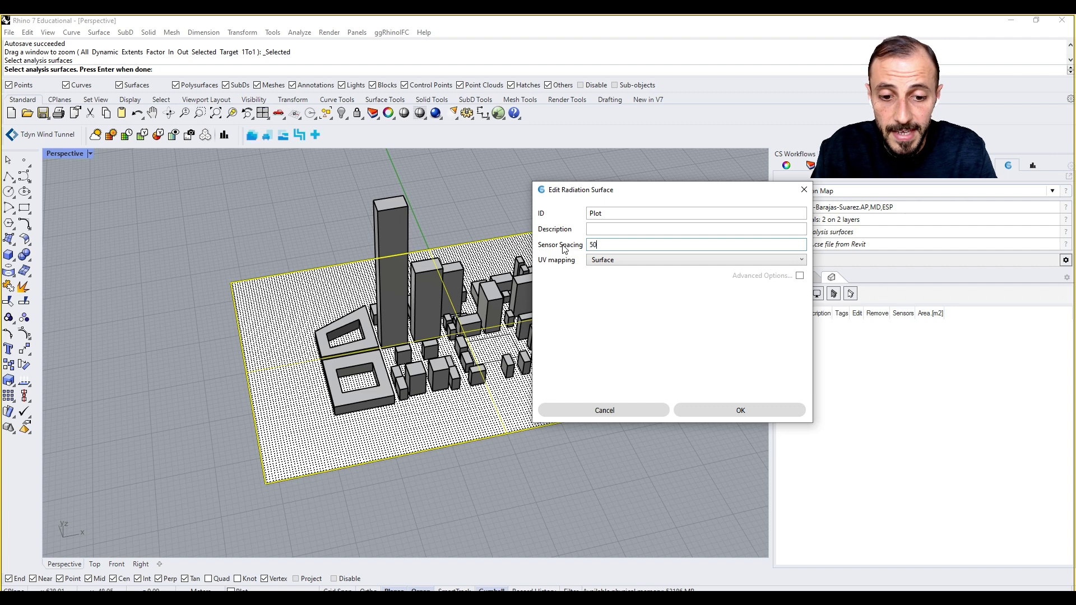
pyautogui.press('Tab')
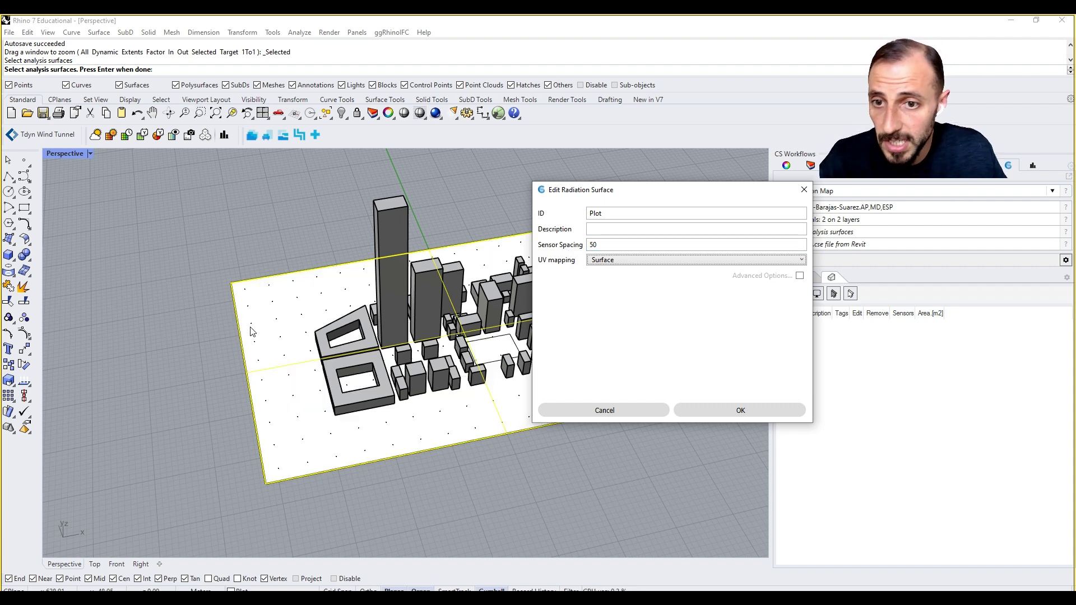
pyautogui.doubleClick(599, 242)
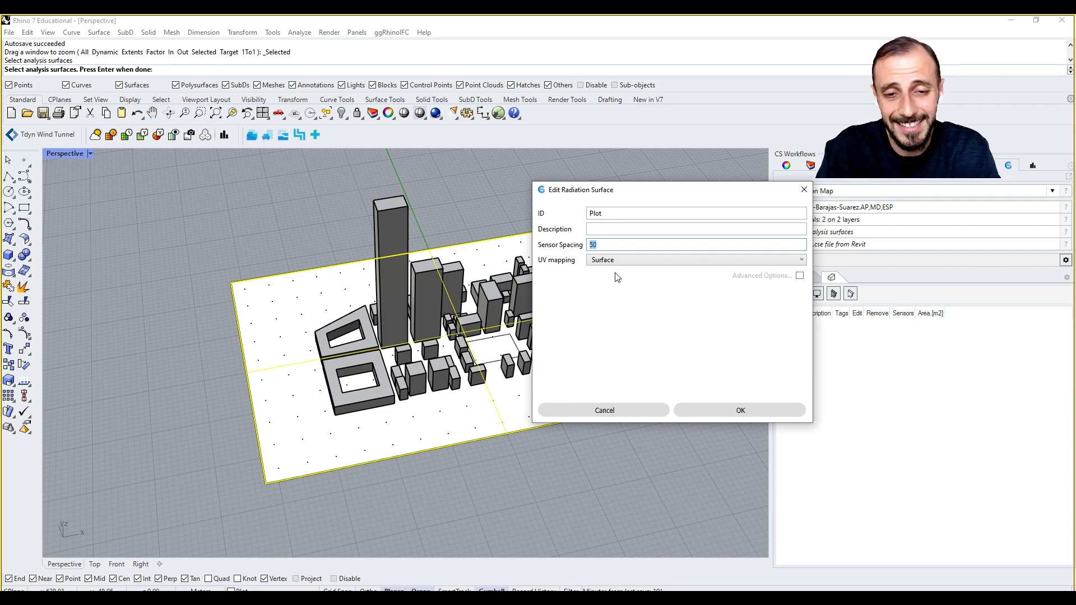
pyautogui.write('5')
pyautogui.press('Tab')
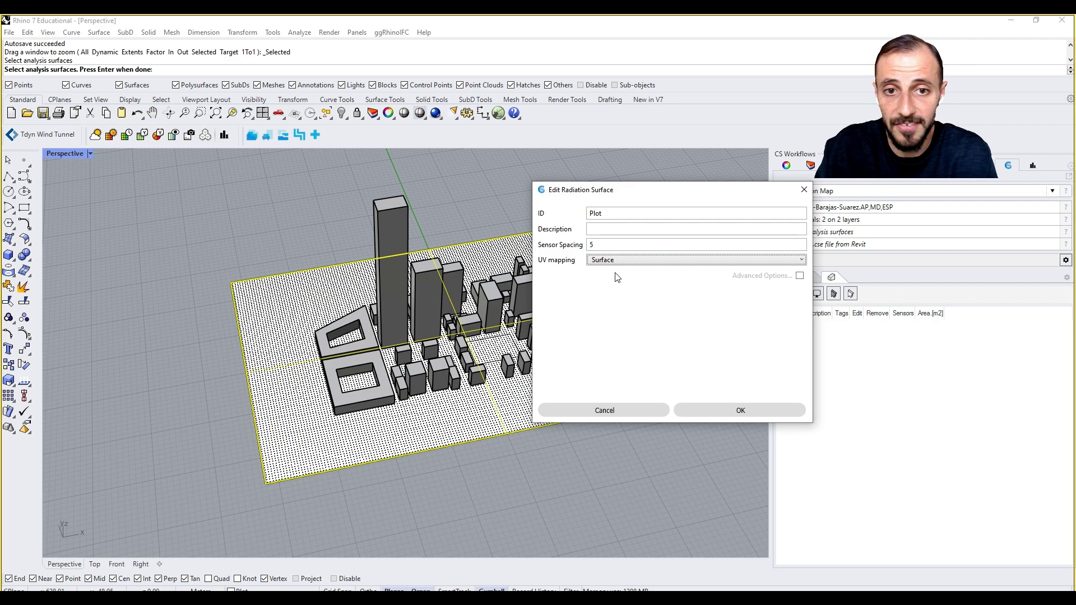
# Keep Surface as the UV mapping and check the advanced options.
pyautogui.click(696, 258)
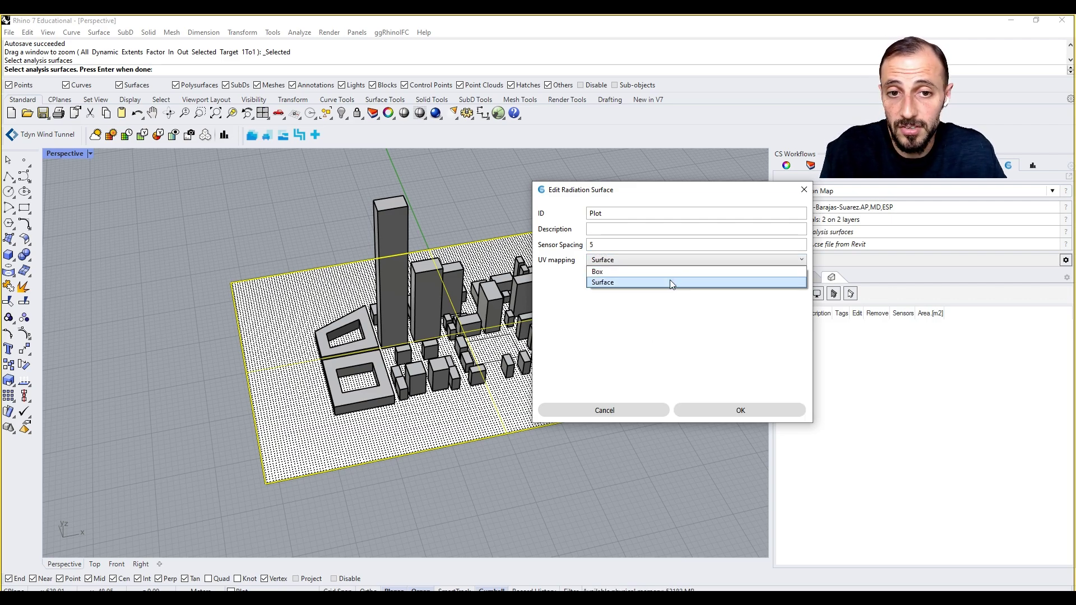
pyautogui.click(671, 282)
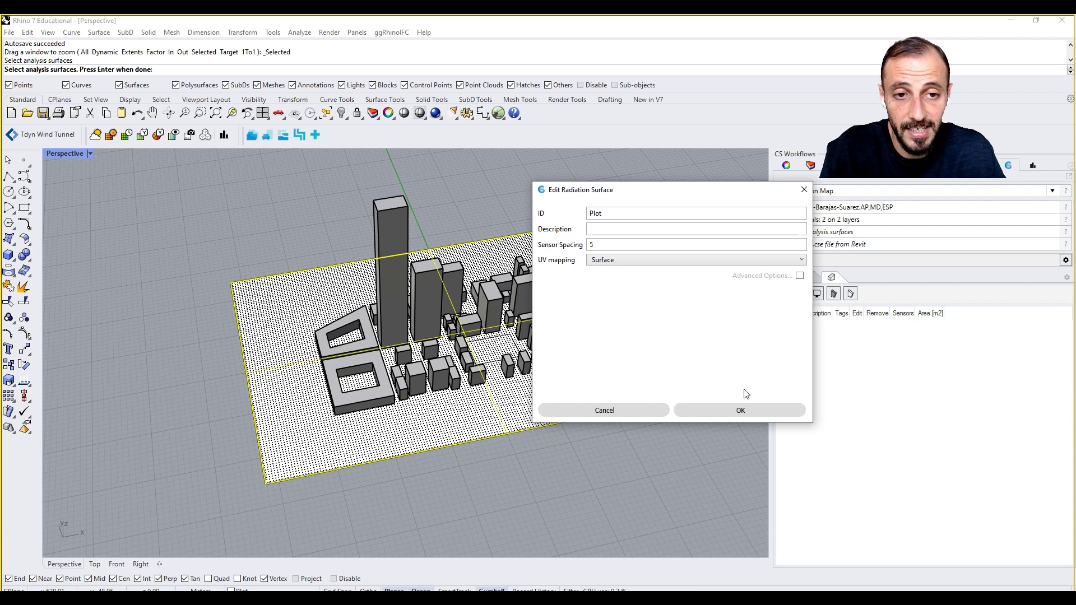
pyautogui.click(800, 275)
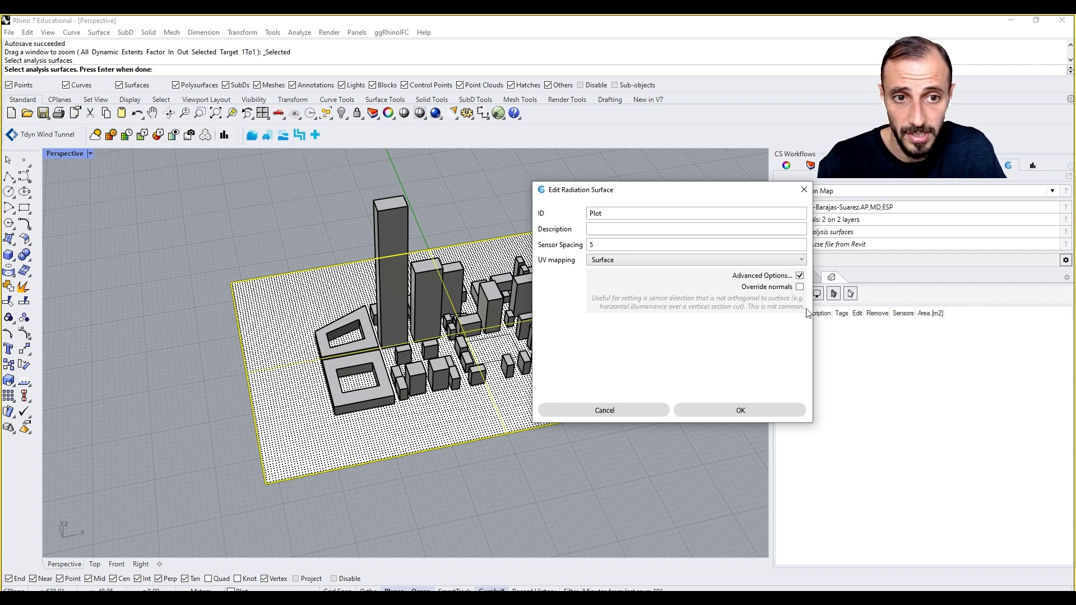
pyautogui.click(800, 275)
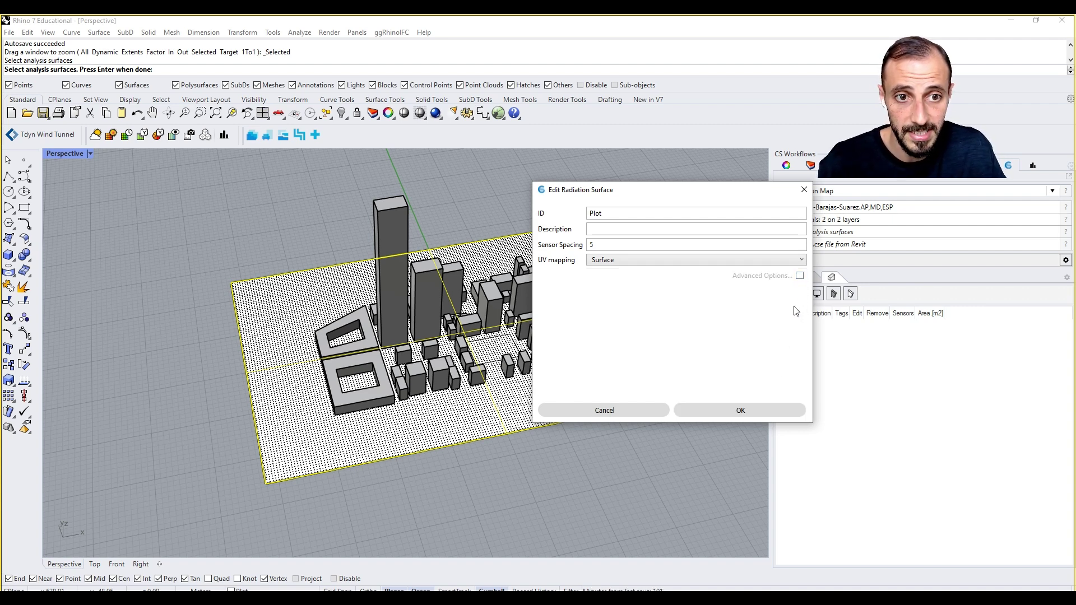
# Confirm the Plot surface and read its 17238-sensor count in the widened column.
pyautogui.click(746, 410)
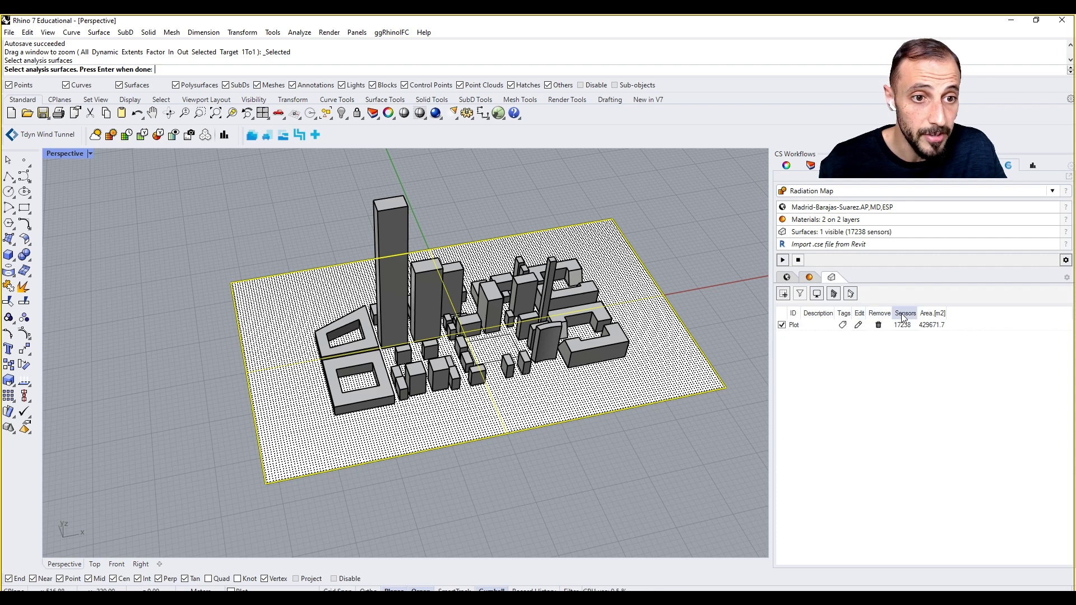
pyautogui.moveTo(919, 313); pyautogui.dragTo(947, 313)
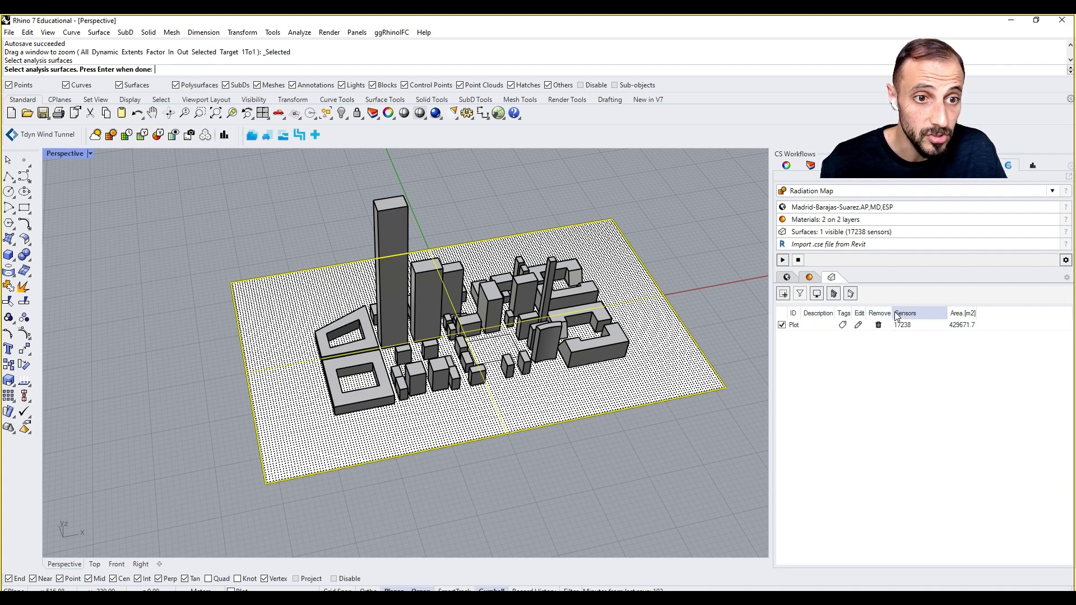
pyautogui.moveTo(509, 385); pyautogui.dragTo(513, 393, button='right')
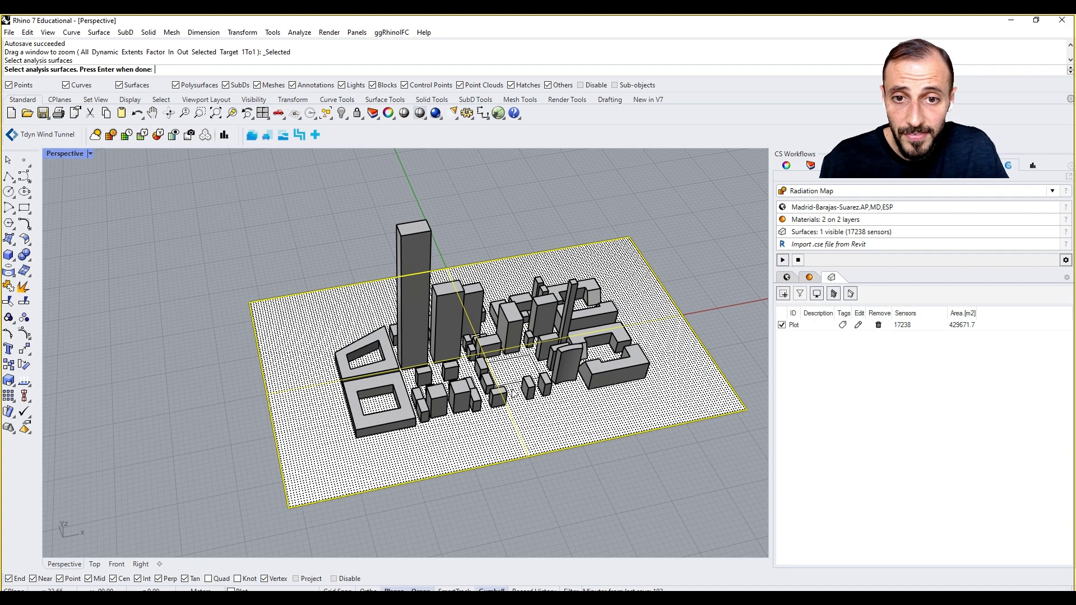
pyautogui.moveTo(475, 498); pyautogui.dragTo(465, 496, button='right')
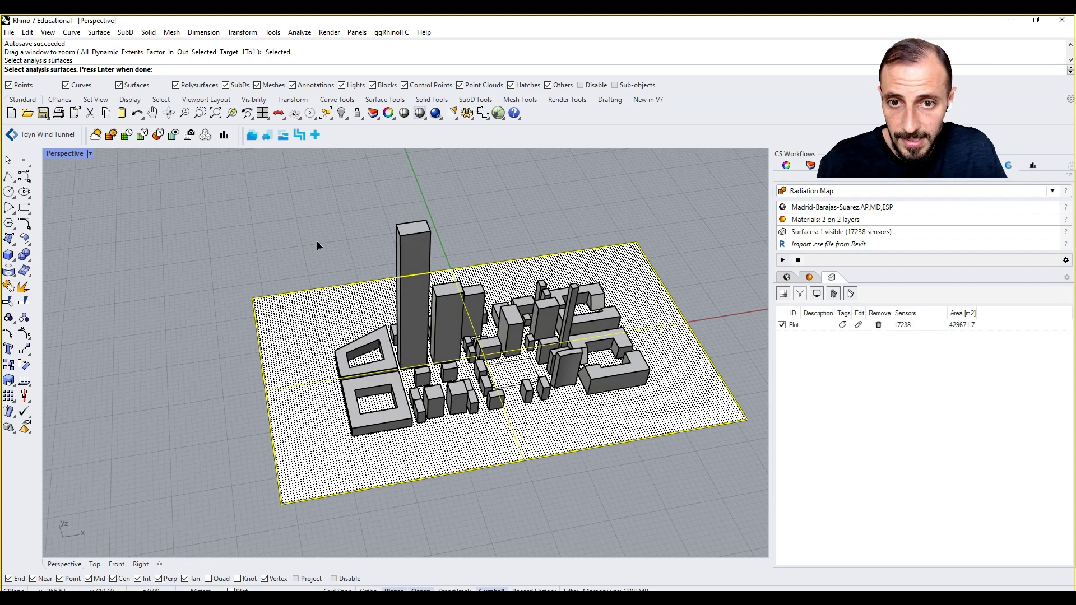
pyautogui.press('Return')
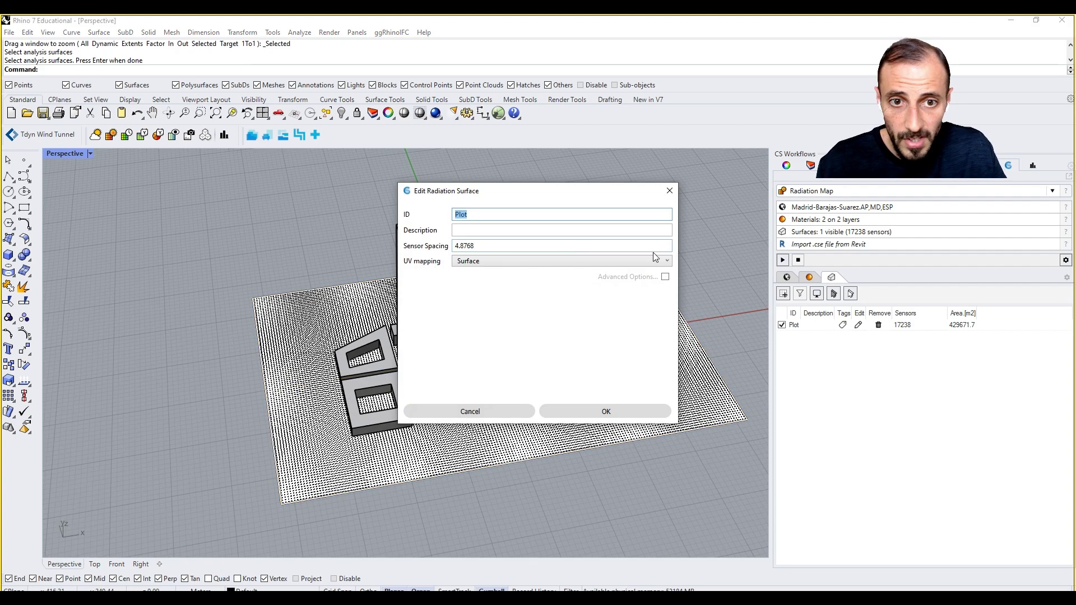
pyautogui.click(503, 412)
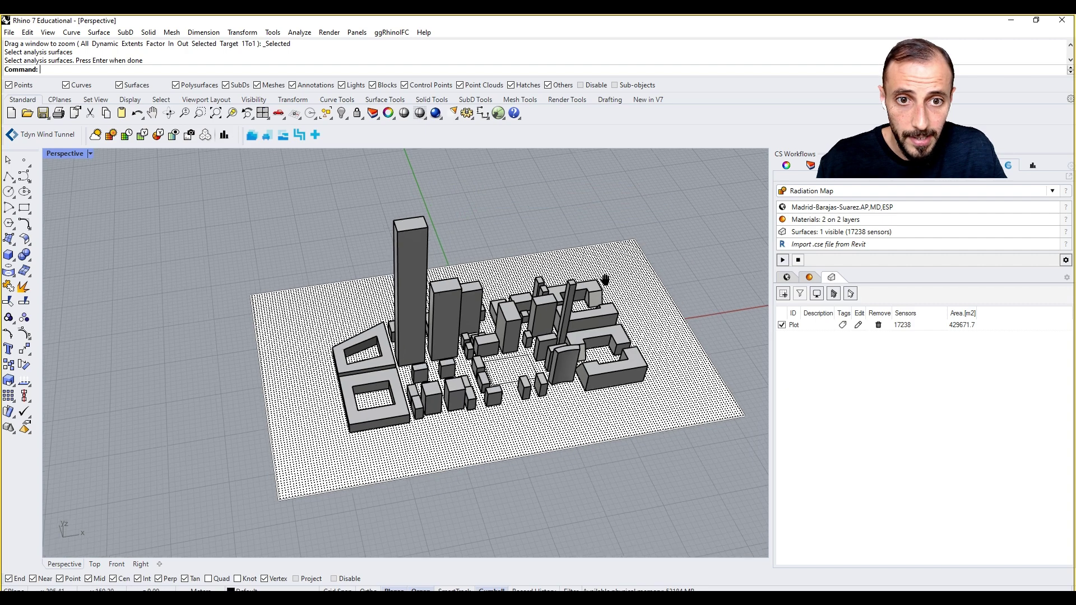
pyautogui.scroll(3, 590, 299)
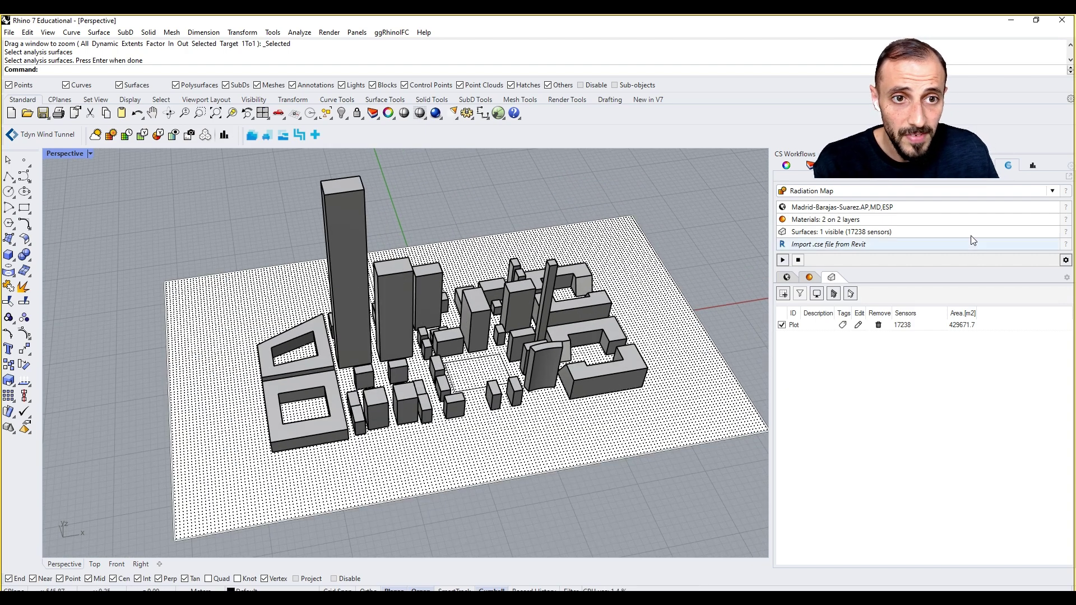
# Glance at CS Results, then toggle the Plot surface's sensor display off and on.
pyautogui.click(1033, 166)
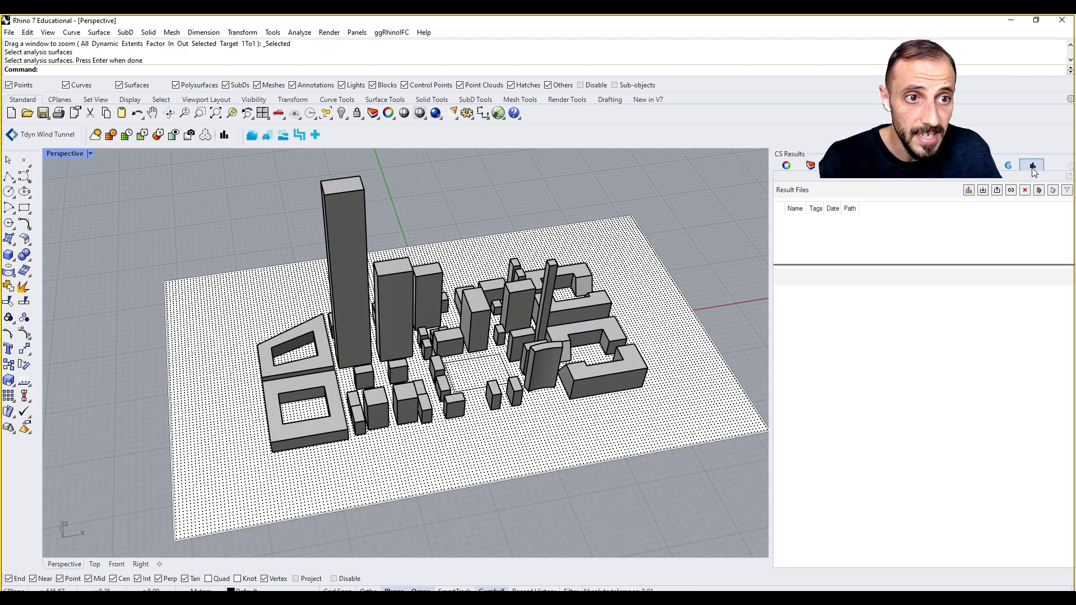
pyautogui.click(1012, 166)
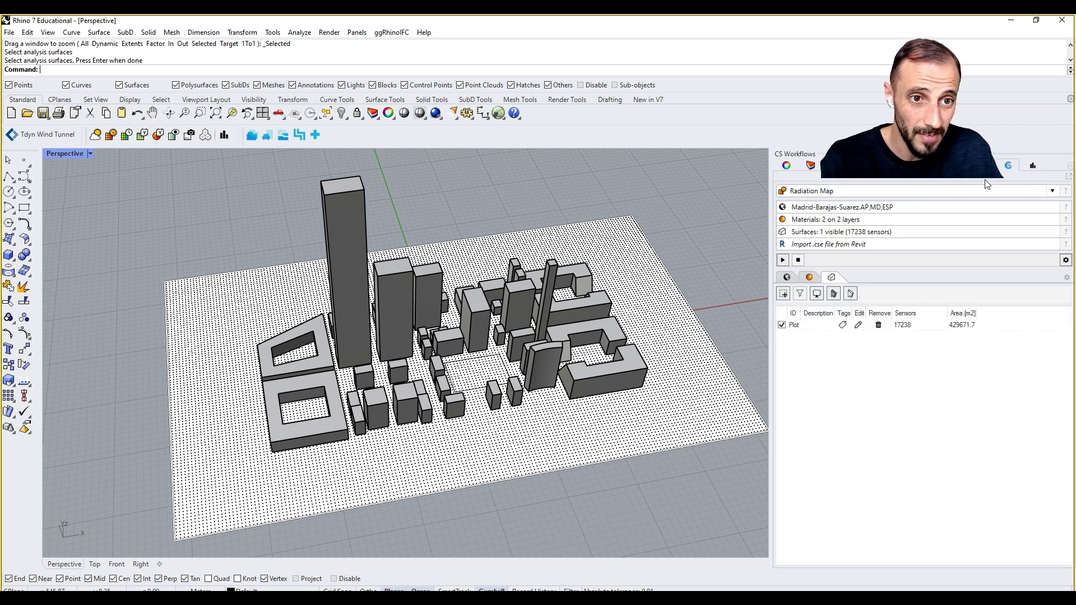
pyautogui.click(781, 325)
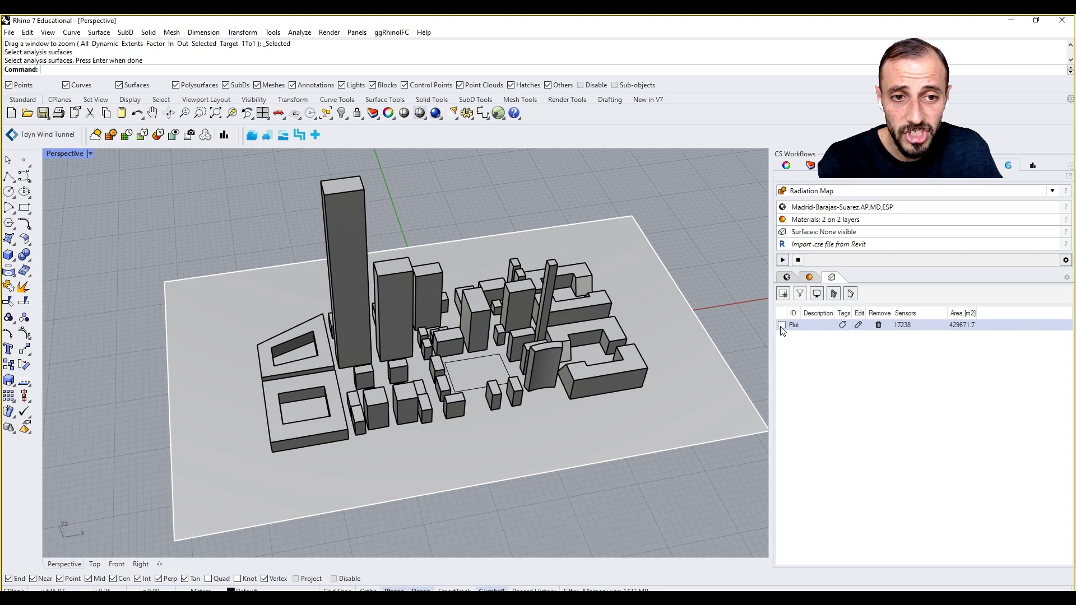
pyautogui.click(781, 325)
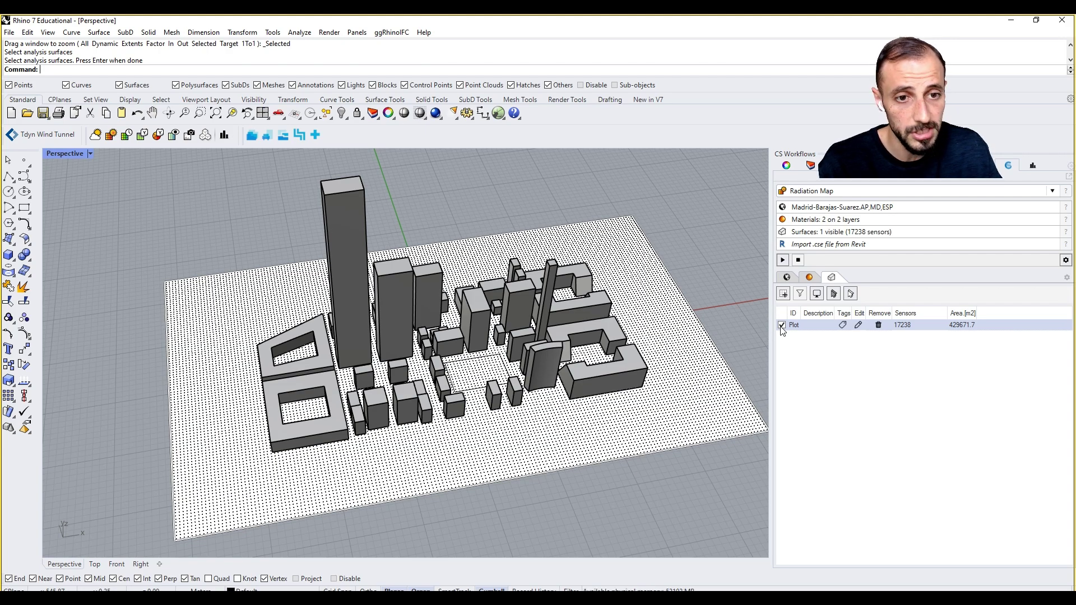
# Run the radiation map simulation and inspect the plot's 1224 kWh/m²-yr exposure result.
pyautogui.click(783, 261)
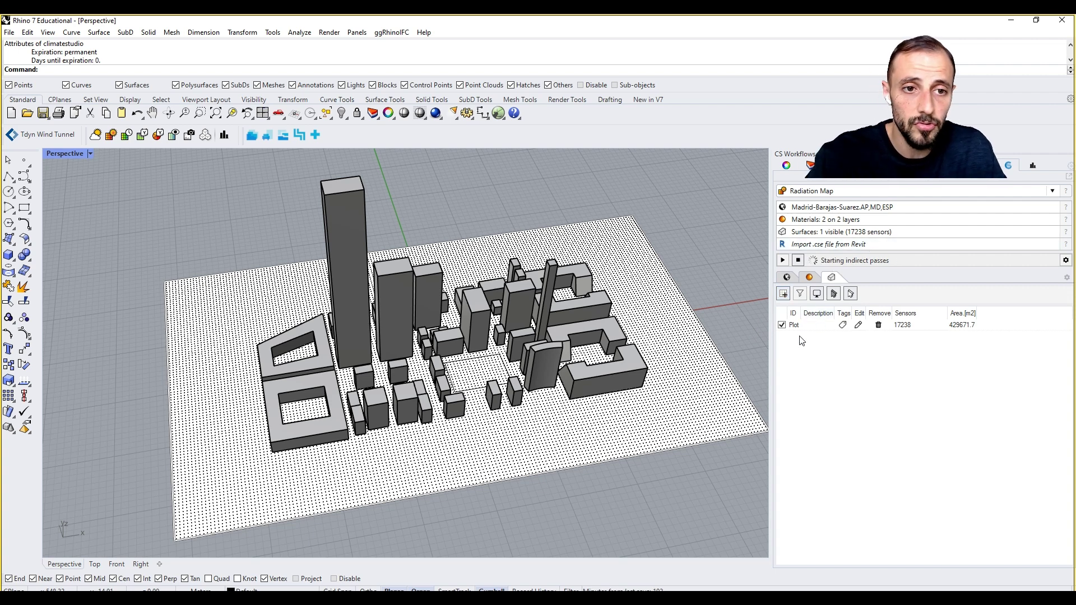
pyautogui.click(814, 326)
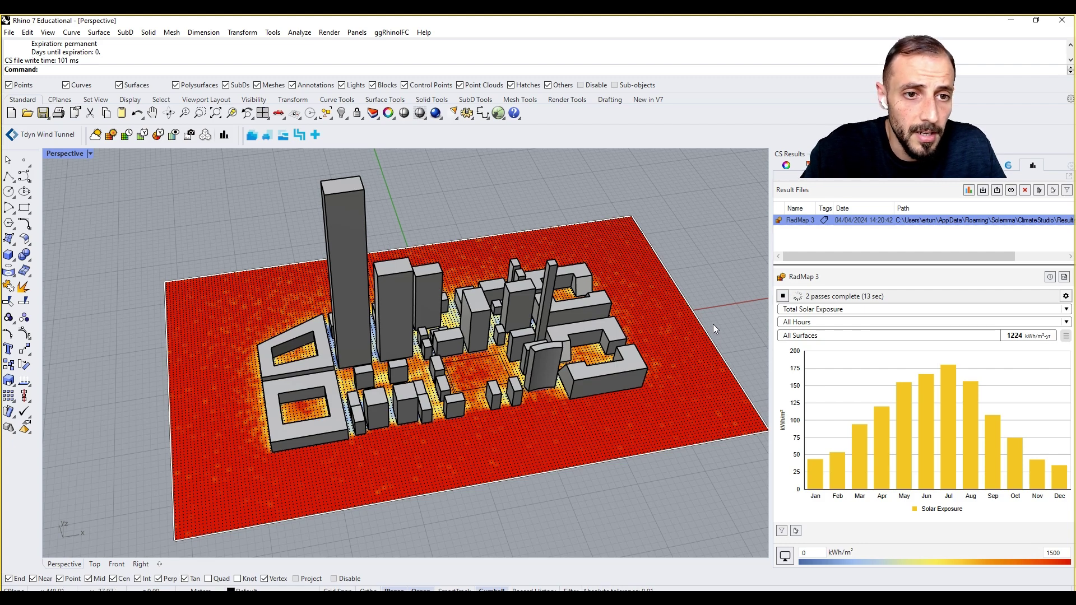
pyautogui.moveTo(418, 384)
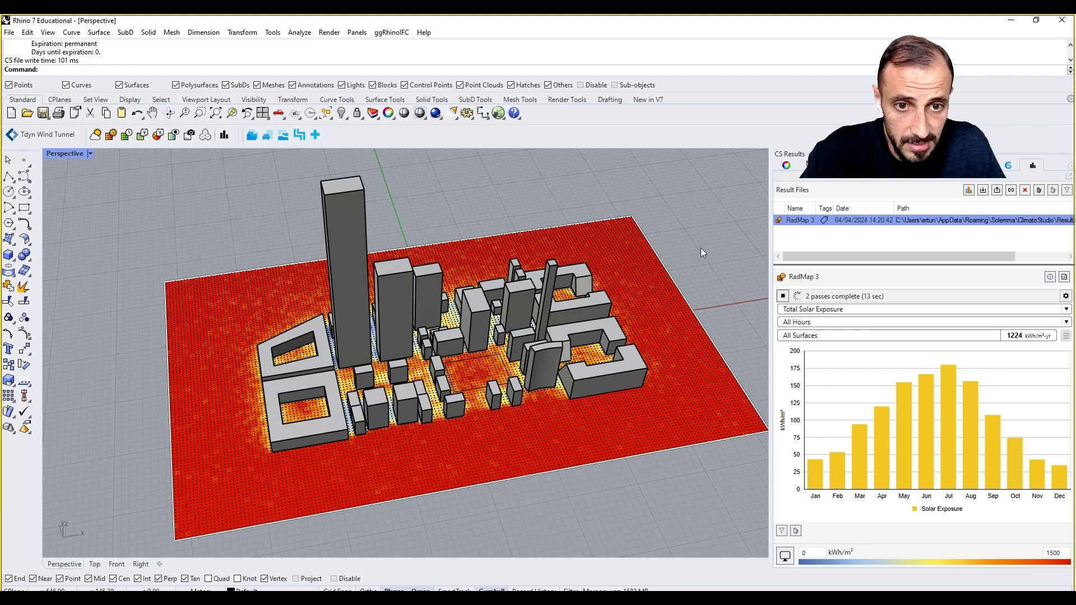
pyautogui.moveTo(261, 440)
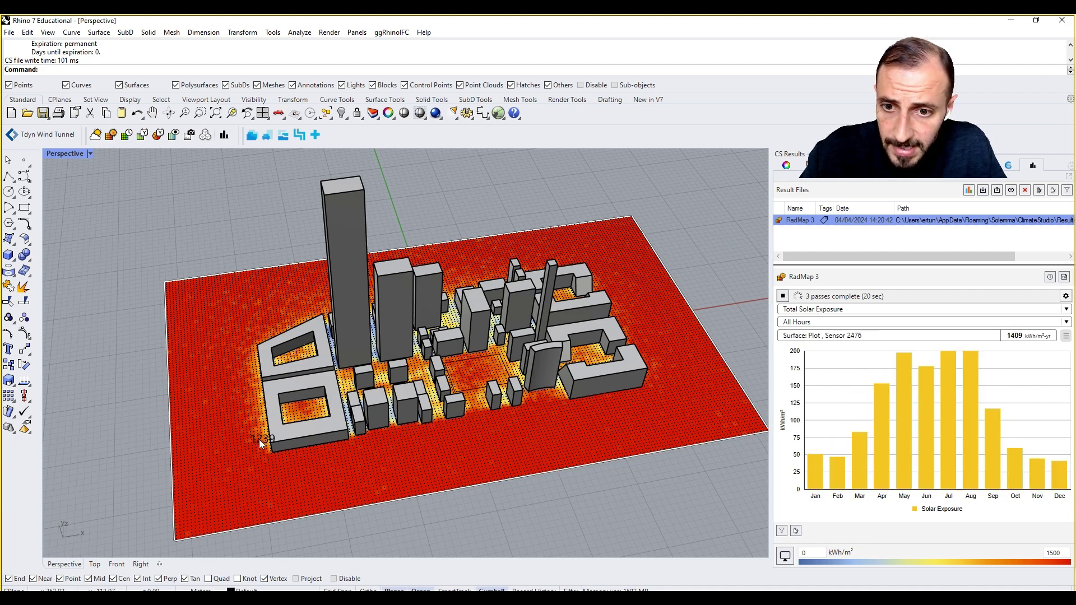
pyautogui.moveTo(469, 371)
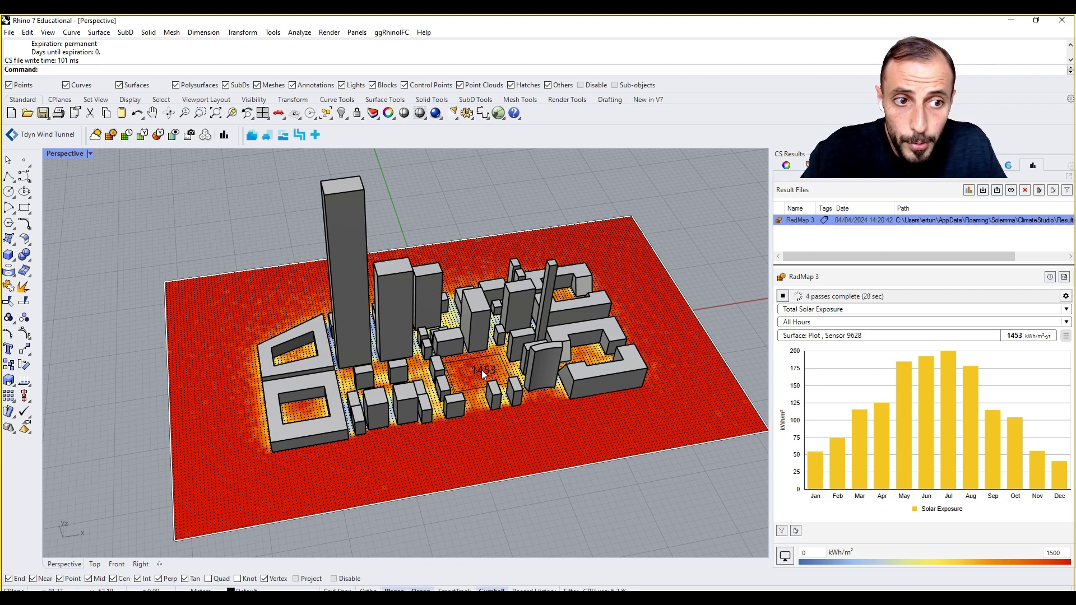
pyautogui.moveTo(574, 431)
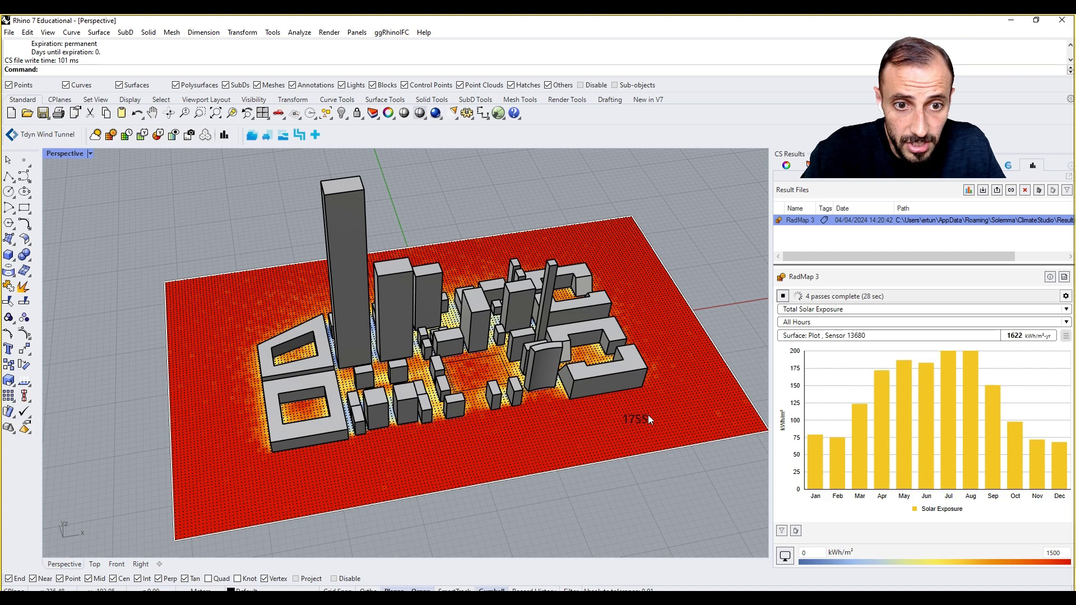
pyautogui.moveTo(669, 402)
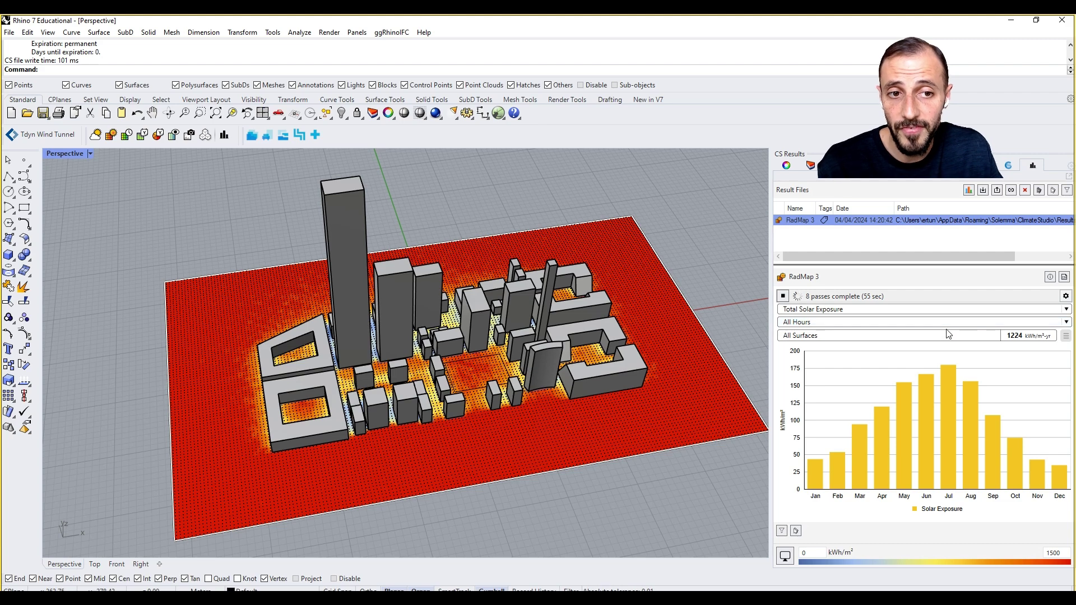
pyautogui.click(1002, 312)
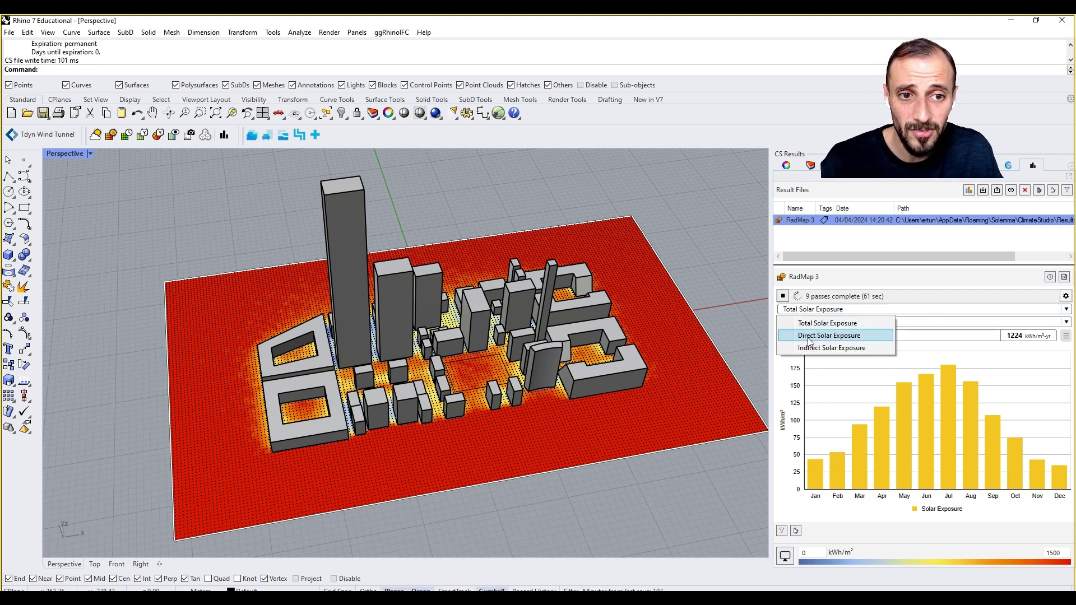
pyautogui.click(809, 339)
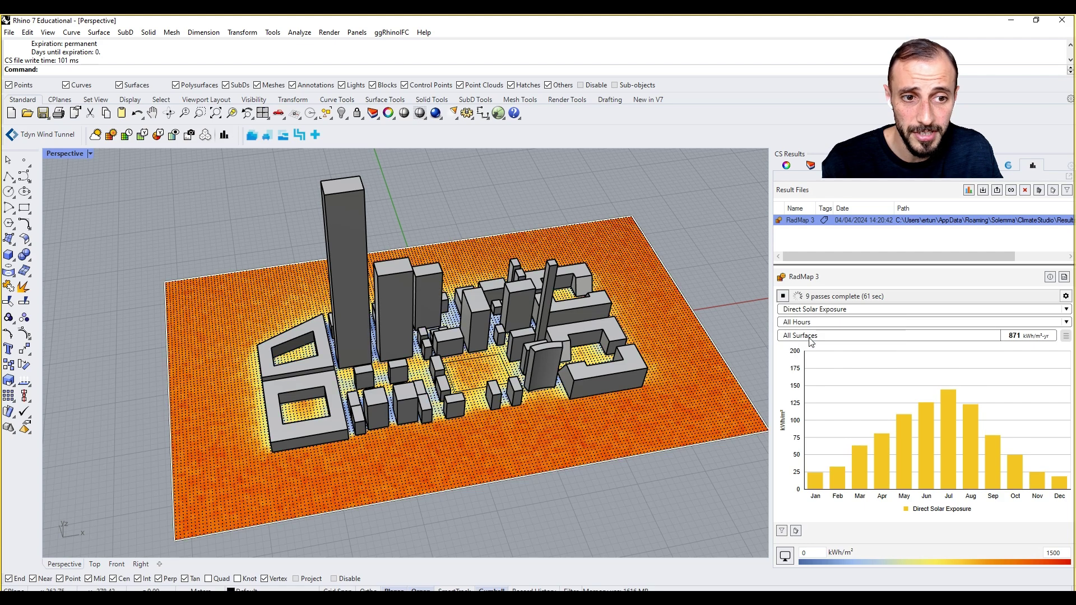
pyautogui.click(882, 314)
pyautogui.click(865, 347)
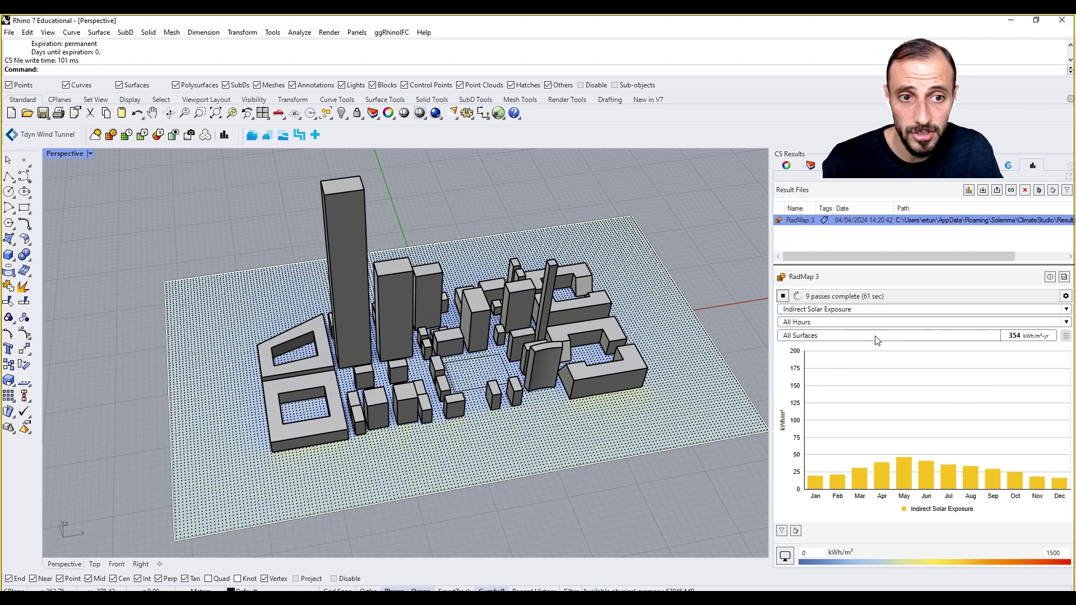
pyautogui.click(877, 307)
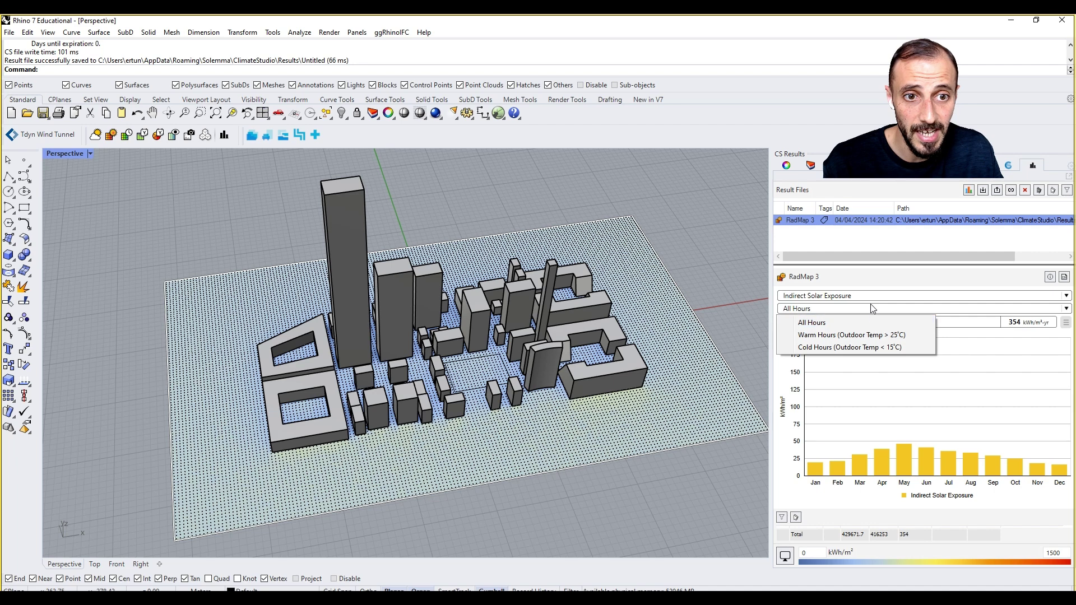
pyautogui.click(873, 296)
pyautogui.click(858, 309)
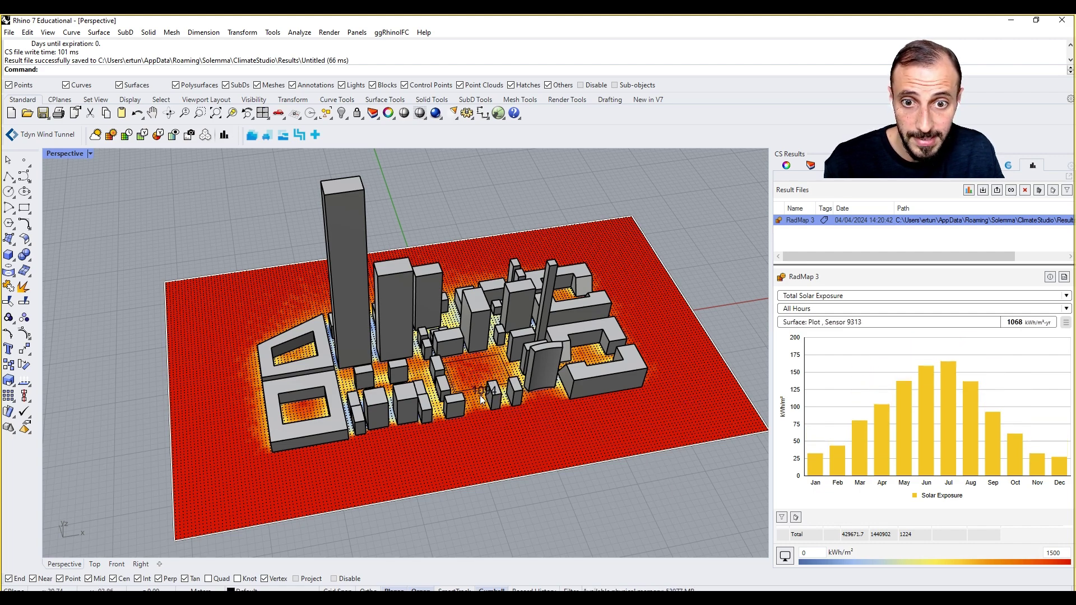
# Show the radiation map for Warm Hours above 25°C.
pyautogui.scroll(5, 387, 365)
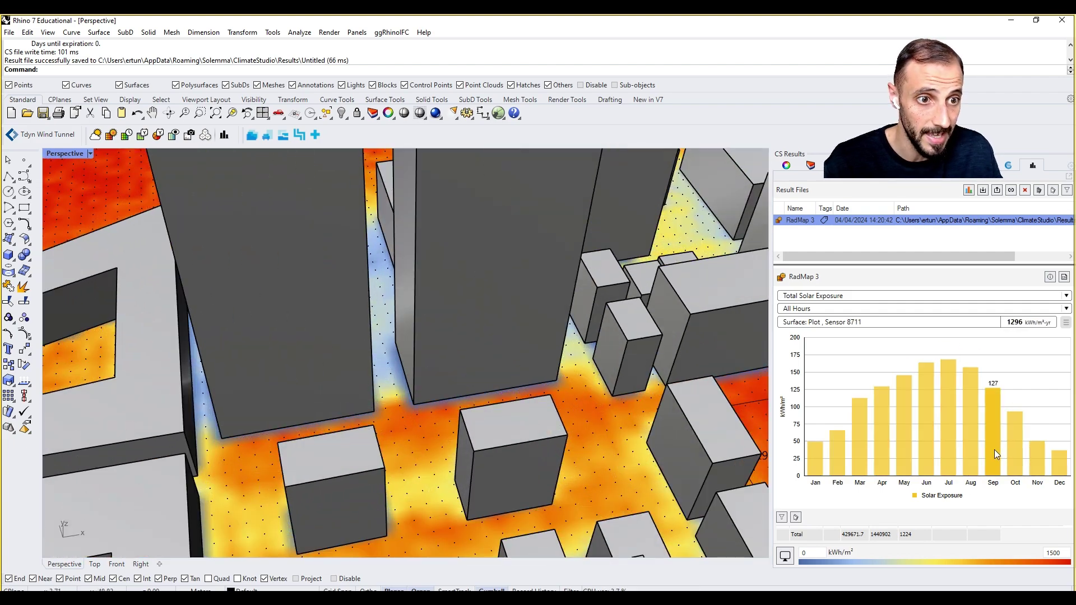
pyautogui.scroll(-5, 444, 387)
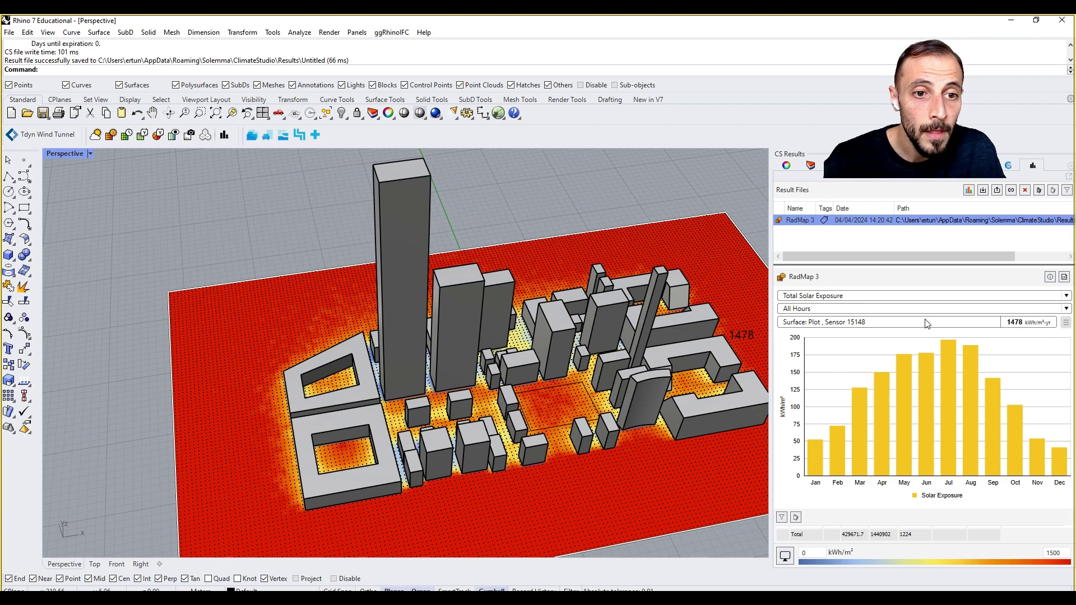
pyautogui.click(1067, 310)
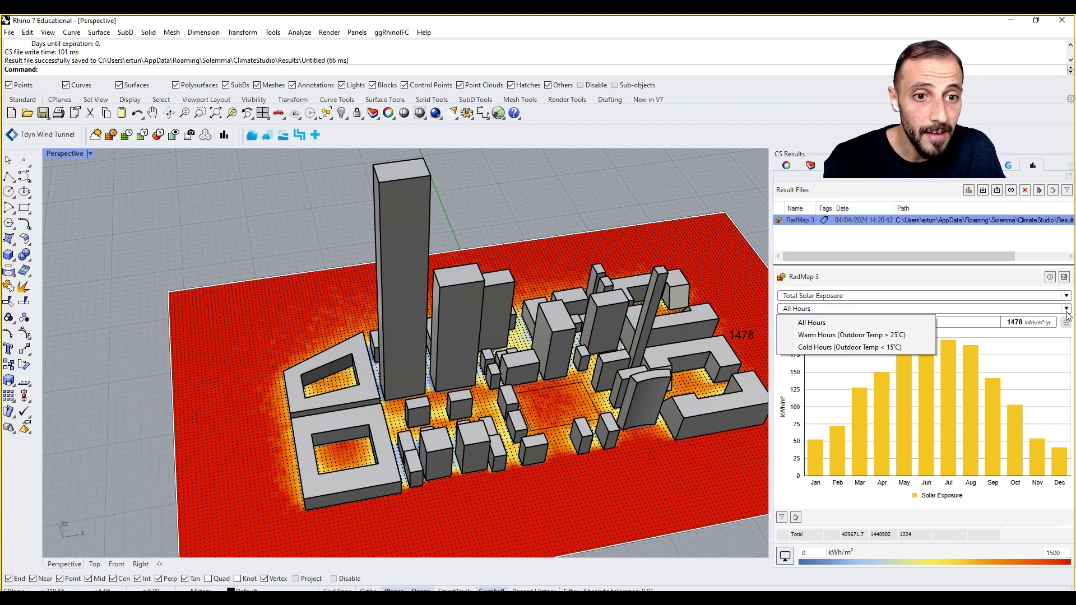
pyautogui.click(897, 335)
pyautogui.scroll(-5, 536, 372)
pyautogui.scroll(5, 532, 365)
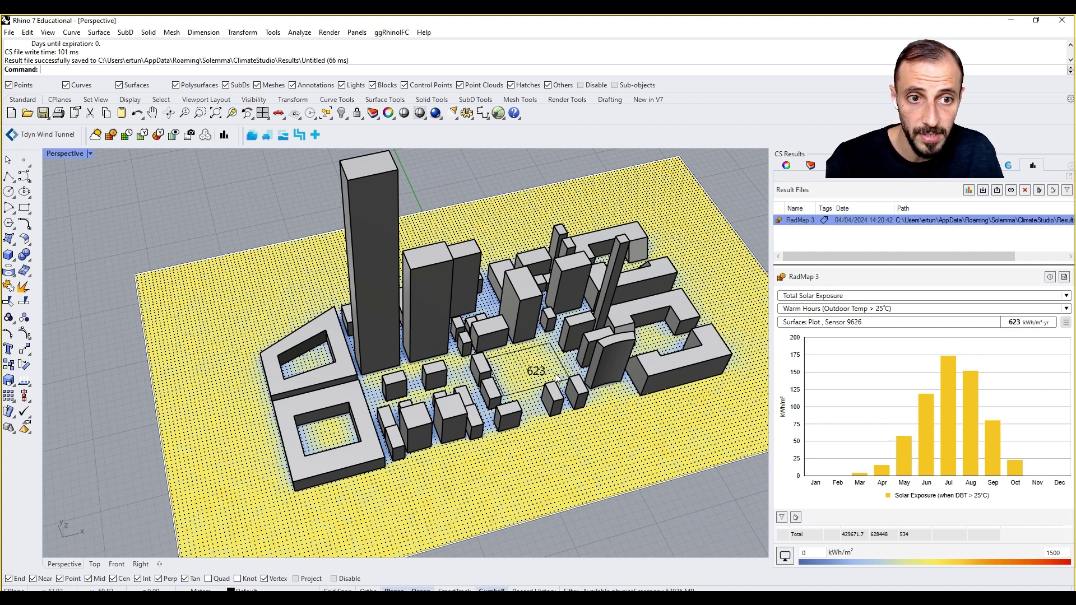
# Switch to Cold Hours below 15°C, then back to All Hours, and open the chart options.
pyautogui.click(860, 309)
pyautogui.click(856, 350)
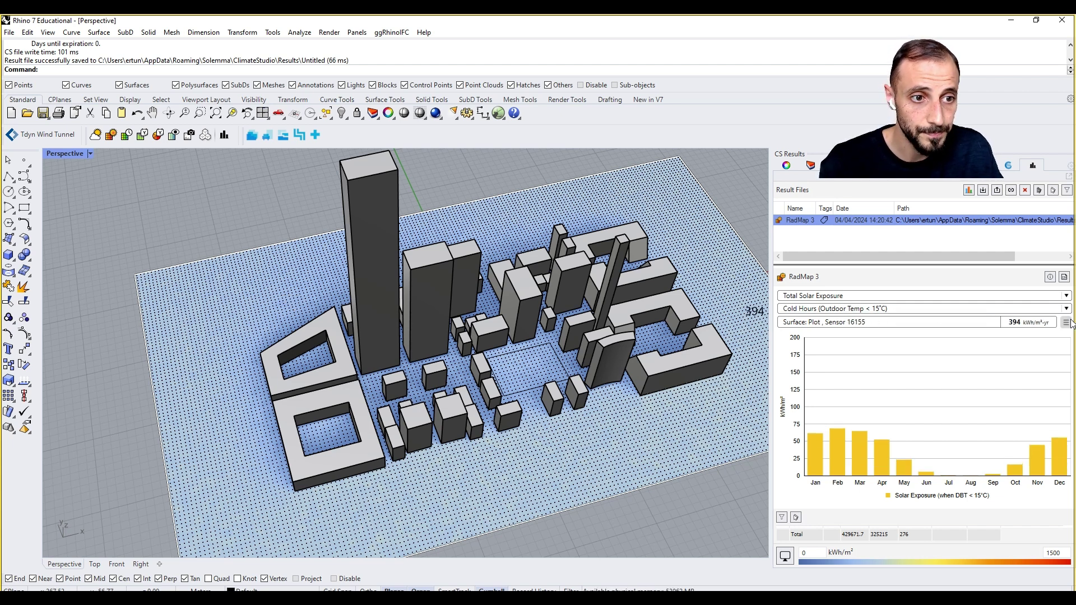
pyautogui.click(929, 315)
pyautogui.click(878, 323)
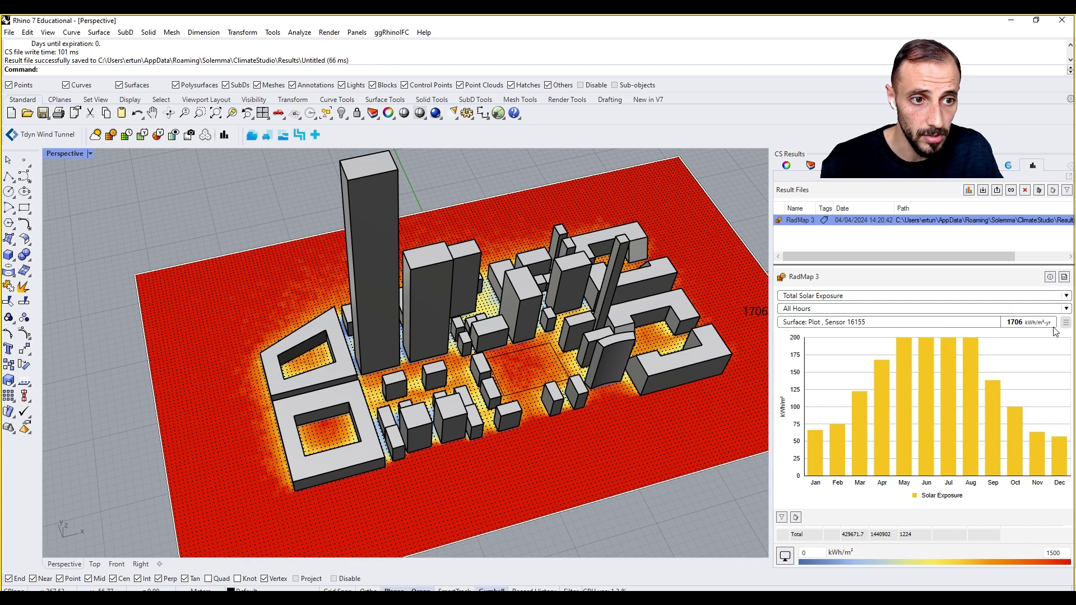
pyautogui.click(1067, 323)
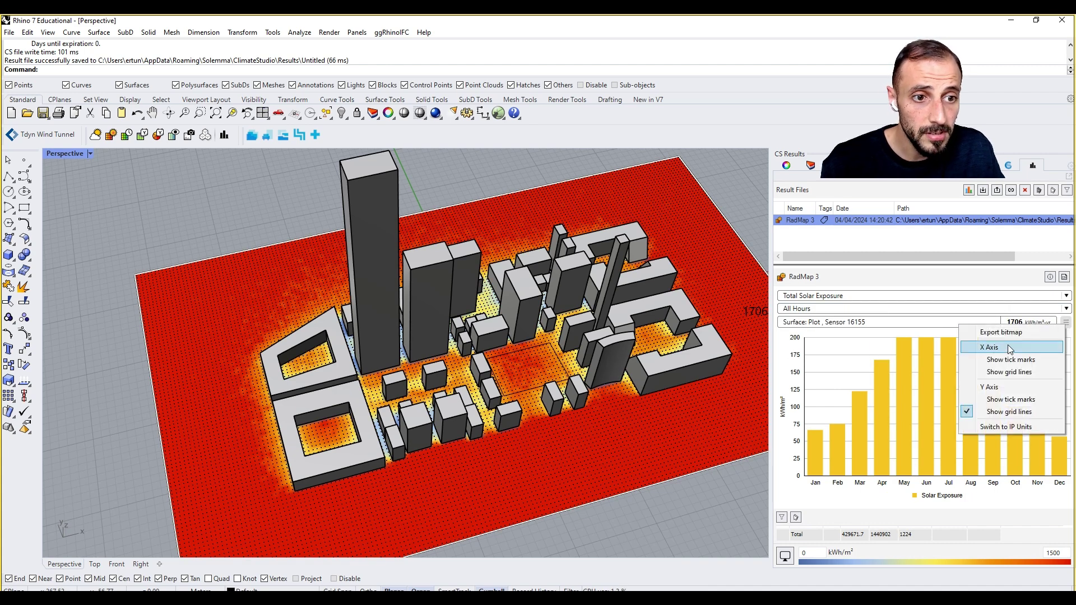
# Toggle the chart's Y-axis tick marks on and off, and toggle the X-axis grid lines.
pyautogui.click(1006, 401)
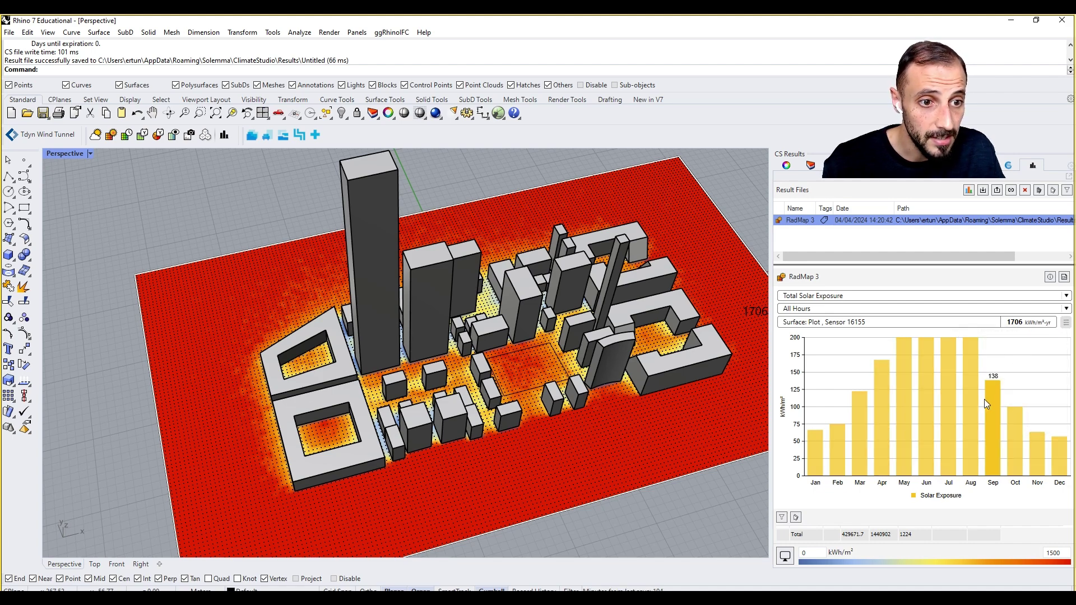
pyautogui.click(1066, 322)
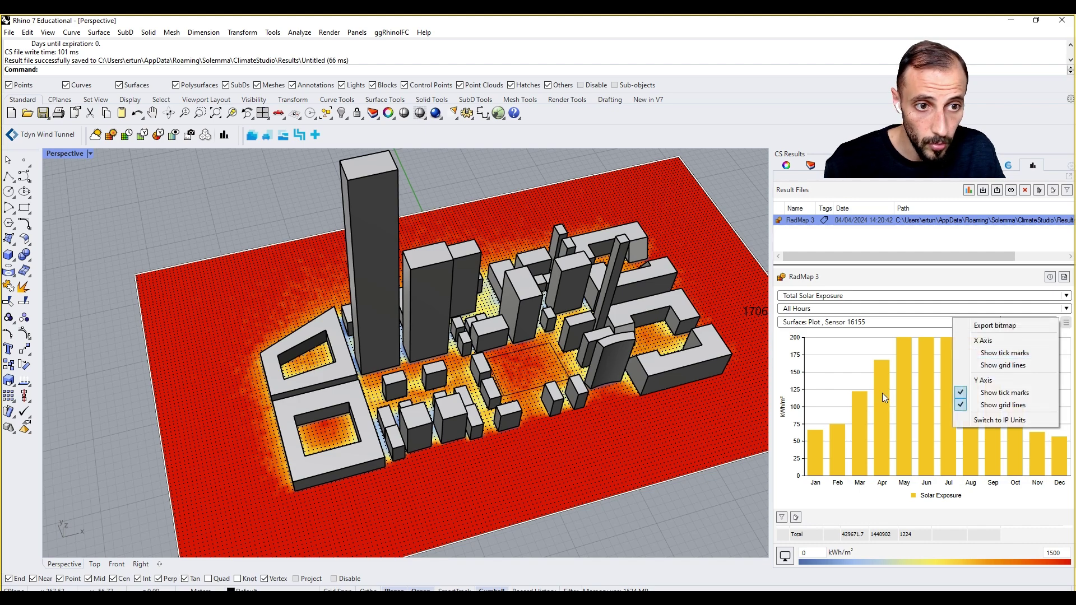
pyautogui.click(997, 394)
pyautogui.click(1065, 323)
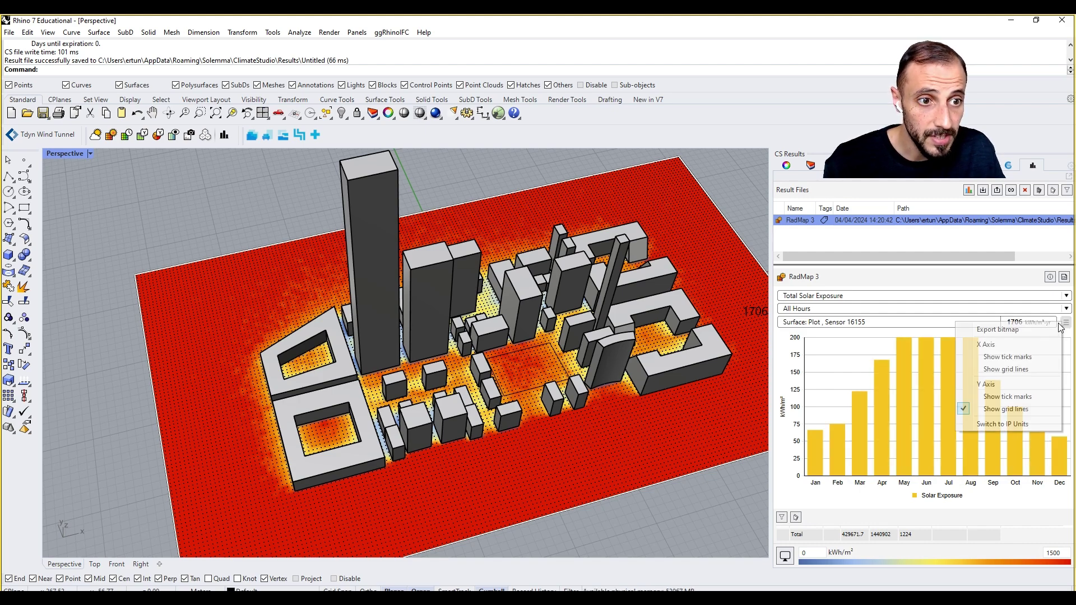
pyautogui.click(1016, 373)
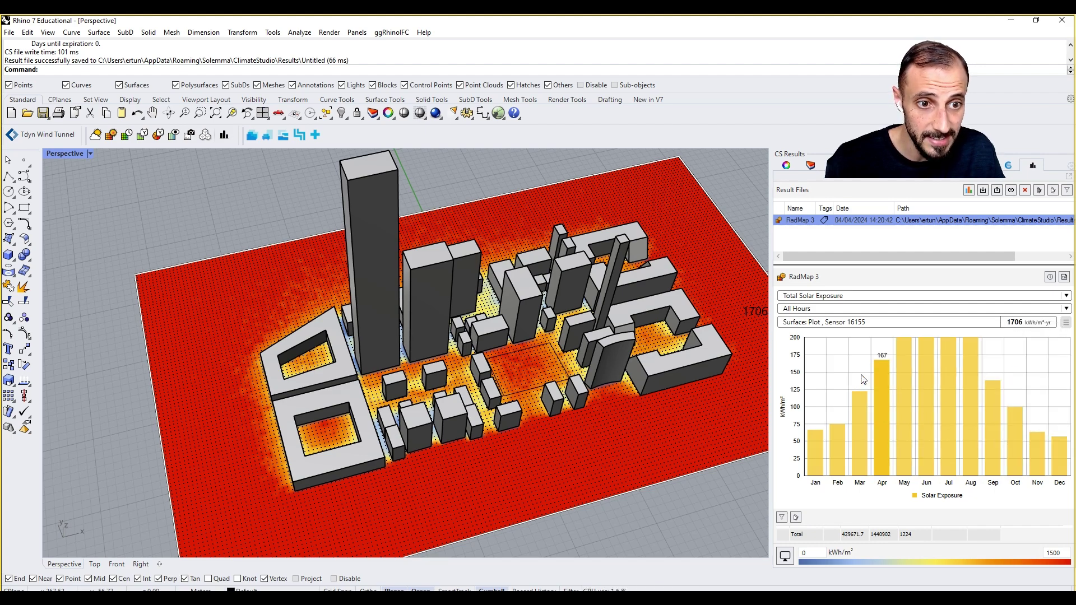
pyautogui.moveTo(887, 401)
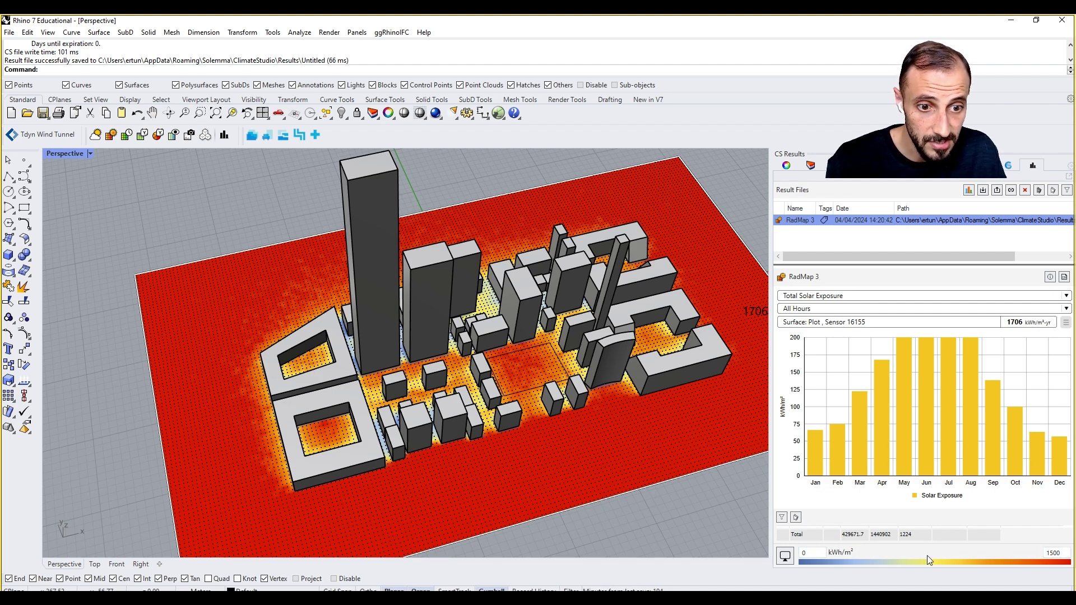
# Set the radiation legend maximum to 2500 kWh/m².
pyautogui.moveTo(1061, 553); pyautogui.dragTo(1027, 554)
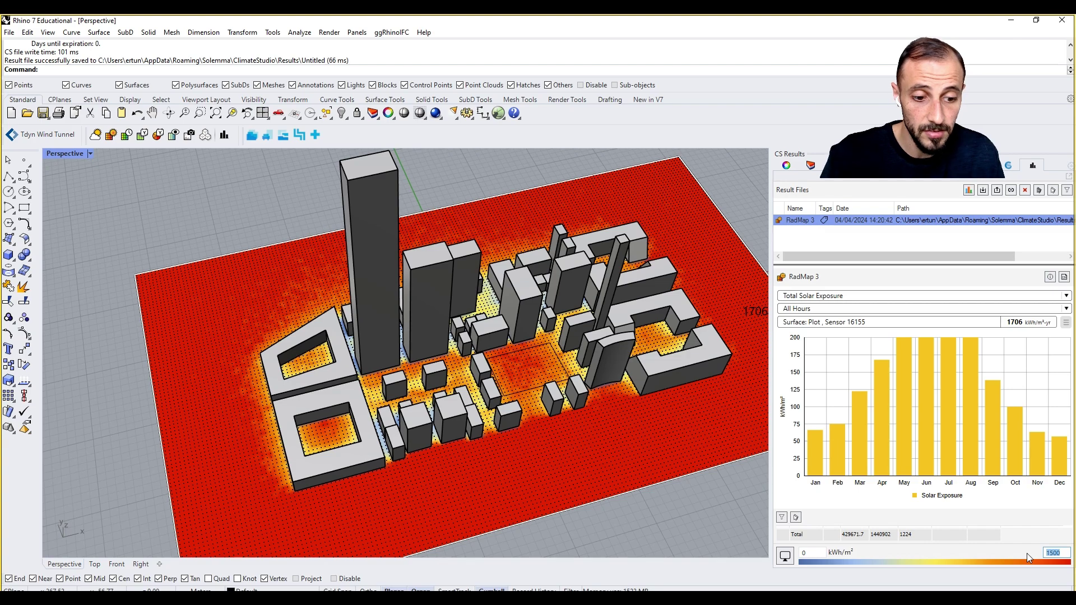
pyautogui.write('2500')
pyautogui.press('Return')
pyautogui.scroll(-5, 550, 416)
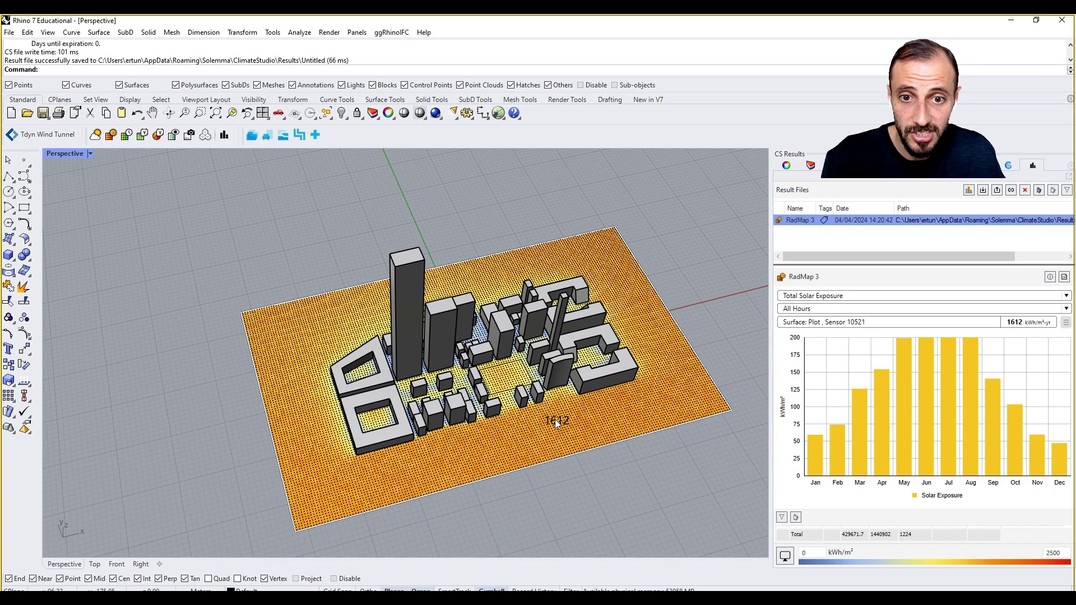
pyautogui.scroll(2, 586, 470)
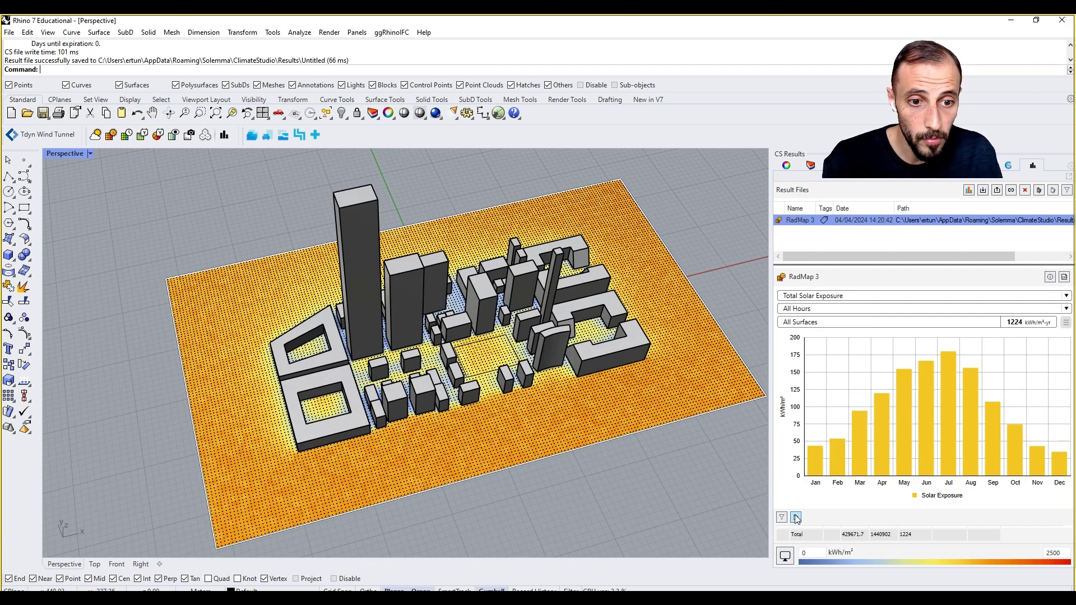
# Turn on value labels on the radiation map.
pyautogui.click(786, 557)
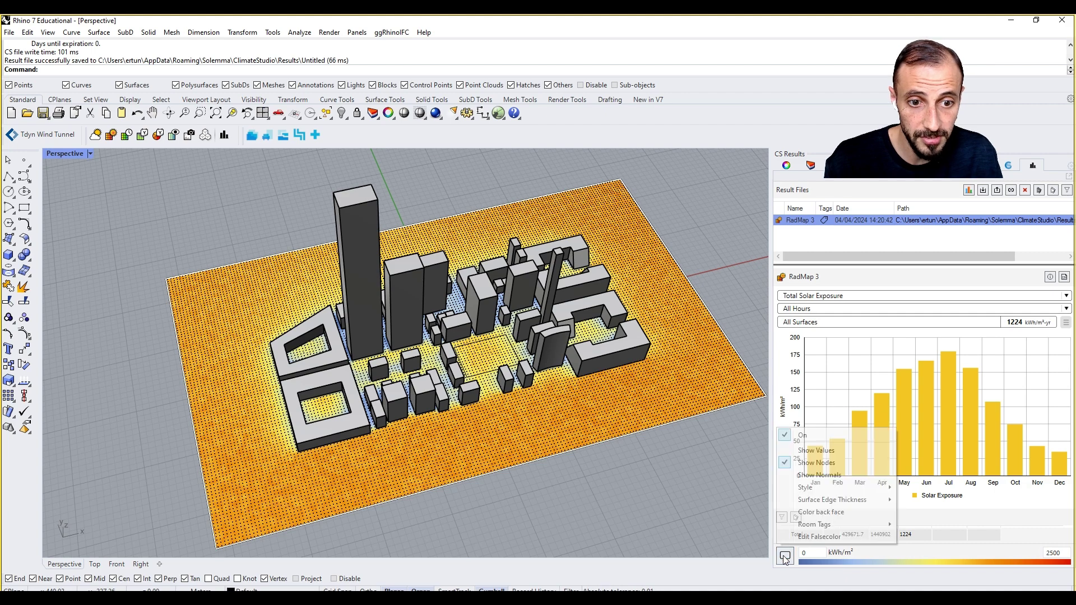
pyautogui.click(826, 455)
pyautogui.scroll(8, 729, 409)
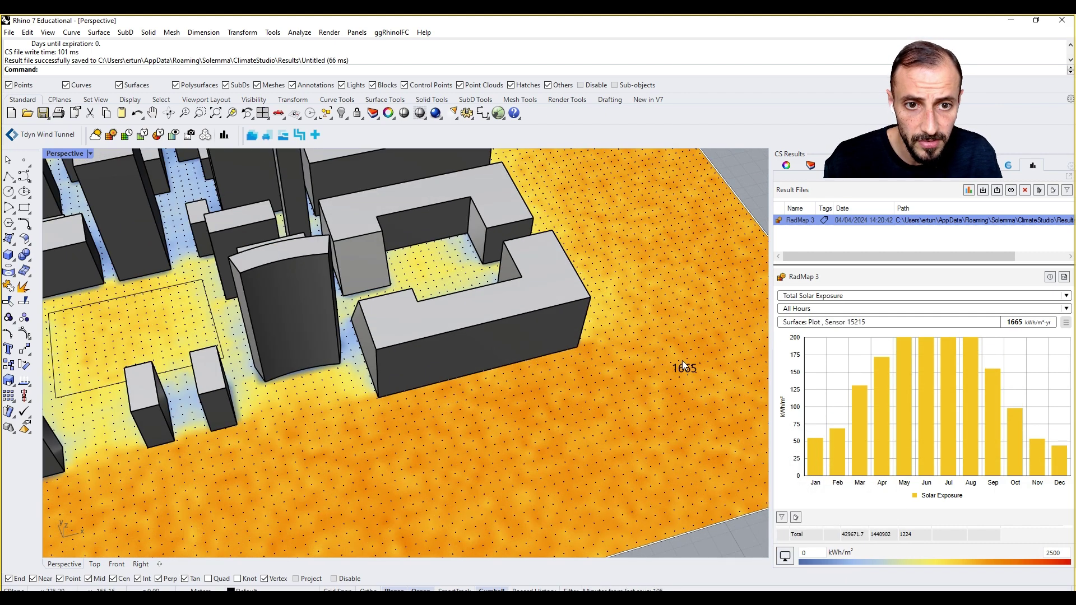
pyautogui.scroll(3, 673, 351)
pyautogui.scroll(2, 668, 417)
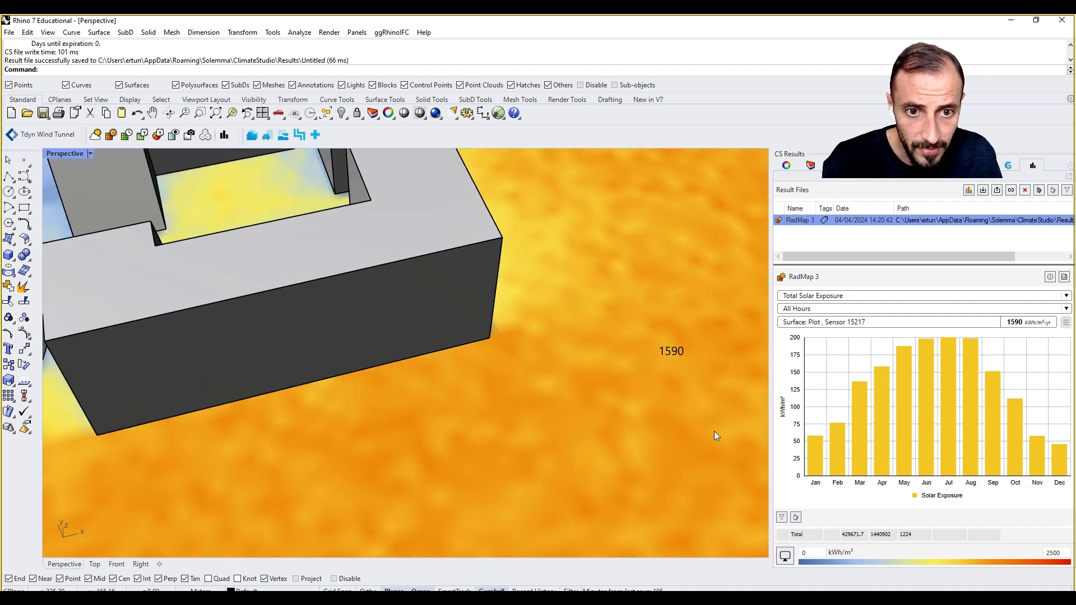
# Show the sensor nodes as dots, then toggle surface normal arrows on and off.
pyautogui.click(784, 557)
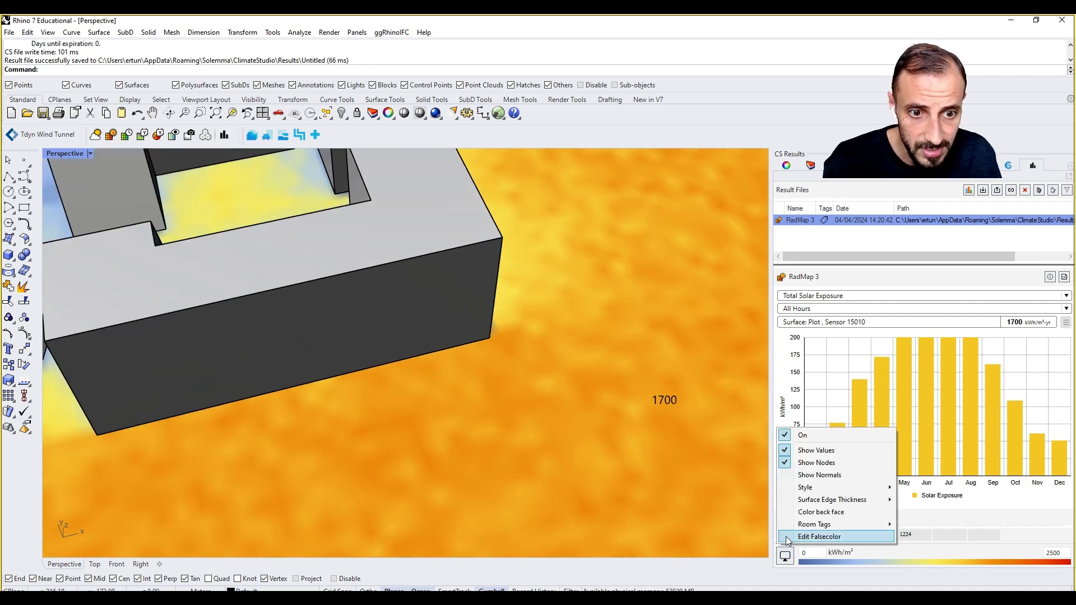
pyautogui.click(824, 463)
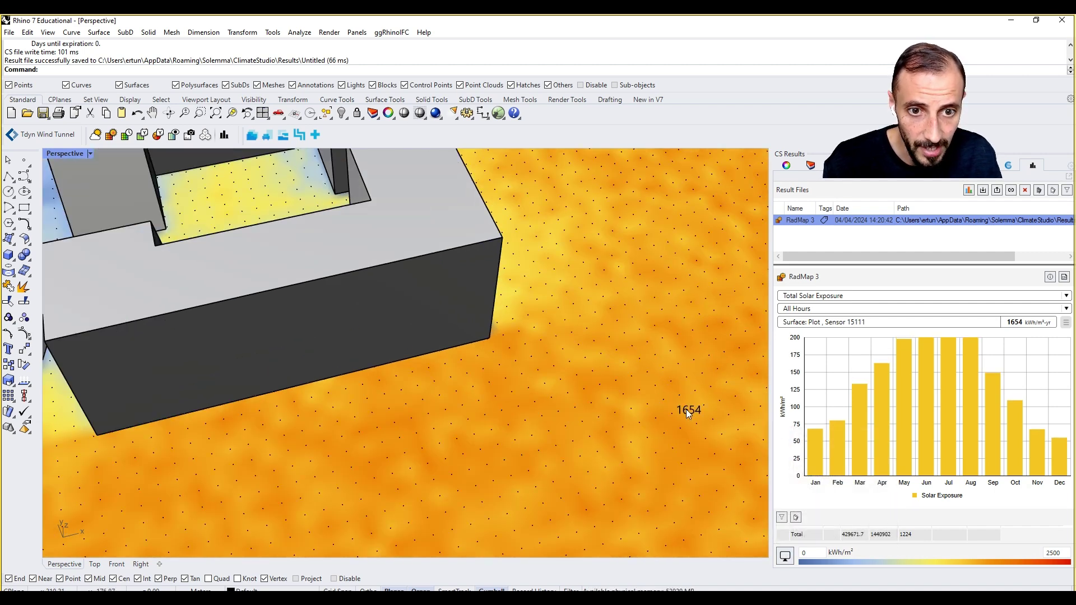
pyautogui.click(785, 556)
pyautogui.click(793, 476)
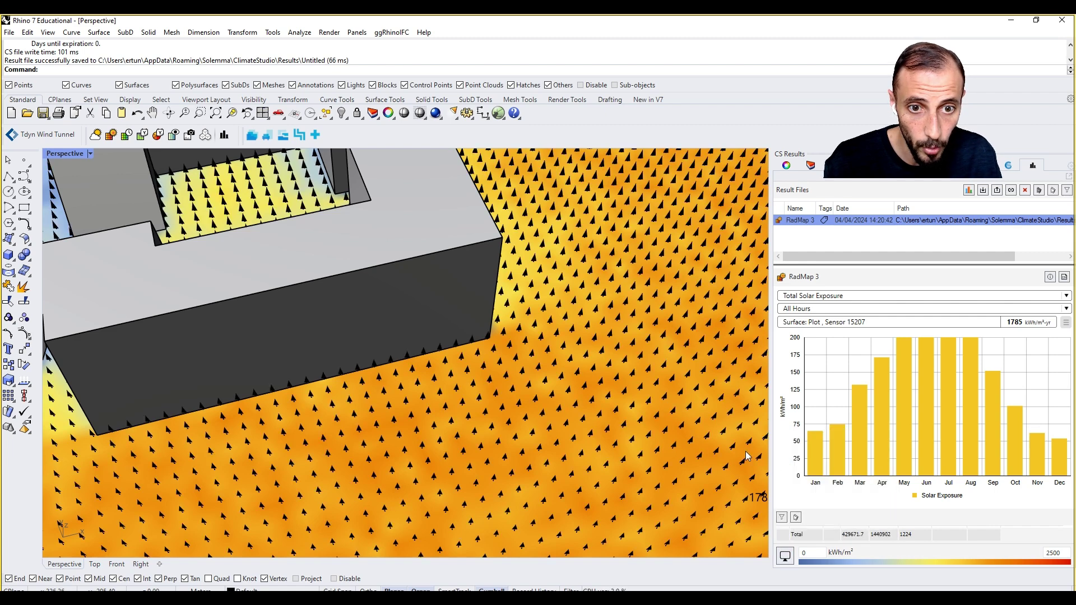
pyautogui.click(785, 556)
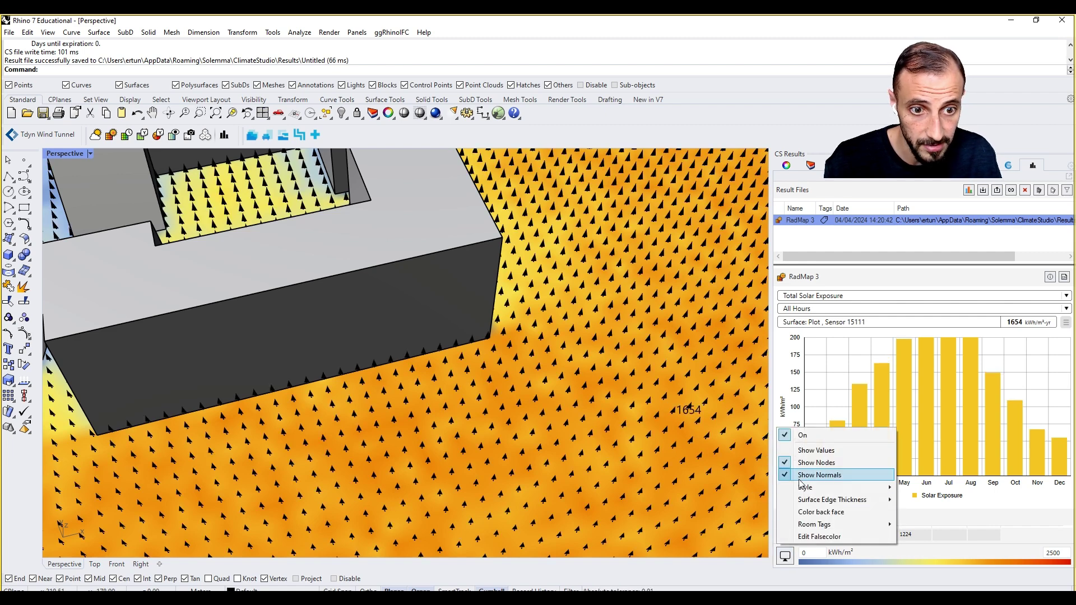
pyautogui.click(807, 475)
# Switch the map style to Sensor Disks, then back to Surface.
pyautogui.click(785, 556)
pyautogui.moveTo(818, 493)
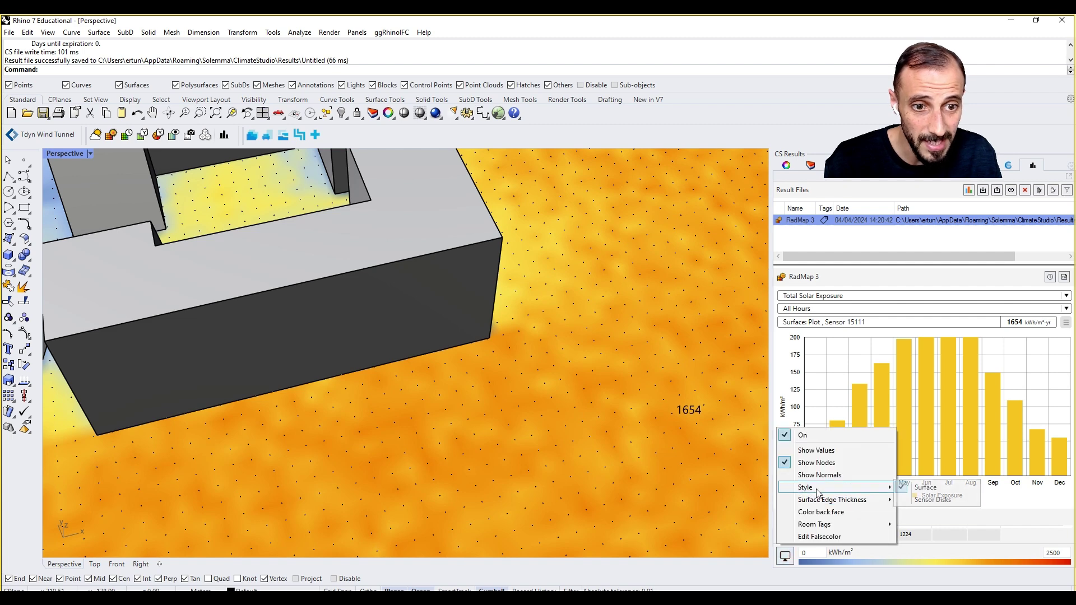
pyautogui.click(933, 499)
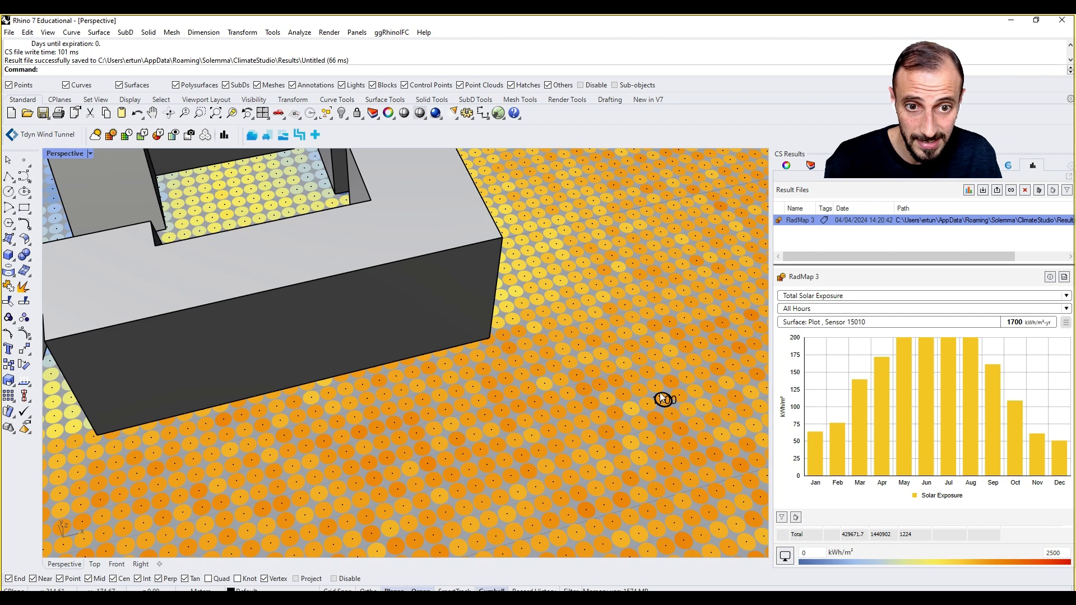
pyautogui.click(785, 556)
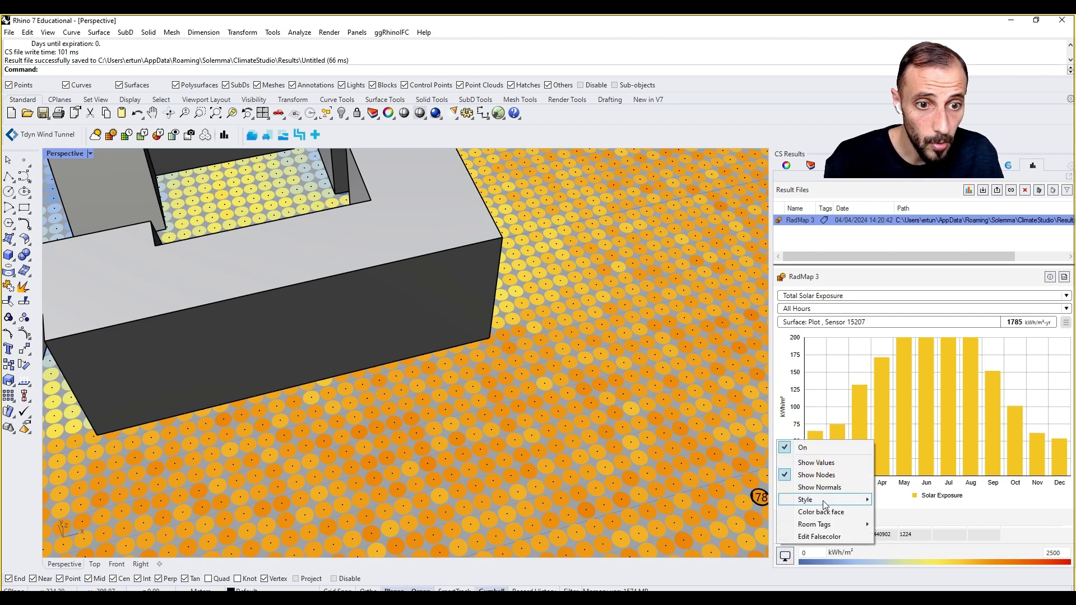
pyautogui.moveTo(825, 504)
pyautogui.click(897, 498)
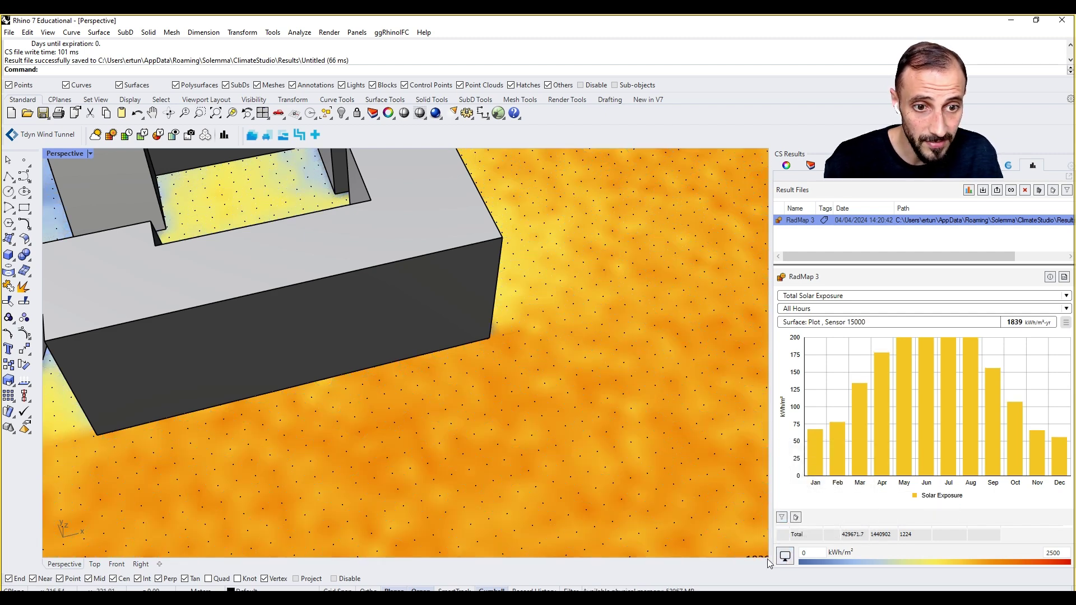
# Open the Edit Falsecolor palette editor from the legend display menu.
pyautogui.click(785, 556)
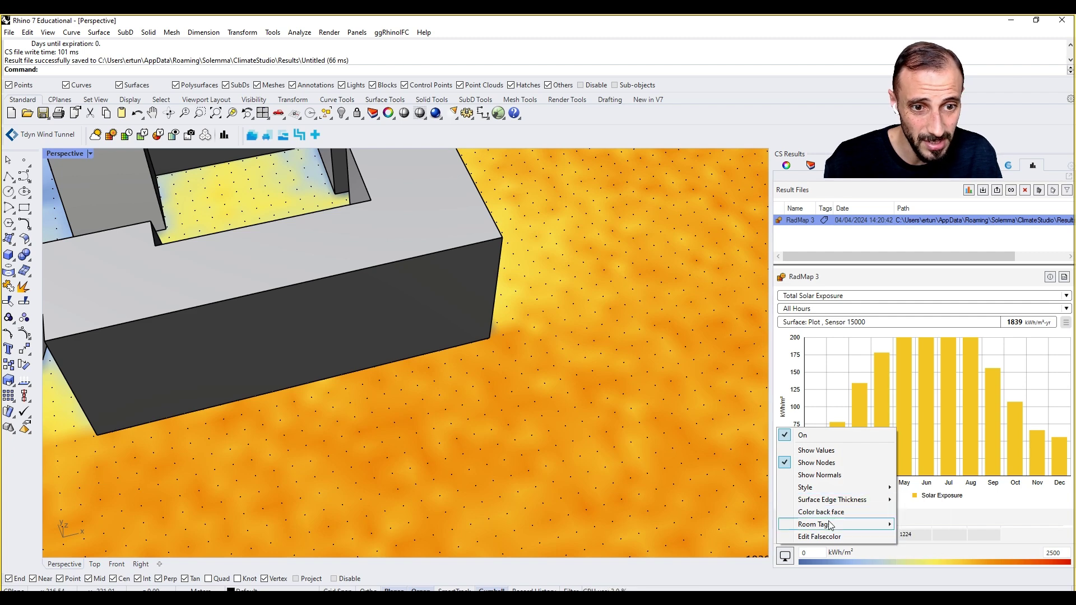
pyautogui.moveTo(830, 527)
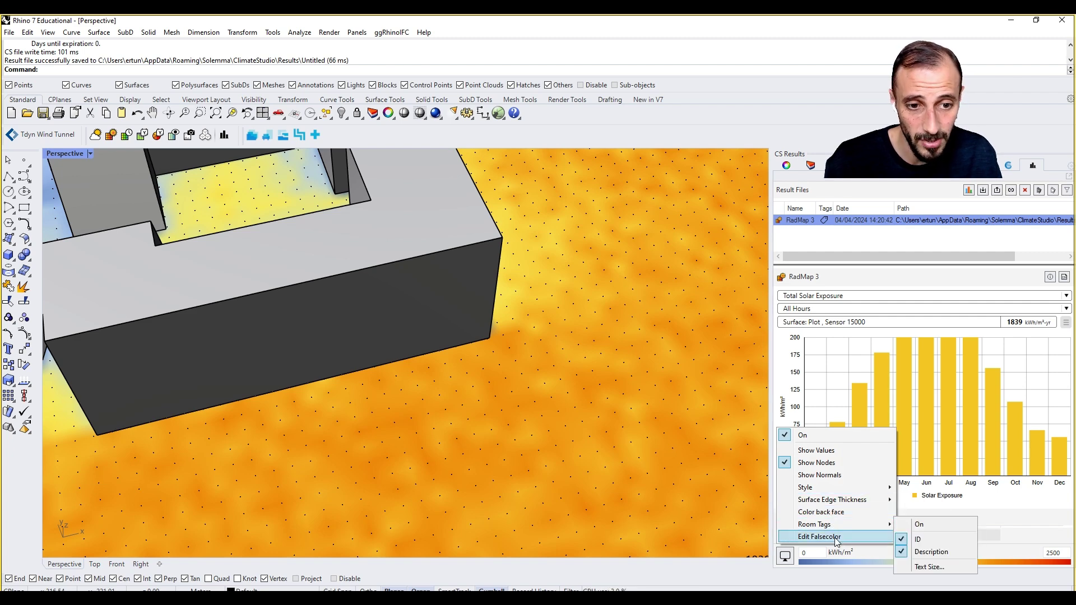
pyautogui.click(821, 537)
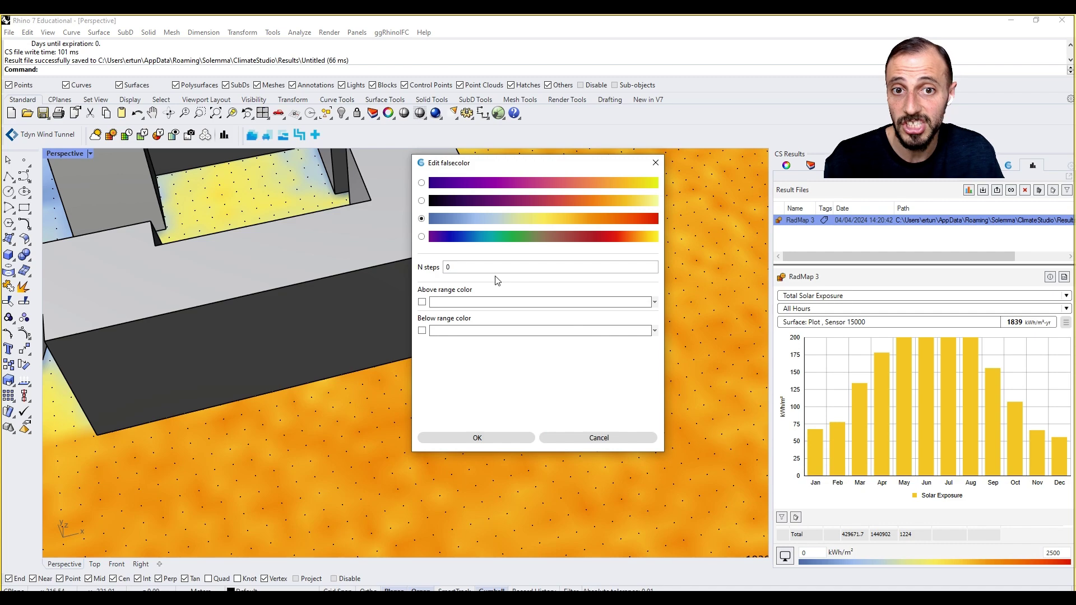
# Apply the dark purple-to-yellow (inferno) palette and zoom out to view the whole site.
pyautogui.click(476, 436)
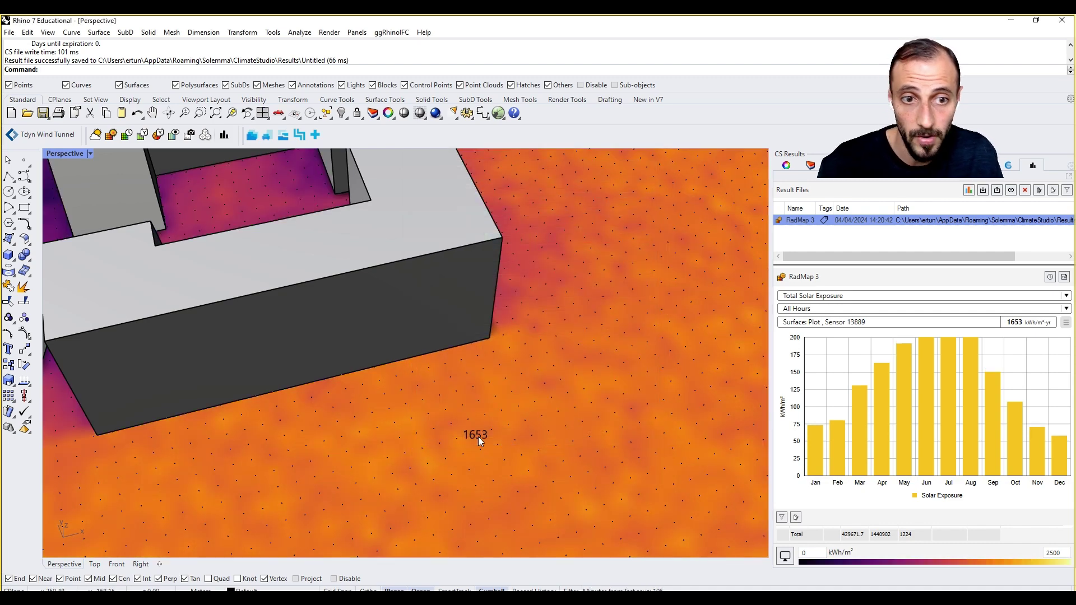
pyautogui.scroll(-6, 478, 436)
pyautogui.moveTo(479, 434); pyautogui.dragTo(442, 341, button='right')
pyautogui.scroll(4, 442, 341)
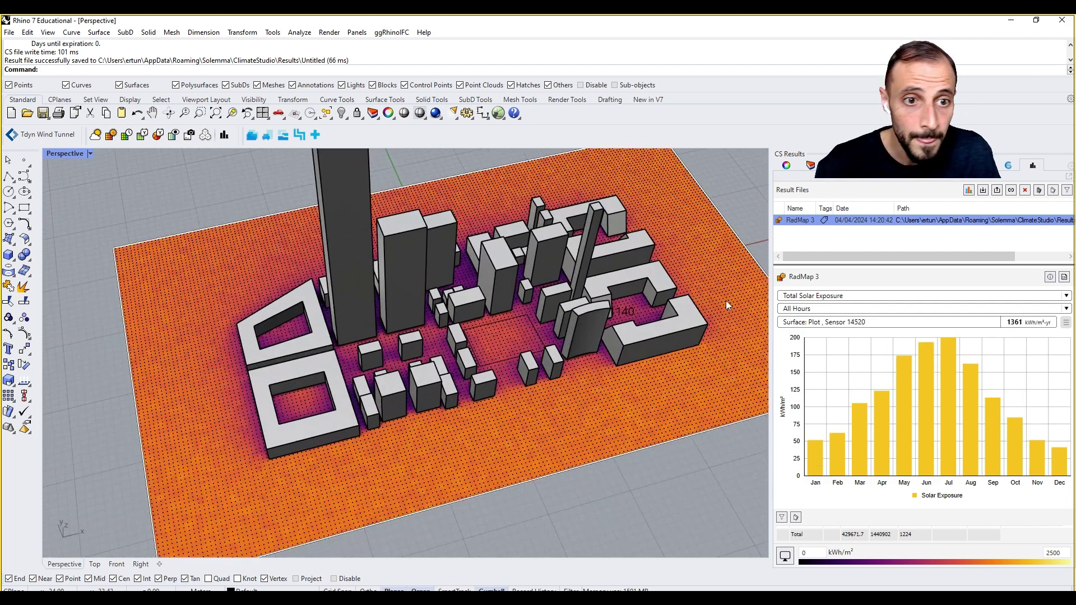
# Keep Total Solar Exposure as the measure and open the RadMap 3 tag manager.
pyautogui.click(1029, 303)
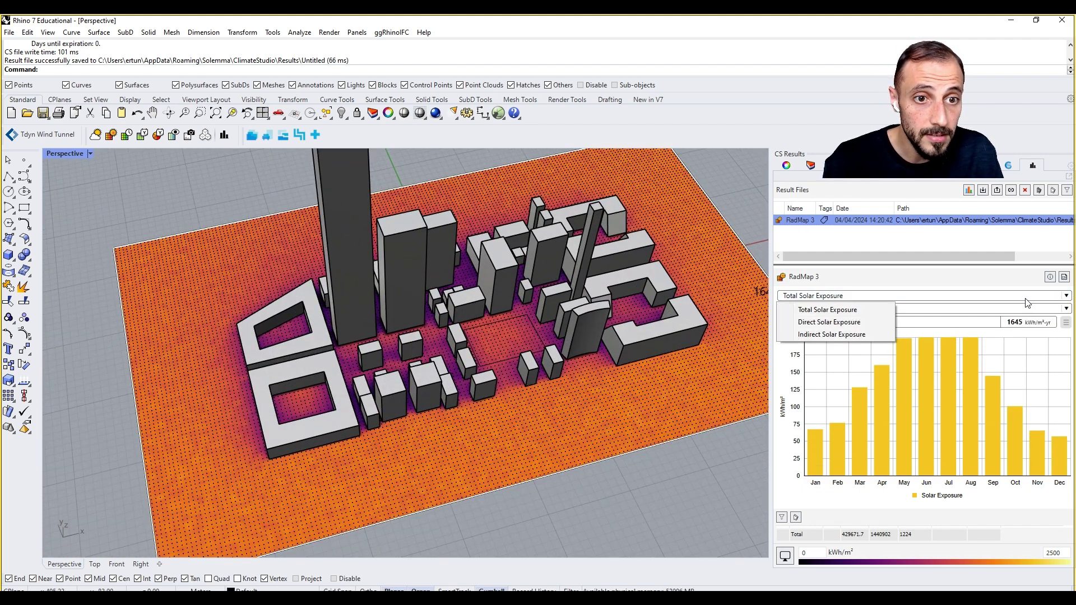
pyautogui.click(975, 287)
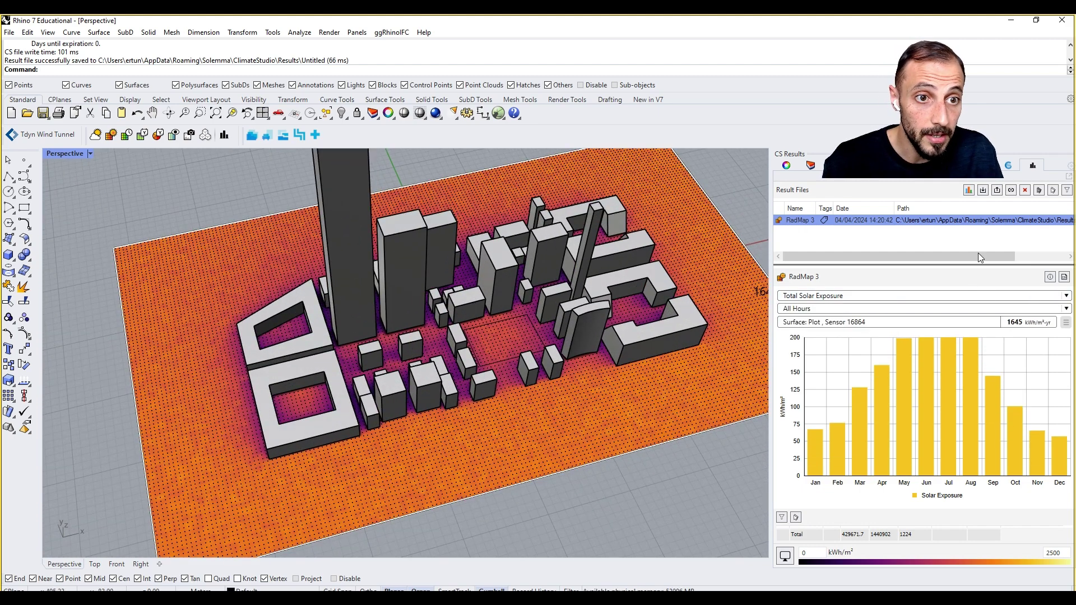
pyautogui.click(868, 241)
# Close Manage Tags, orbit to show the tower top, and unload the RadMap 3 results.
pyautogui.click(824, 220)
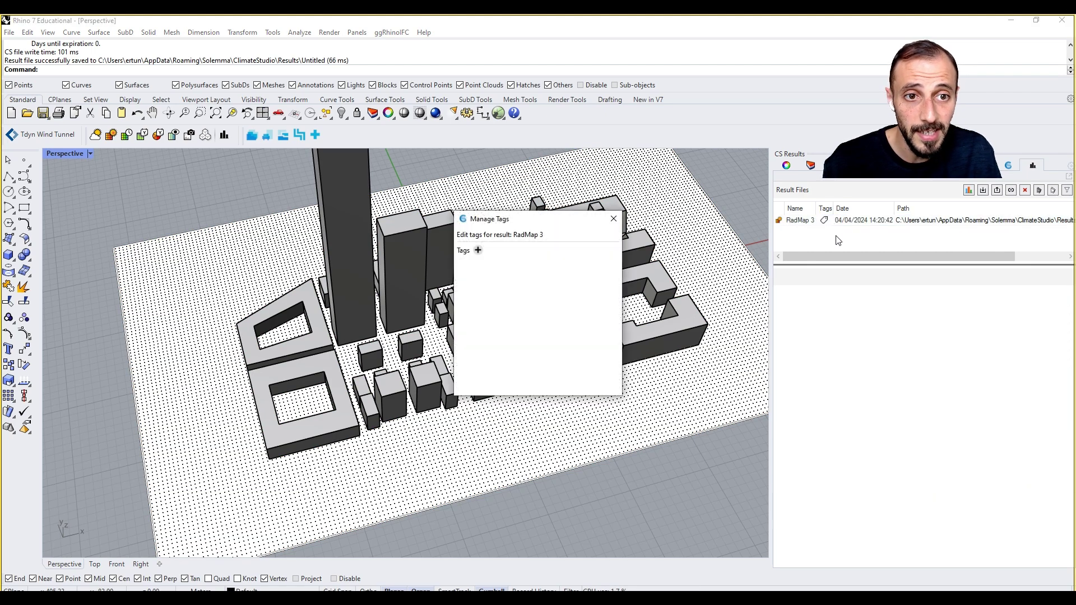
pyautogui.click(613, 219)
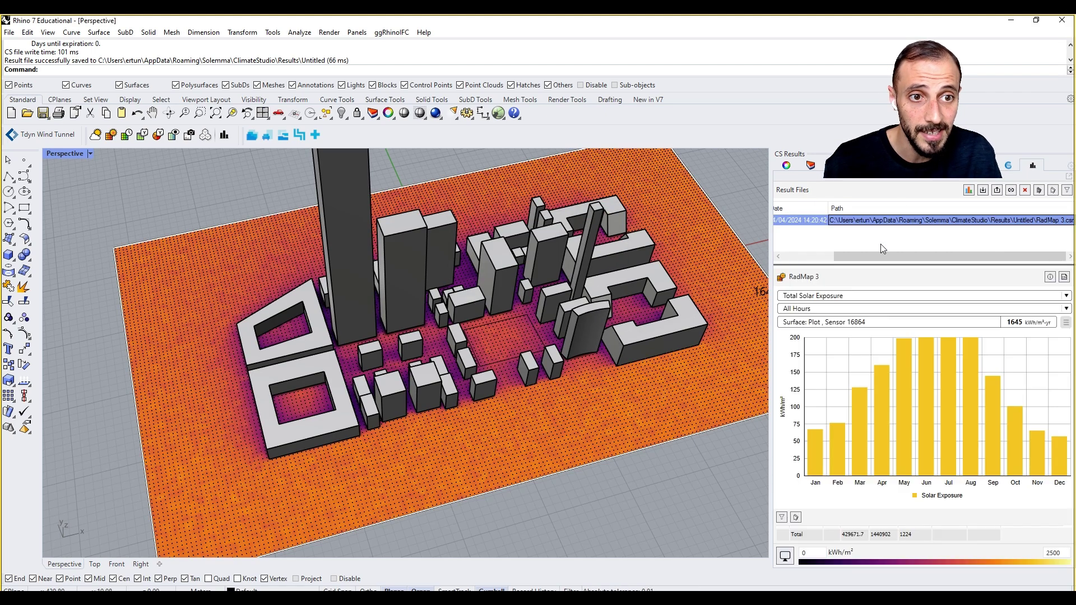
pyautogui.moveTo(839, 256); pyautogui.dragTo(786, 256)
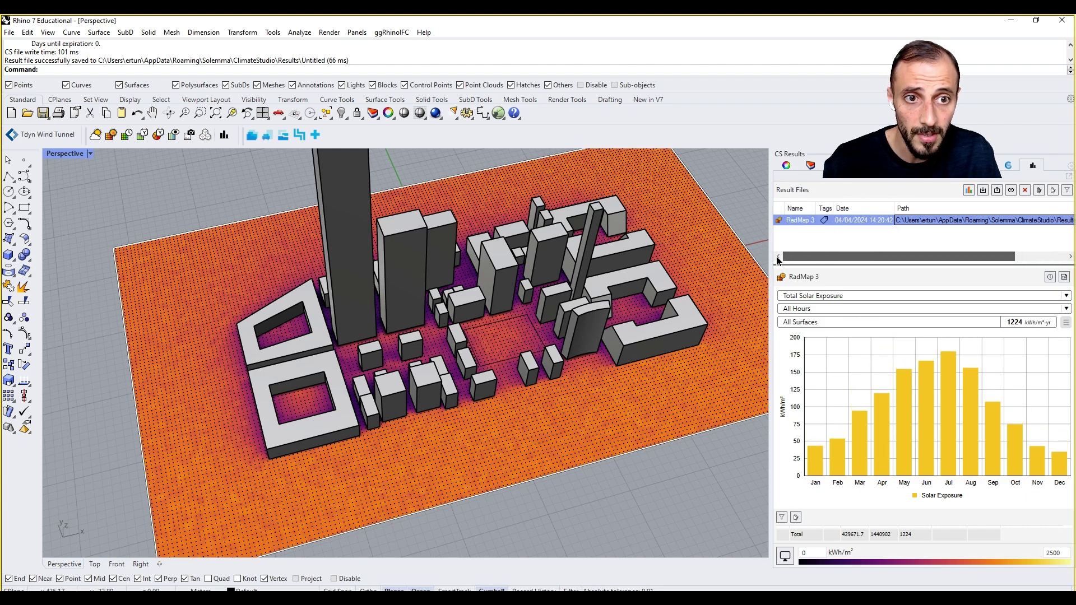
pyautogui.moveTo(487, 392); pyautogui.dragTo(659, 324, button='right')
pyautogui.click(833, 245)
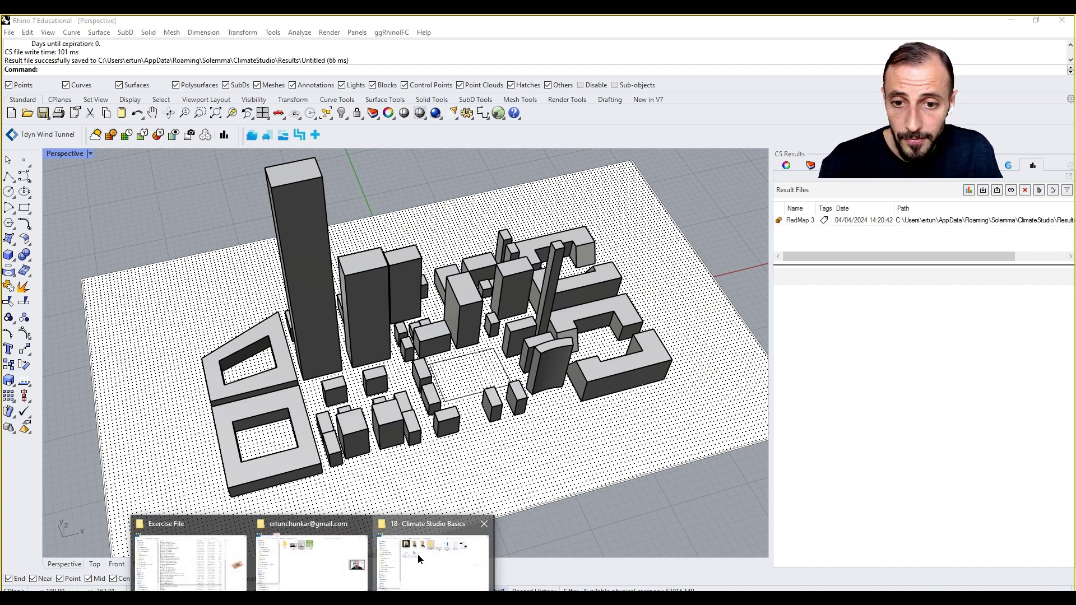
pyautogui.click(418, 554)
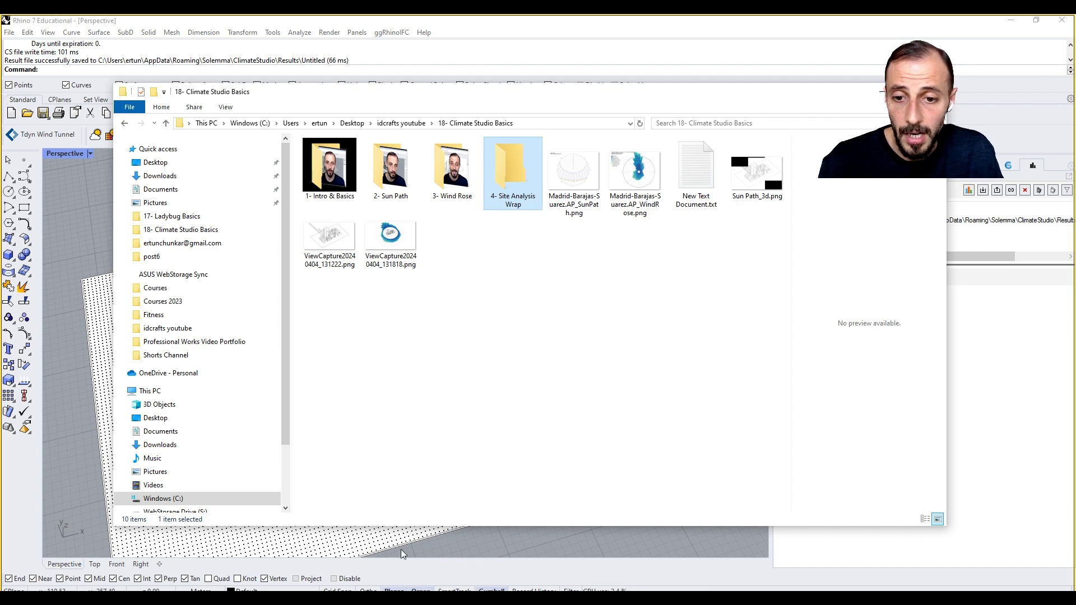
pyautogui.moveTo(312, 588)
pyautogui.click(190, 553)
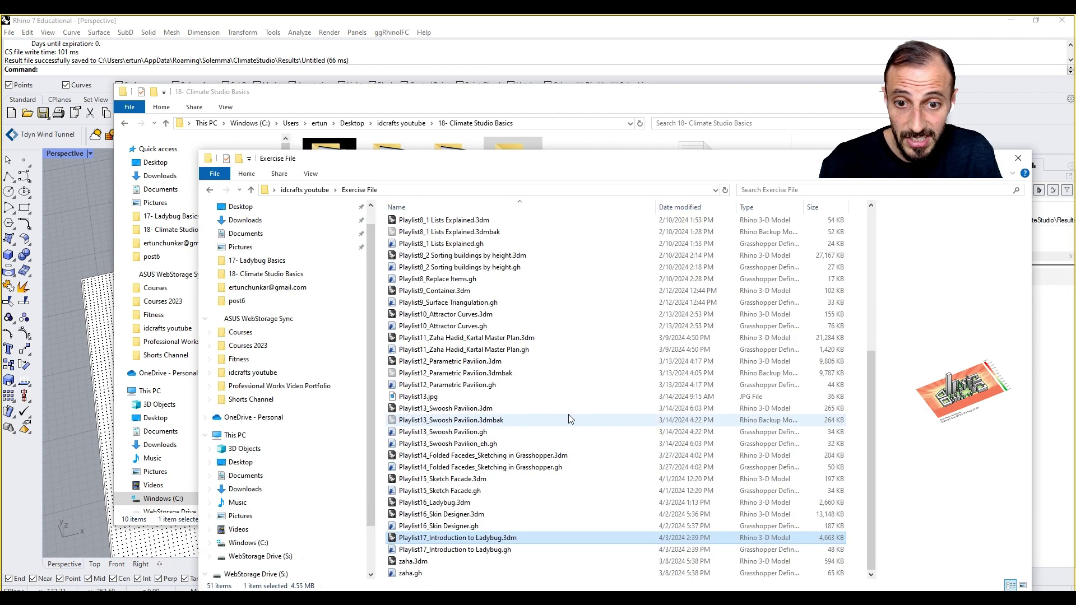
pyautogui.scroll(3, 586, 544)
pyautogui.scroll(-3, 584, 543)
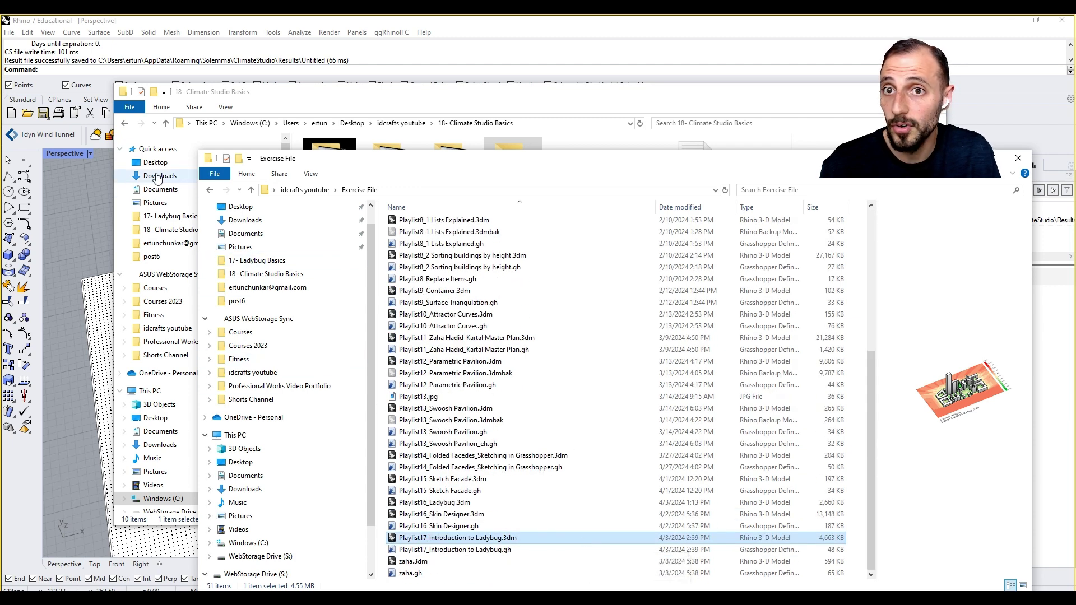
pyautogui.click(98, 201)
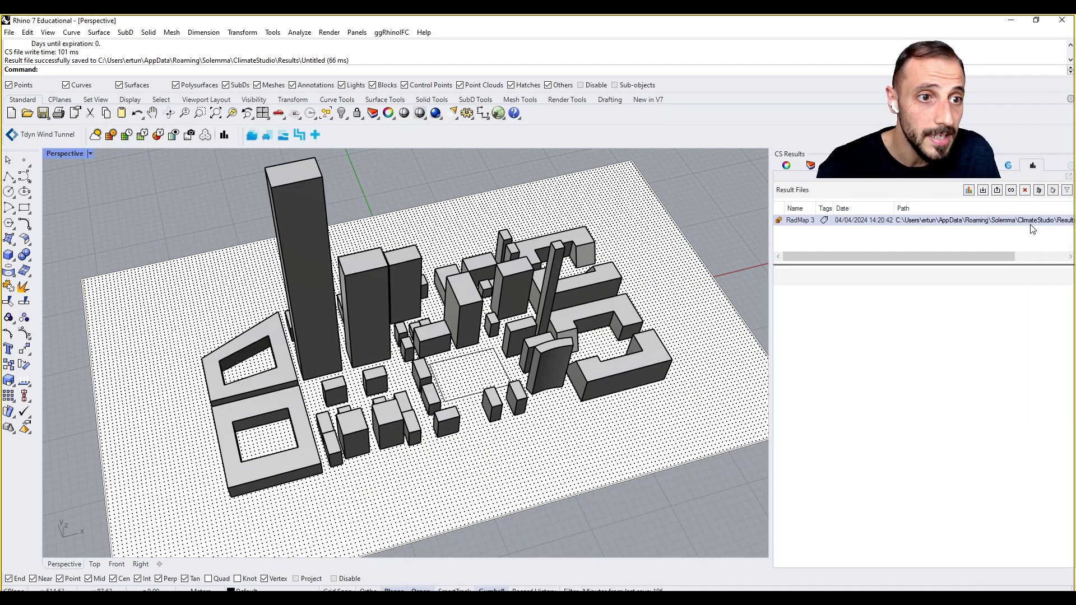
# Reload RadMap 3 onto the model, orbit around it, and return to the Radiation Map workflow.
pyautogui.moveTo(987, 258); pyautogui.dragTo(1052, 255)
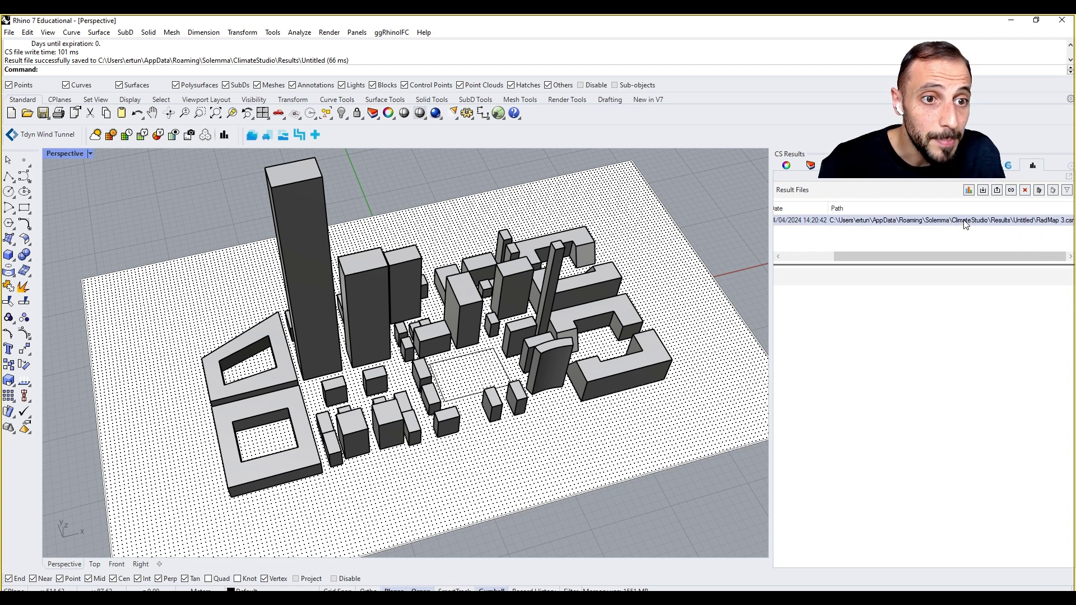
pyautogui.click(892, 224)
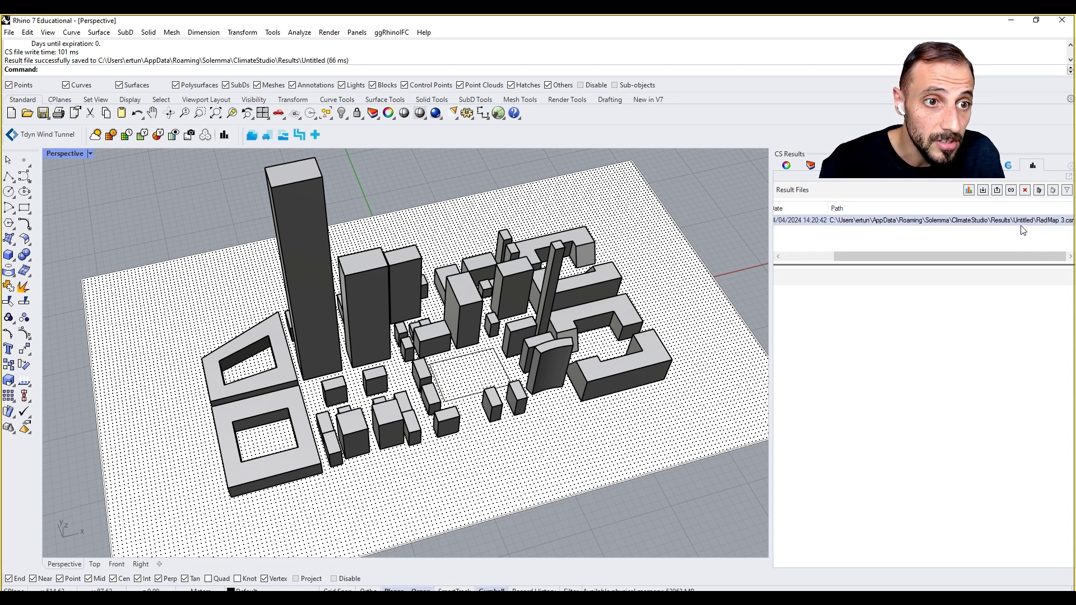
pyautogui.moveTo(1038, 257); pyautogui.dragTo(892, 255)
pyautogui.moveTo(674, 269); pyautogui.dragTo(650, 266, button='right')
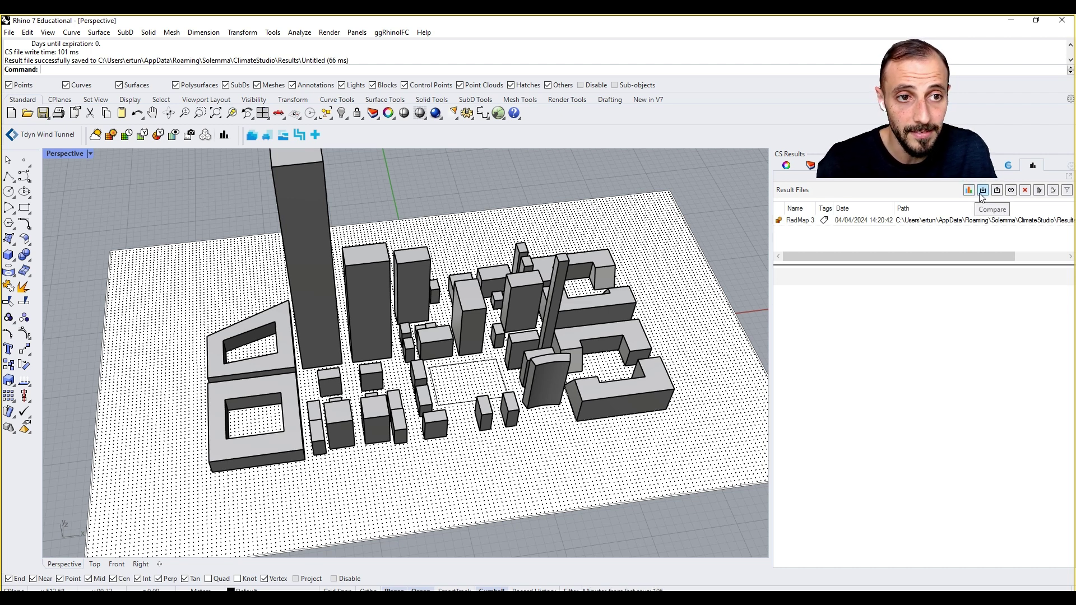
pyautogui.click(997, 194)
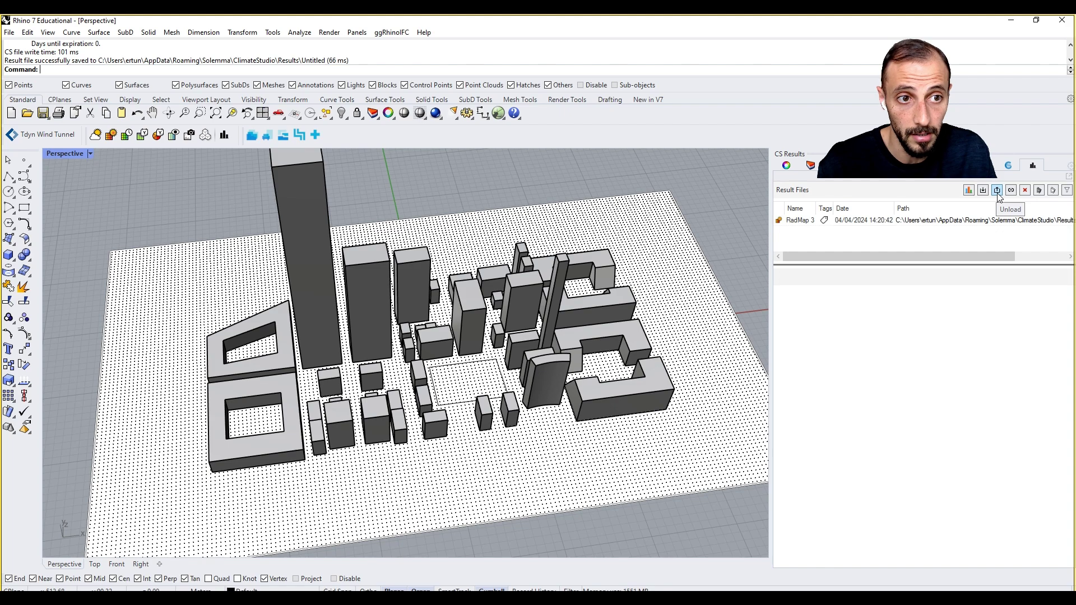
pyautogui.moveTo(504, 340); pyautogui.dragTo(679, 292, button='right')
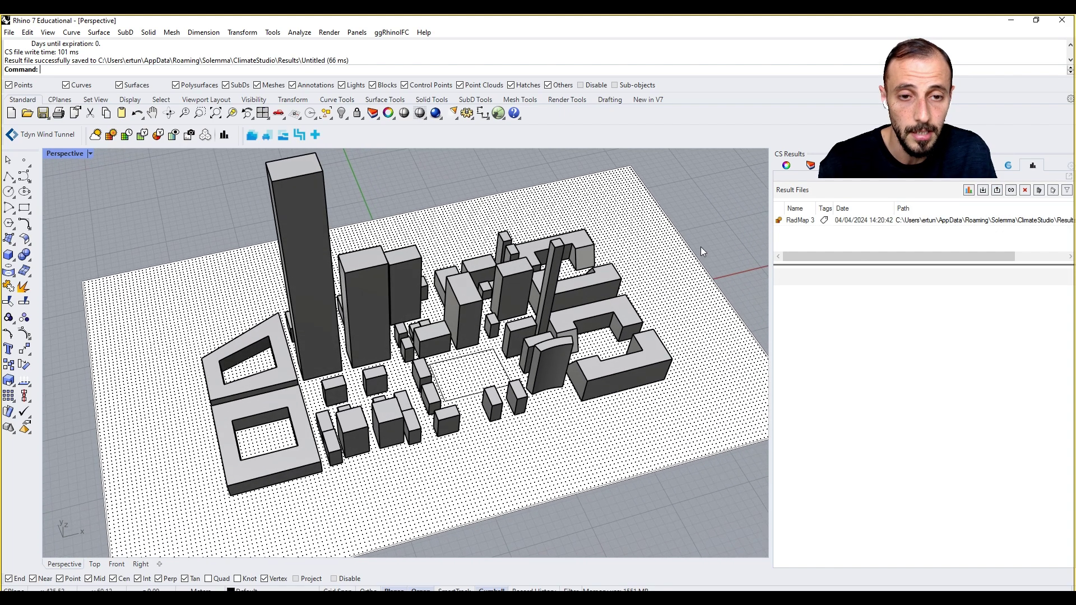
pyautogui.click(1012, 170)
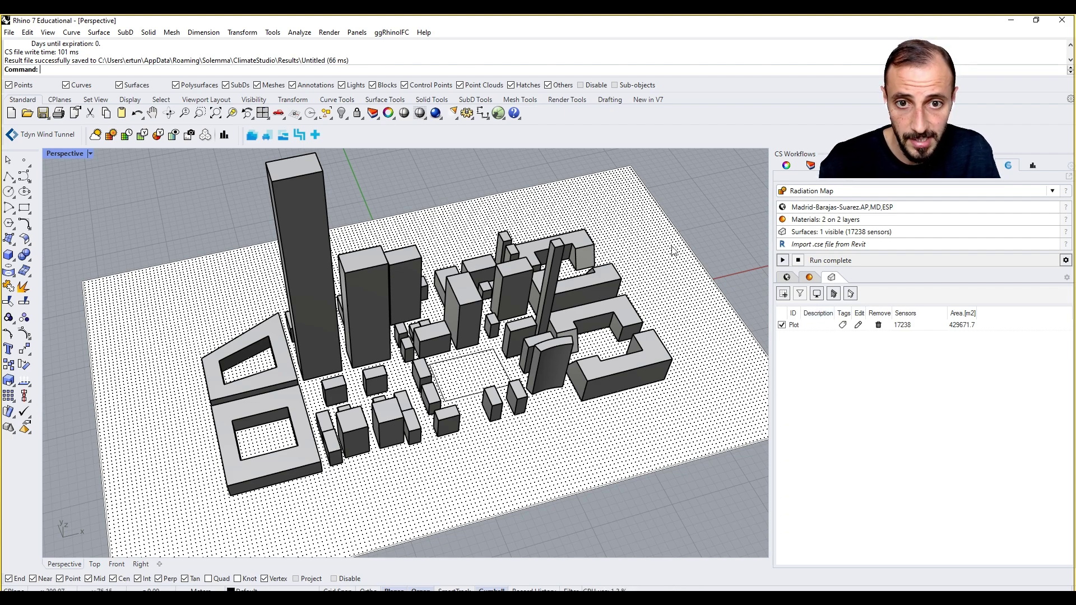
# Select the trapezoid building, the courtyard building and the tall tower together.
pyautogui.moveTo(673, 248); pyautogui.dragTo(664, 243, button='right')
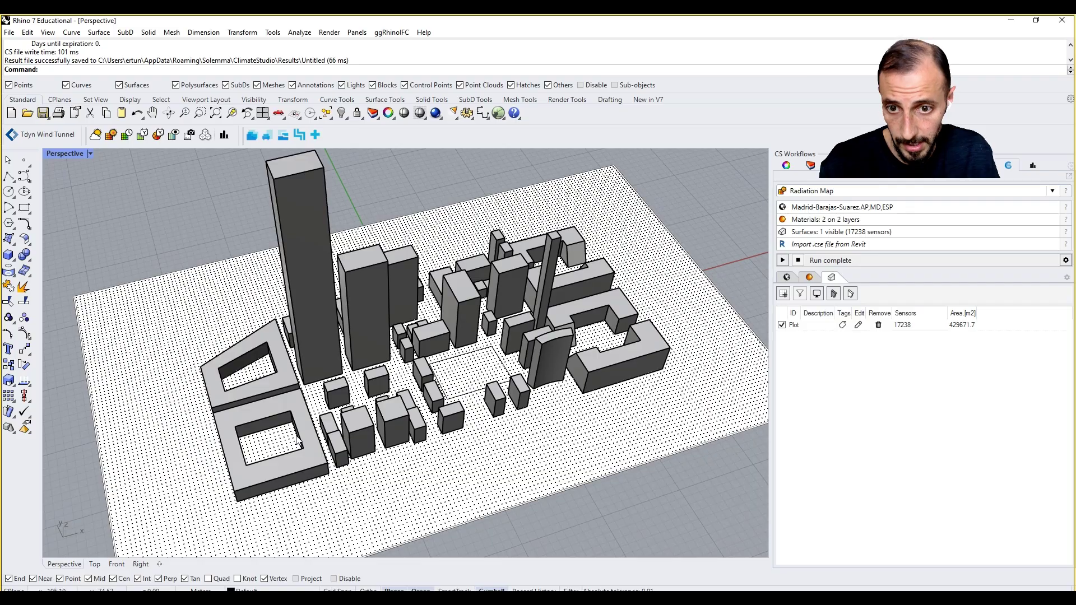
pyautogui.moveTo(302, 396); pyautogui.dragTo(292, 386, button='right')
pyautogui.click(291, 385)
pyautogui.keyDown('shift'); pyautogui.click(303, 420); pyautogui.keyUp('shift')
pyautogui.keyDown('shift'); pyautogui.click(306, 339); pyautogui.keyUp('shift')
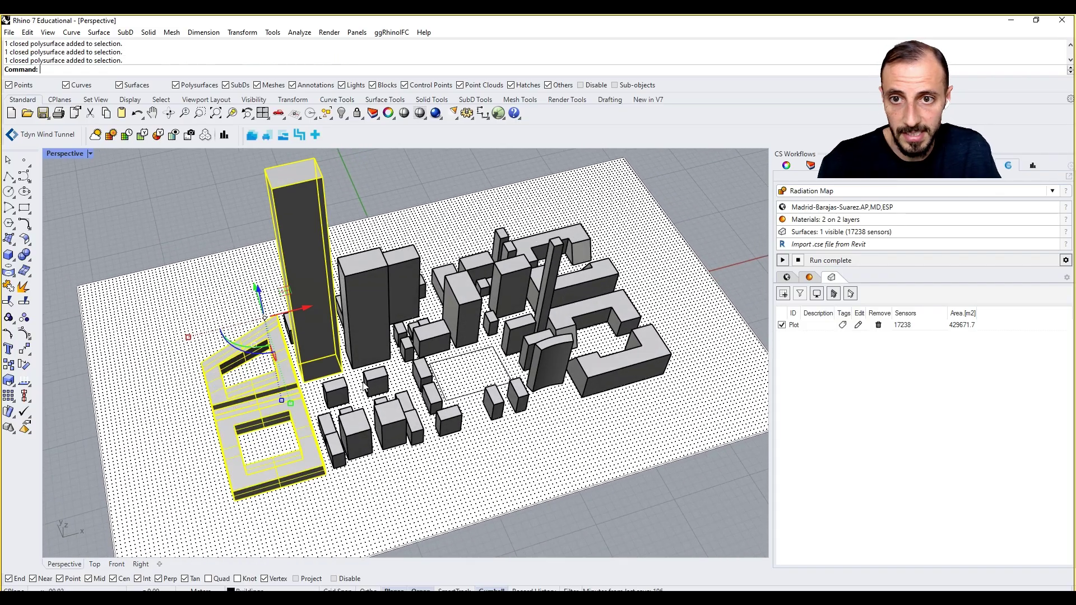
pyautogui.moveTo(363, 388); pyautogui.dragTo(371, 358, button='right')
pyautogui.click(9, 32)
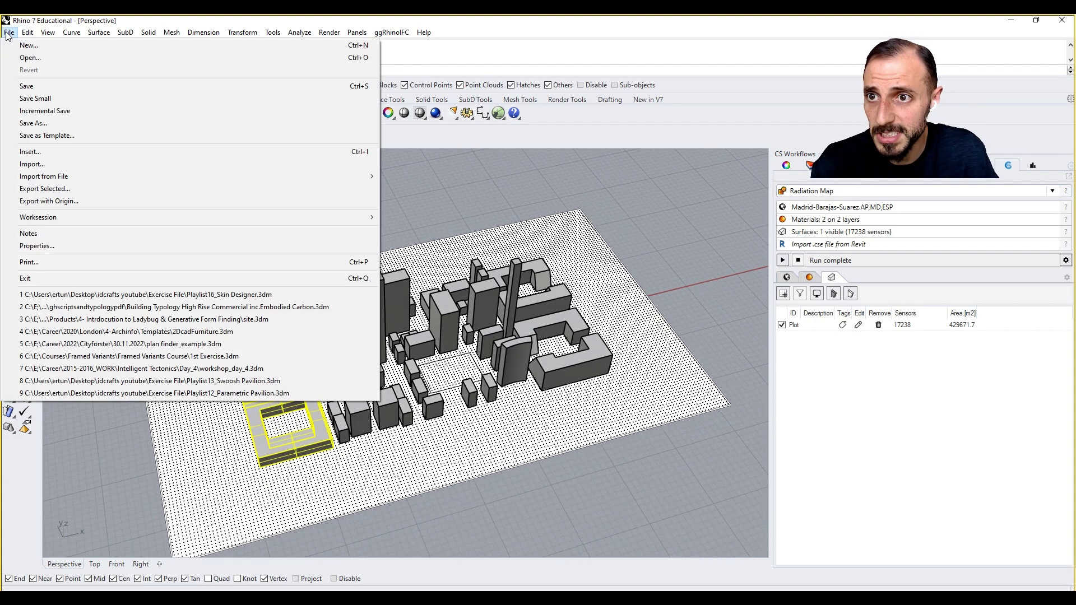
# Save the model as 'Playlist18_Introduction to Climate Studio.3dm' in Desktop > idcrafts youtube > Exercise File.
pyautogui.click(33, 123)
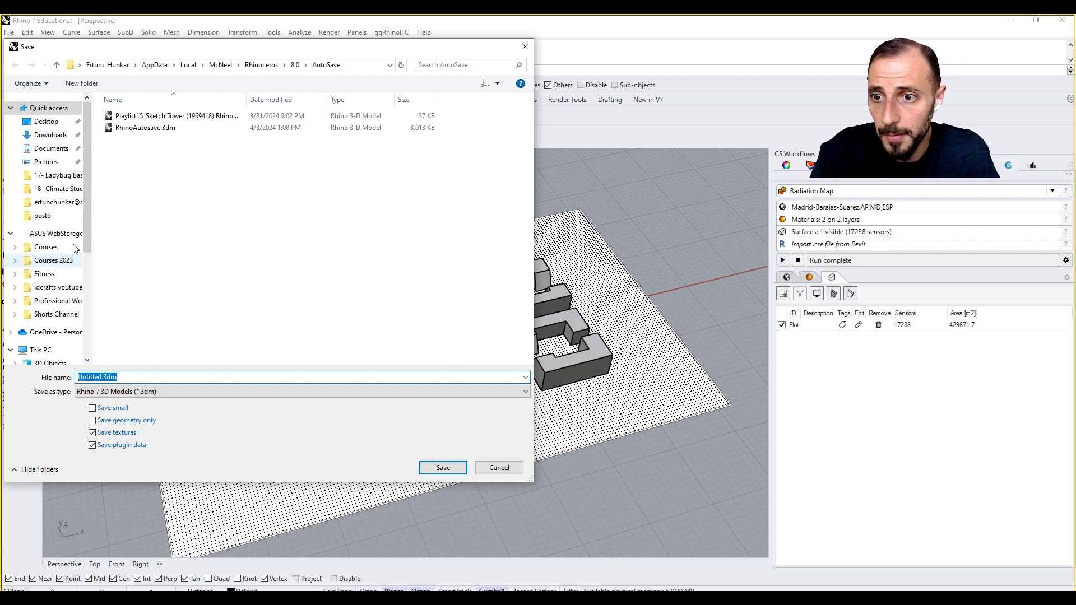
pyautogui.click(46, 121)
pyautogui.doubleClick(324, 148)
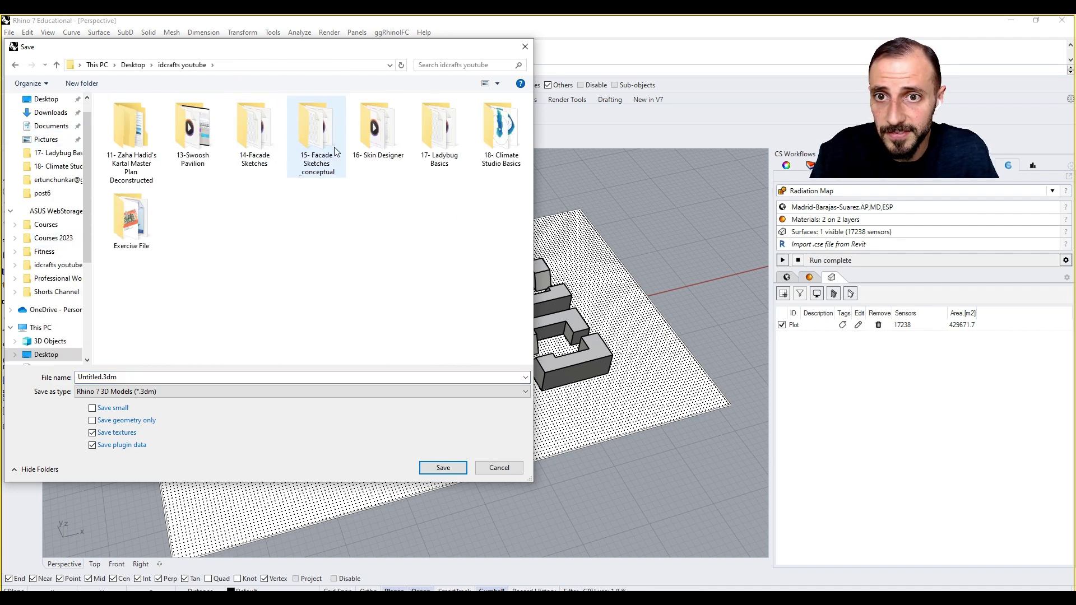
pyautogui.click(492, 159)
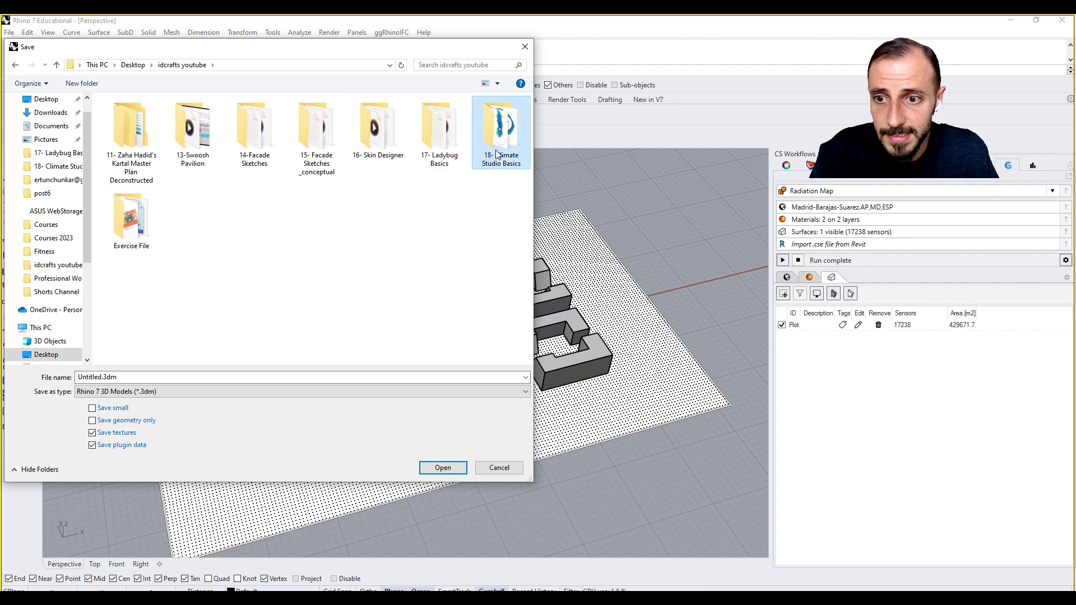
pyautogui.doubleClick(130, 221)
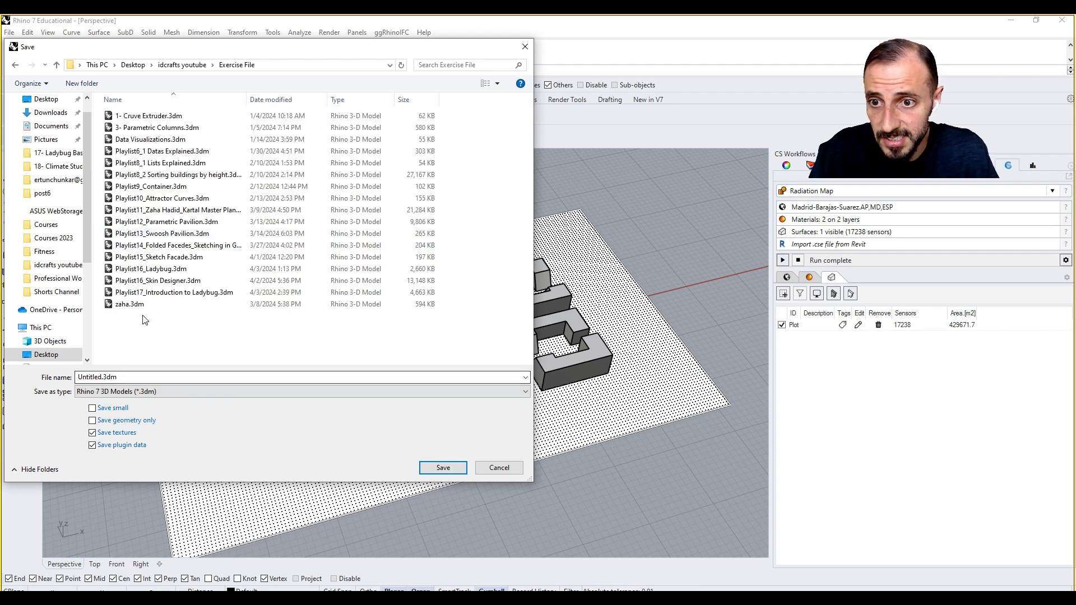
pyautogui.click(168, 292)
pyautogui.click(105, 377)
pyautogui.write('8')
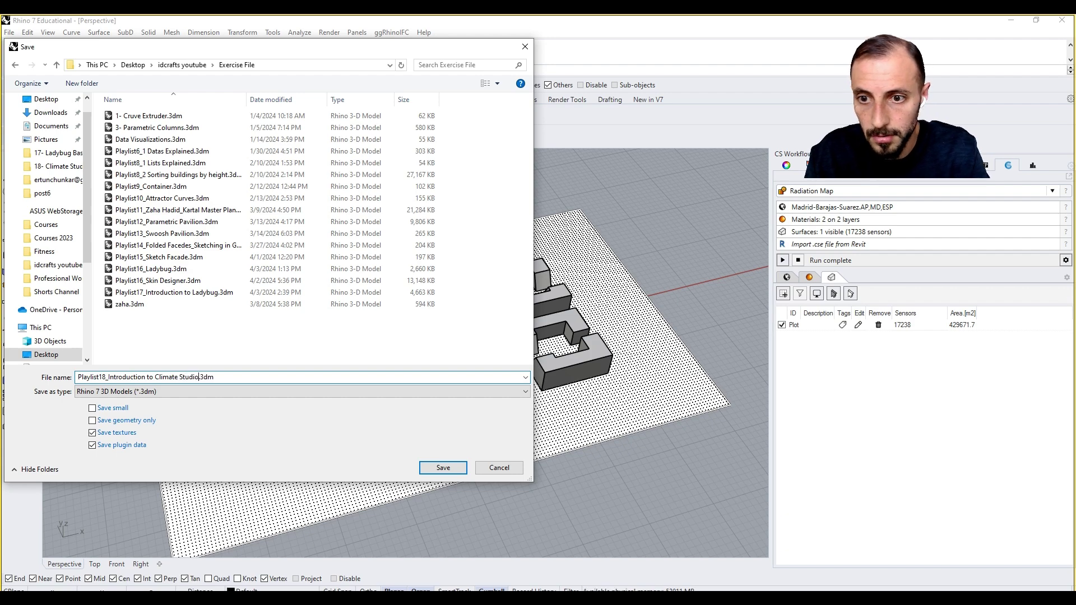
pyautogui.press('Return')
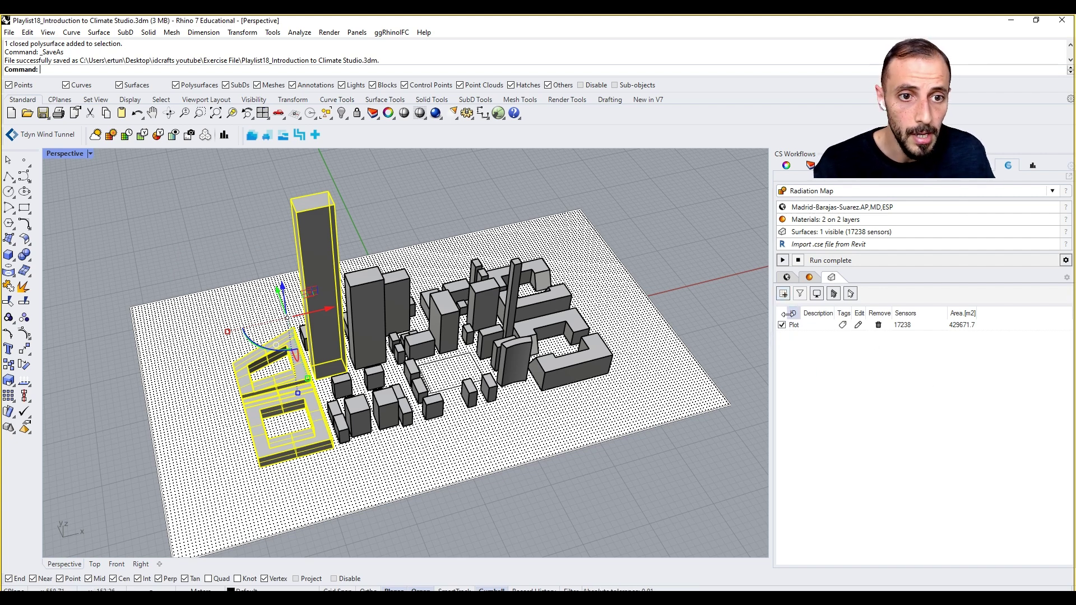
# Add the buildings as radiation surfaces '3 buildings' with sensor spacing 5 and Box UV mapping.
pyautogui.click(784, 293)
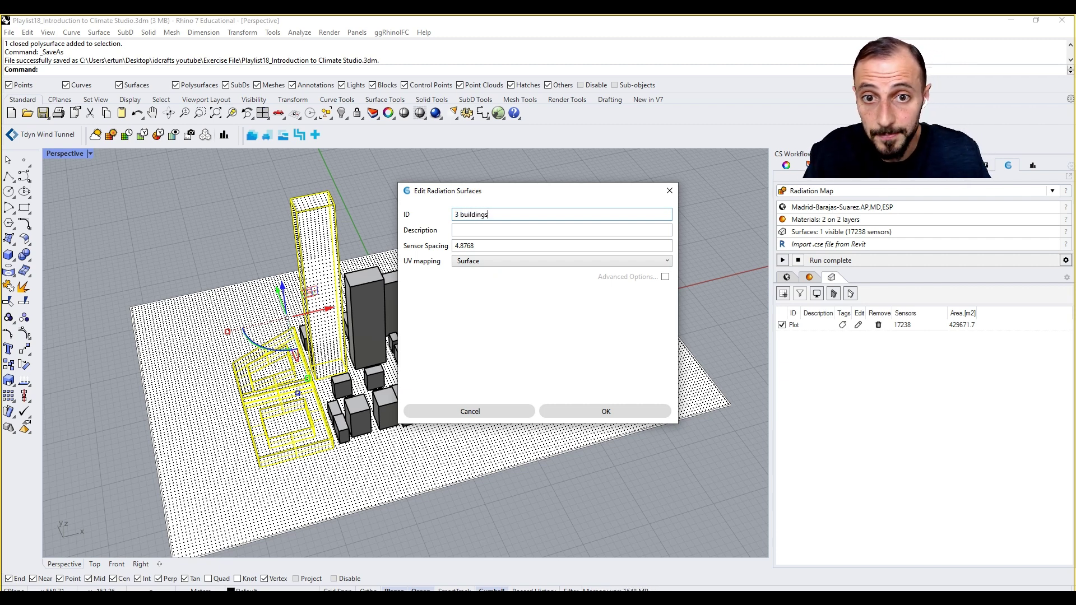
pyautogui.click(483, 245)
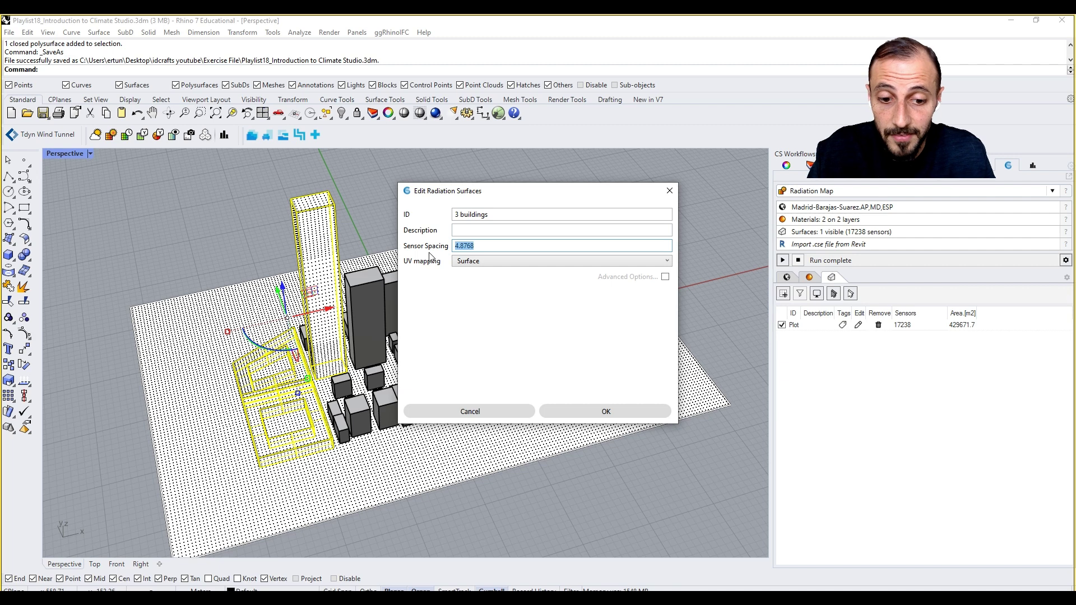
pyautogui.press('Tab')
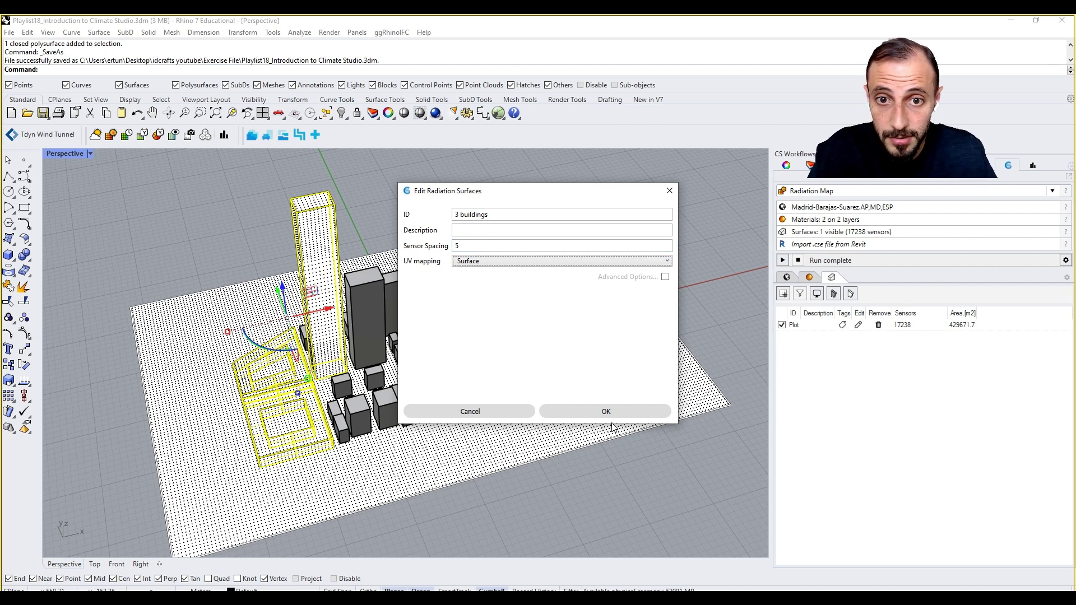
pyautogui.click(636, 261)
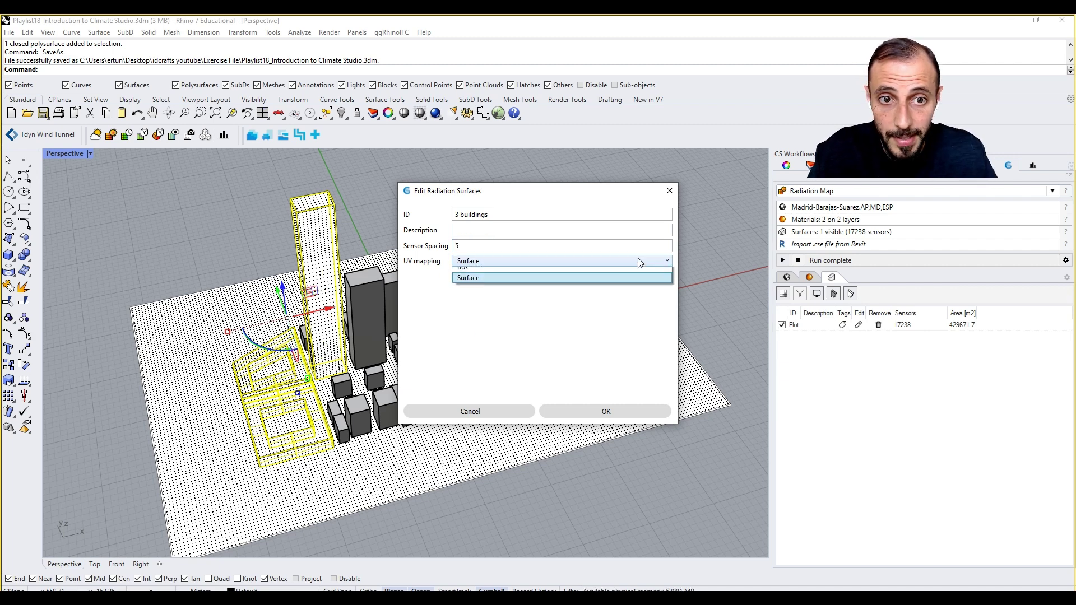
pyautogui.click(583, 274)
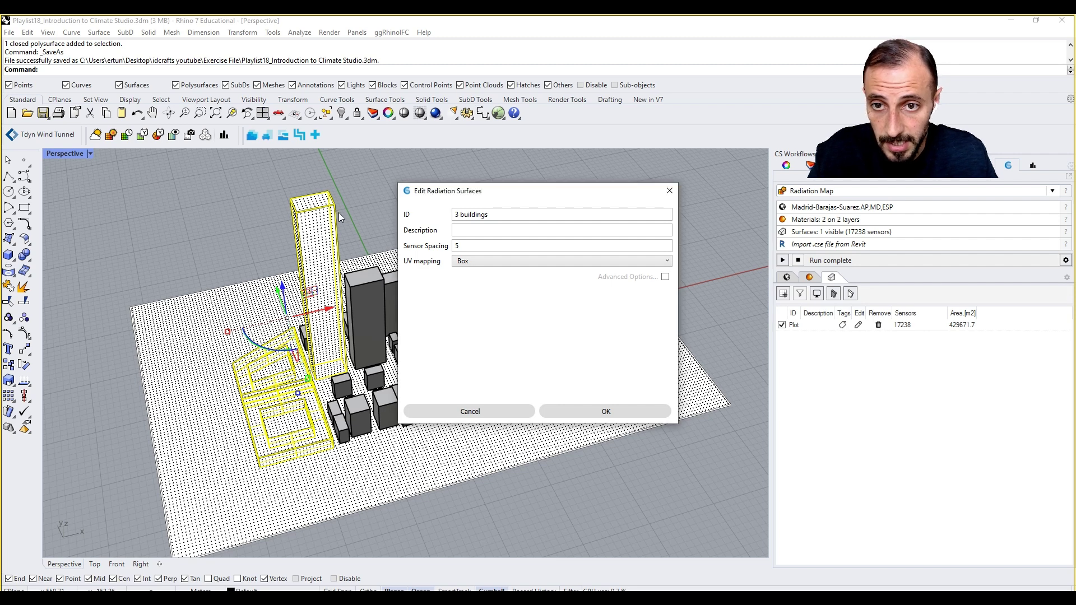
pyautogui.click(523, 262)
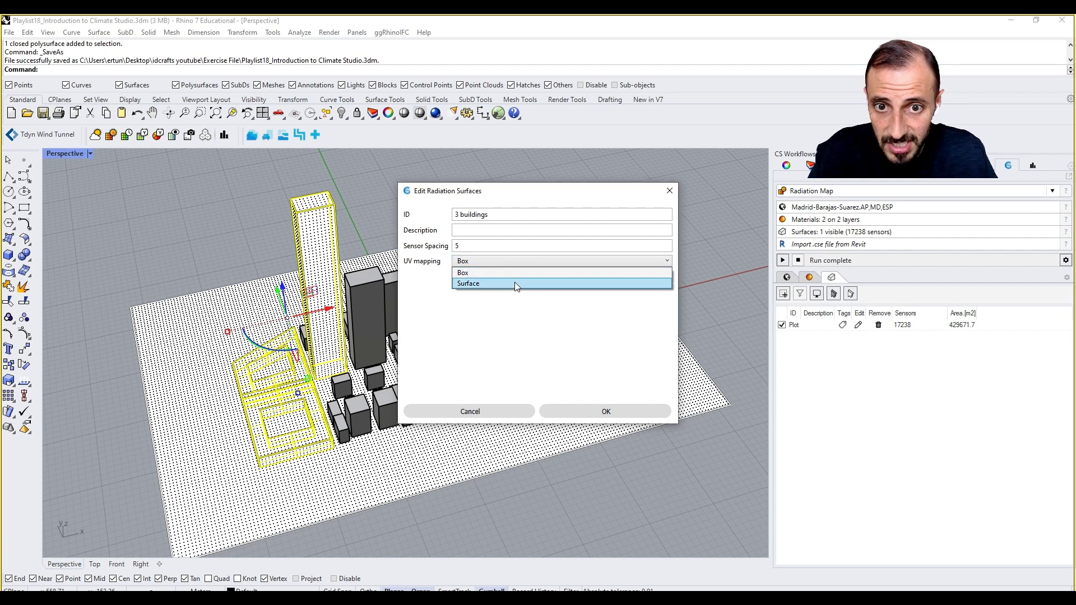
pyautogui.click(515, 281)
pyautogui.click(526, 263)
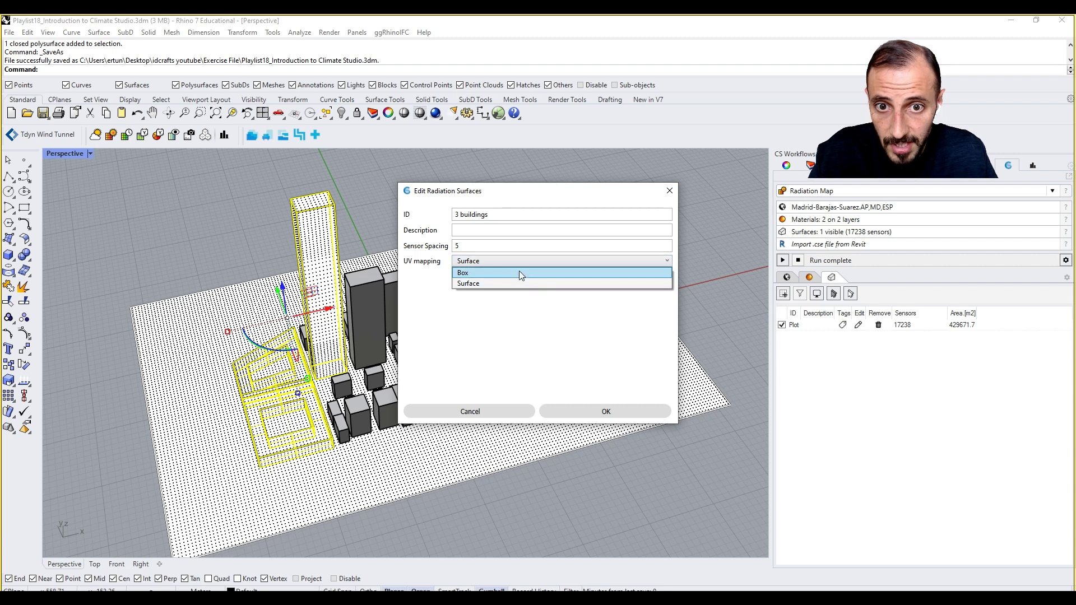
pyautogui.click(519, 273)
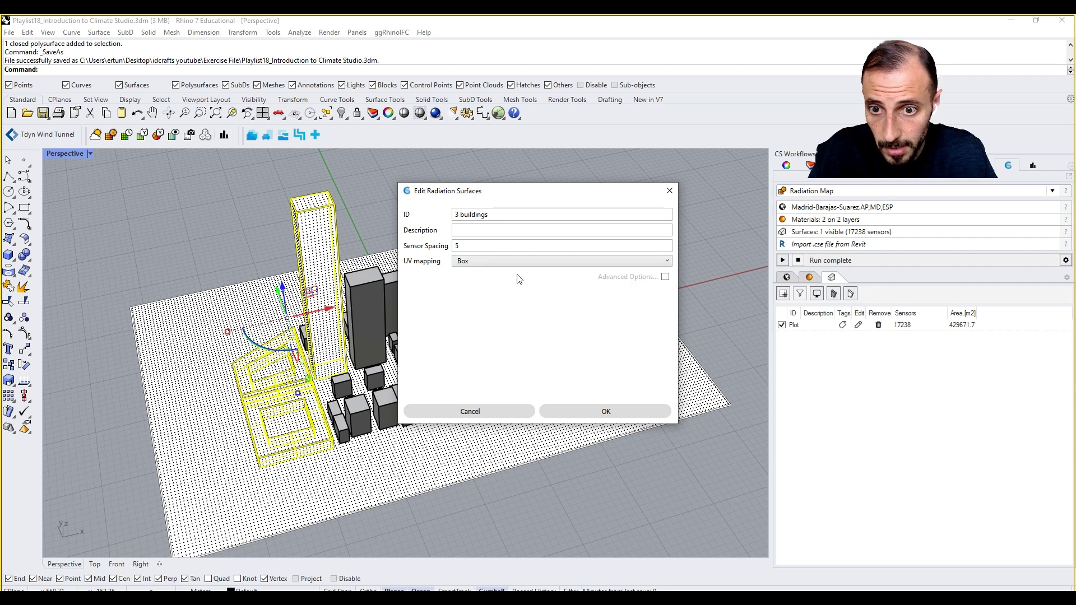
pyautogui.click(600, 412)
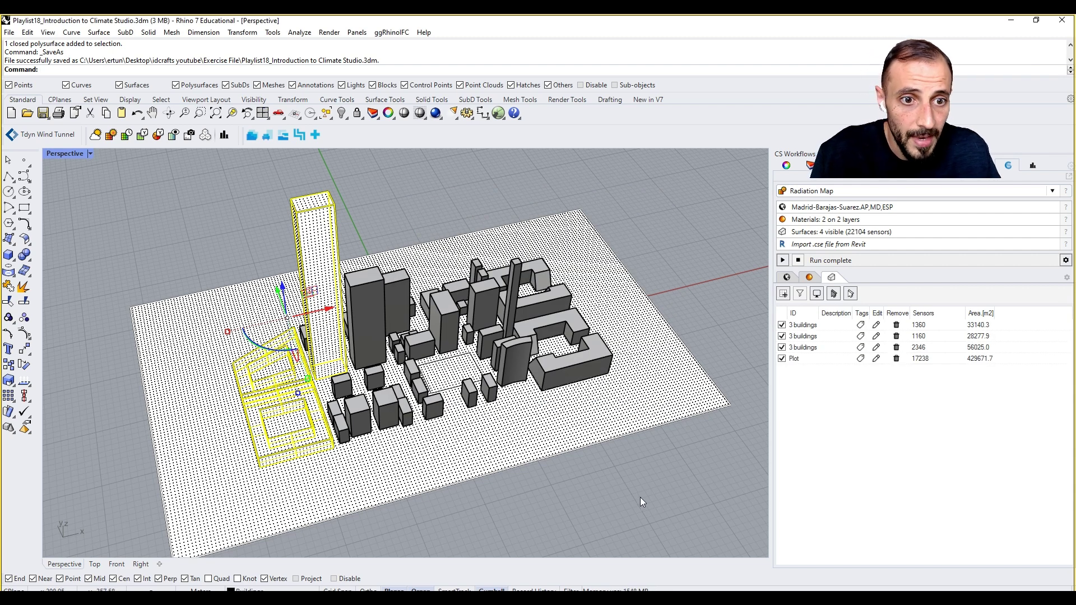
# Deselect the buildings, exclude the Plot surface, and run the radiation simulation as RadMap 4.
pyautogui.moveTo(604, 490); pyautogui.dragTo(507, 479, button='right')
pyautogui.click(507, 478)
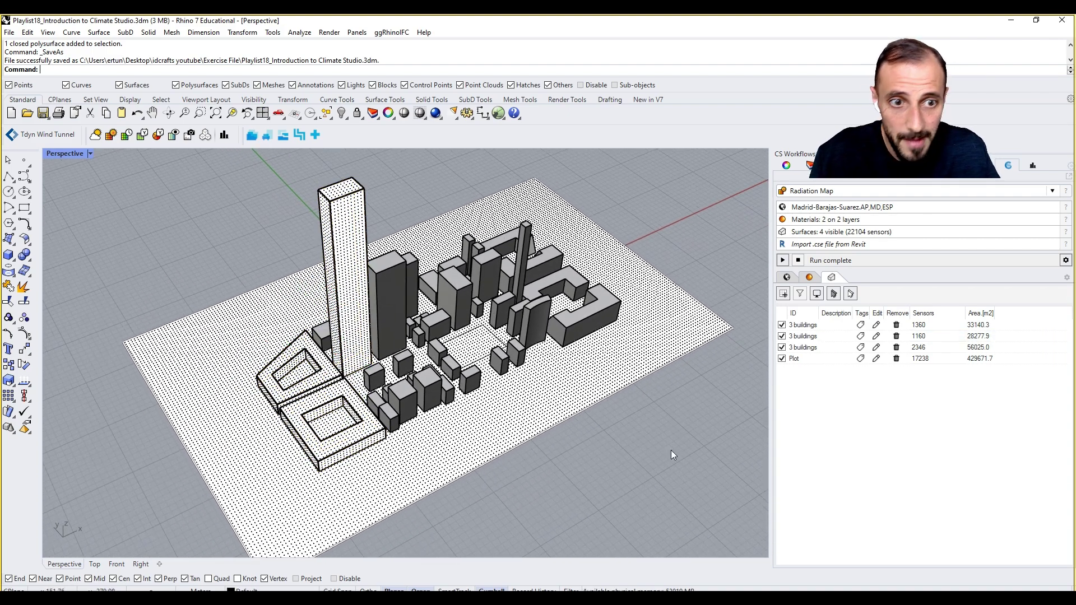
pyautogui.click(782, 359)
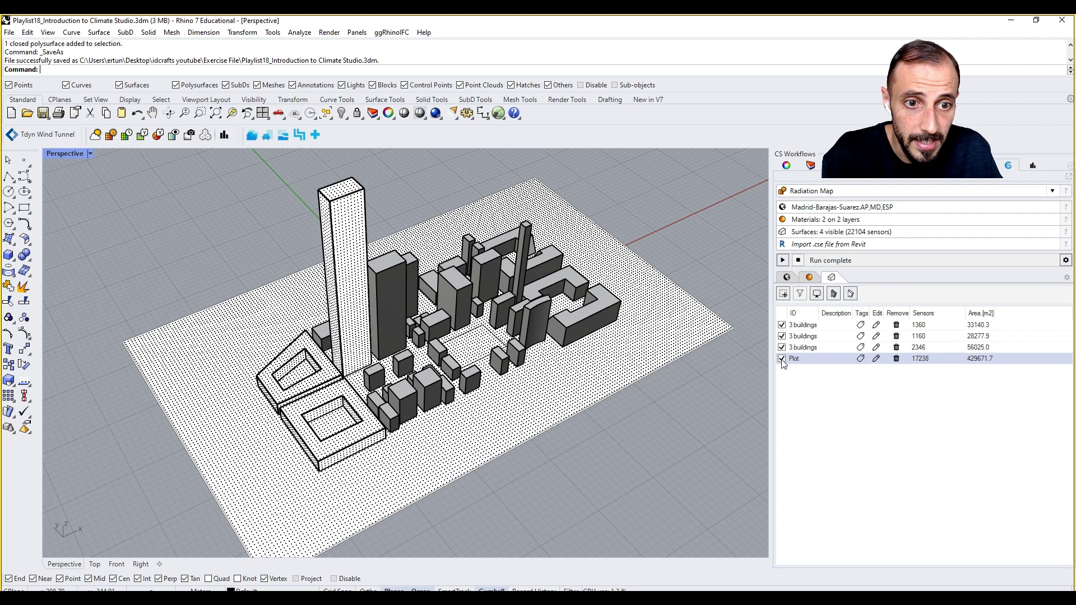
pyautogui.moveTo(695, 399); pyautogui.dragTo(612, 426, button='right')
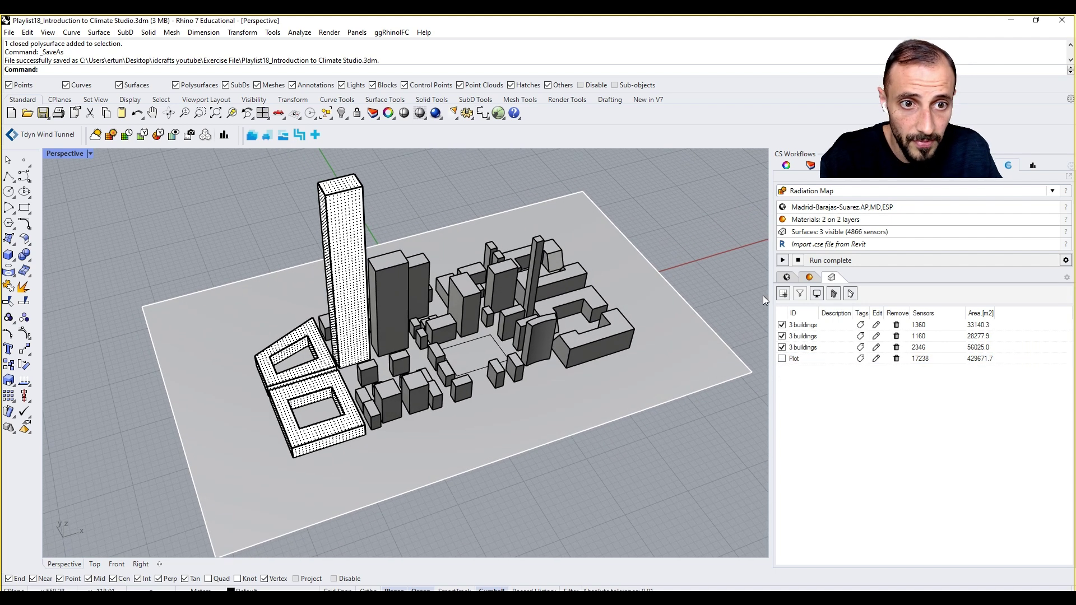
pyautogui.click(783, 261)
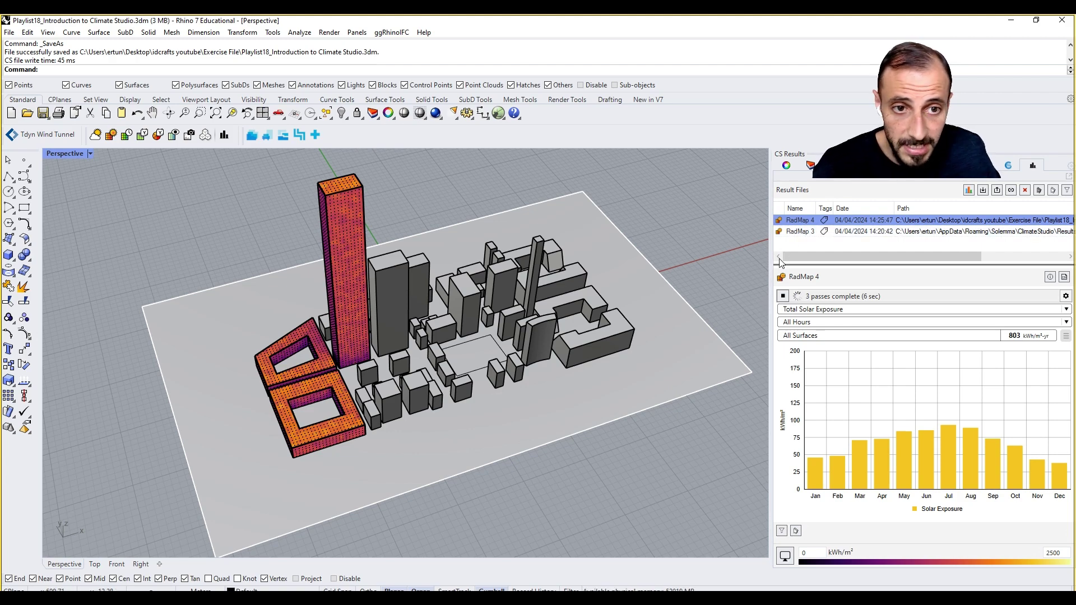
pyautogui.click(795, 232)
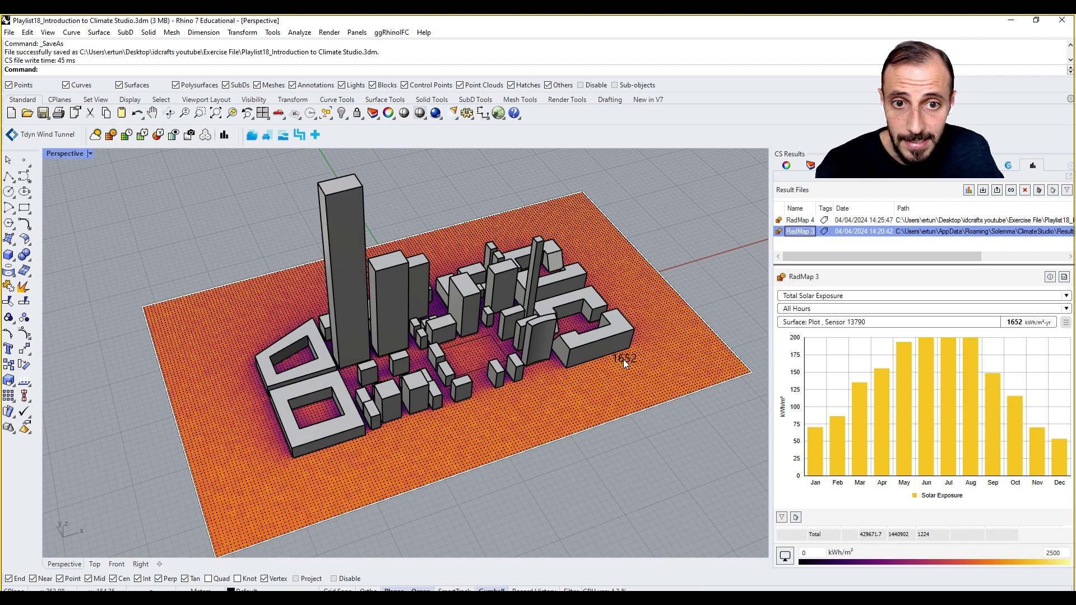
pyautogui.click(798, 220)
pyautogui.moveTo(361, 463); pyautogui.dragTo(274, 252, button='right')
pyautogui.scroll(2, 277, 244)
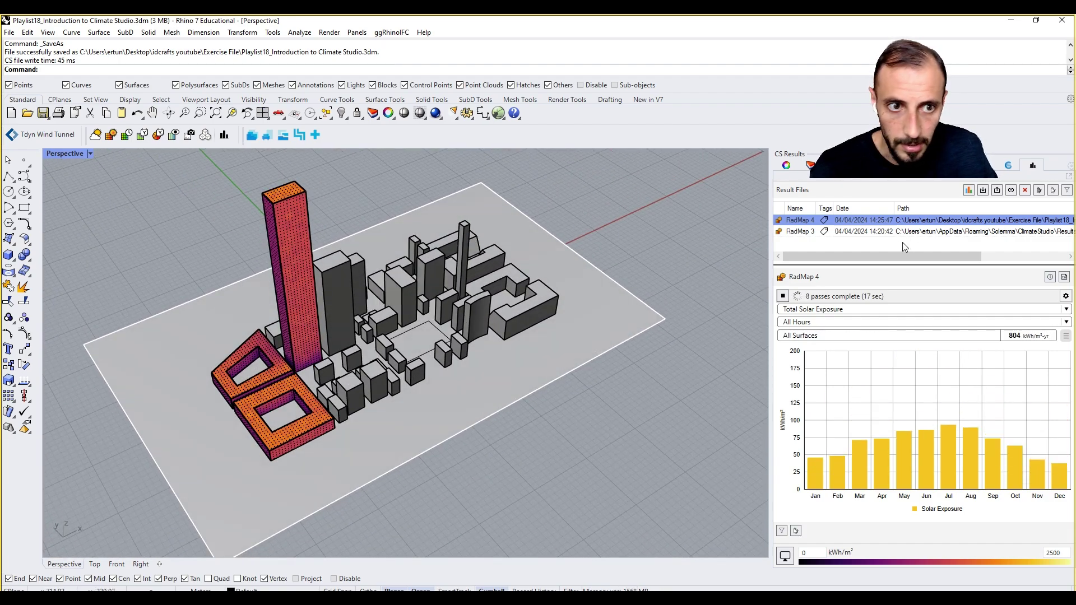
pyautogui.moveTo(910, 254); pyautogui.dragTo(1011, 261)
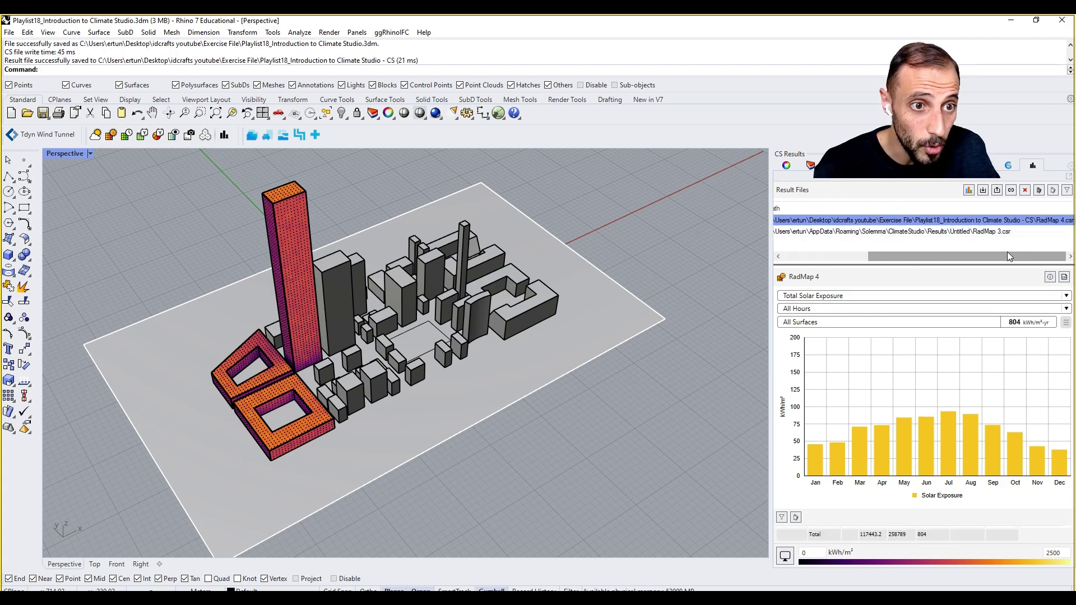
pyautogui.moveTo(1007, 256); pyautogui.dragTo(922, 256)
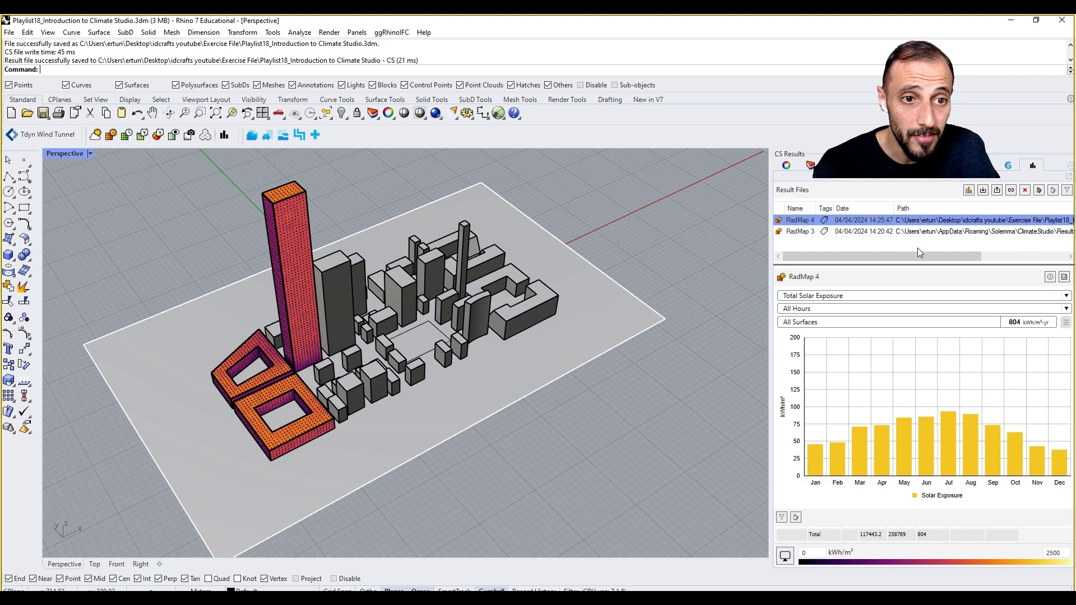
pyautogui.moveTo(309, 599)
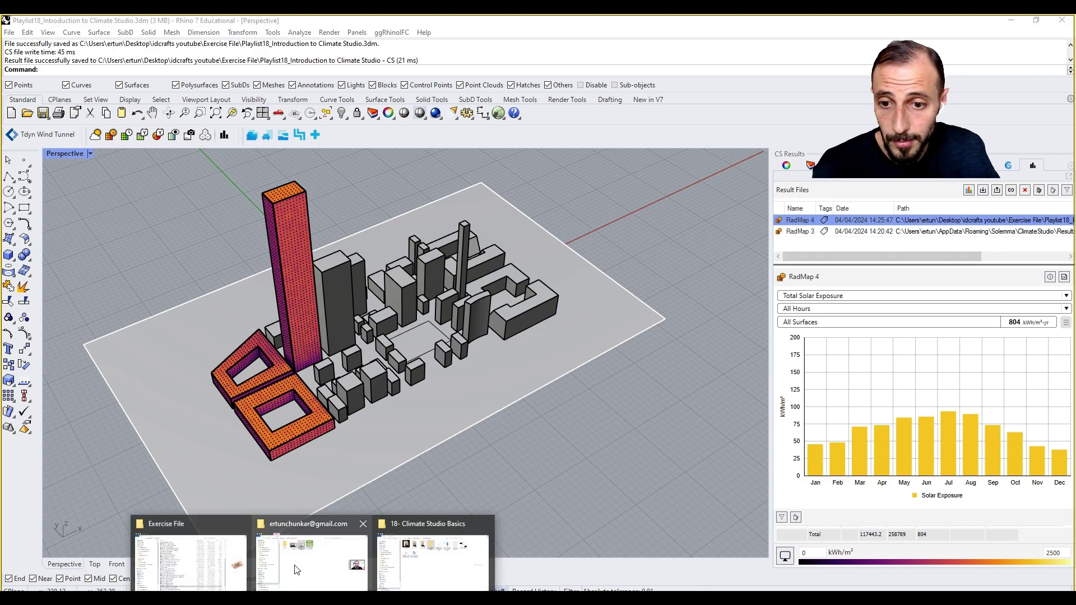
# Open the 'Playlist18_Introduction to Climate Studio - CS' folder in Explorer to find RadMap 4.csr.
pyautogui.click(203, 559)
pyautogui.scroll(8, 499, 307)
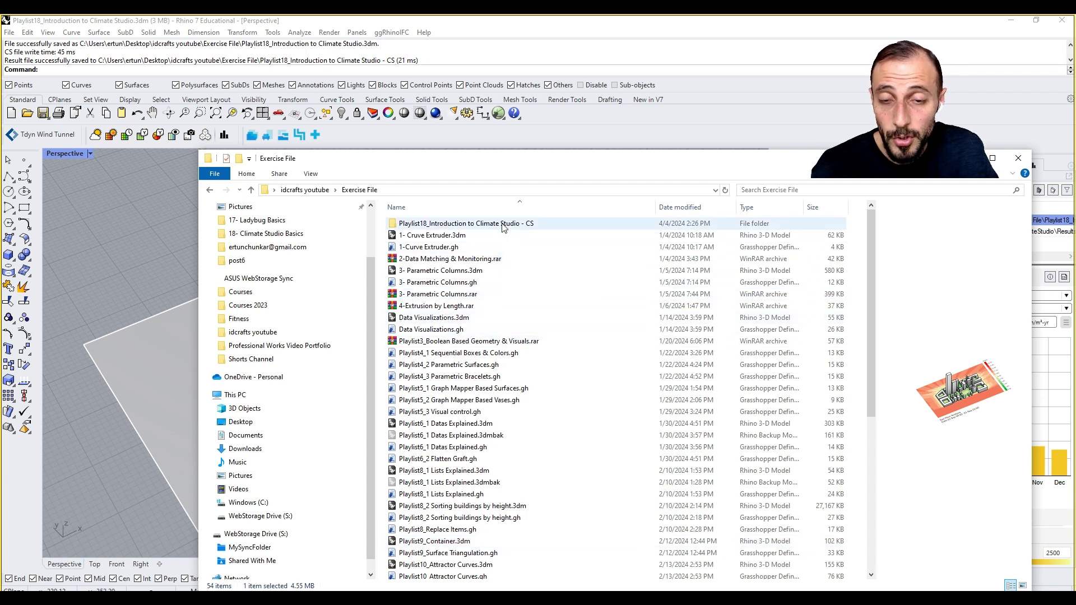
pyautogui.doubleClick(453, 224)
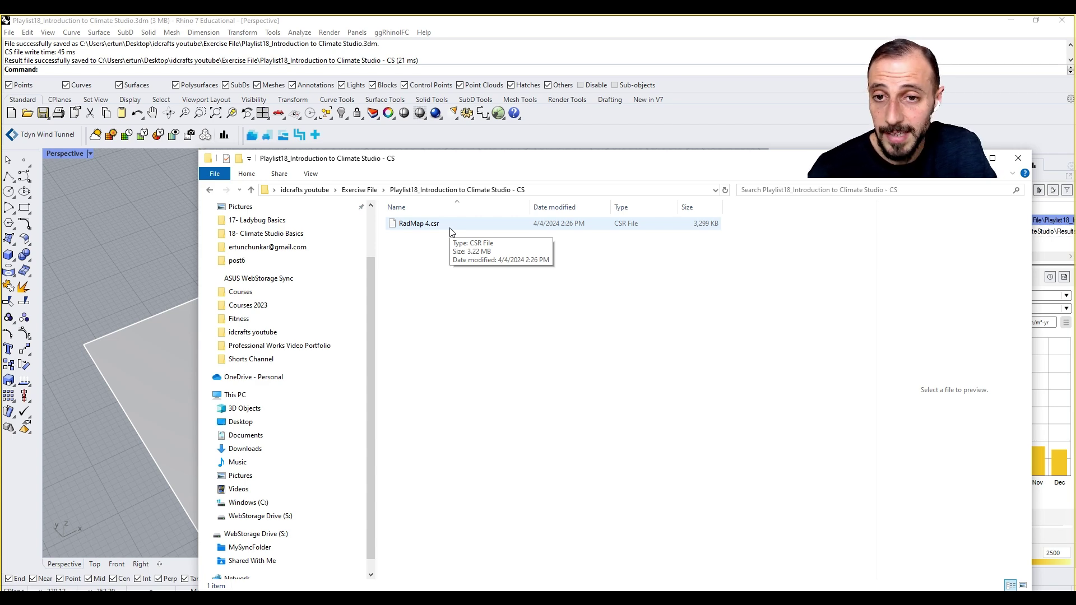
# Back in Rhino, start exporting the RadMap 4 monthly chart as a bitmap.
pyautogui.click(150, 248)
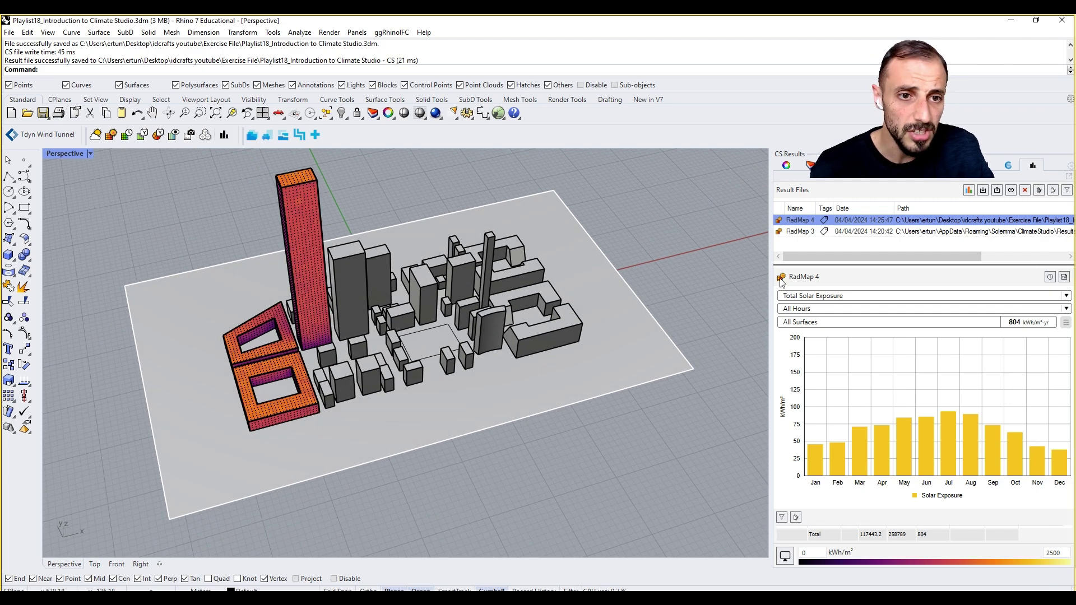
pyautogui.moveTo(673, 293); pyautogui.dragTo(316, 220, button='right')
pyautogui.moveTo(315, 220)
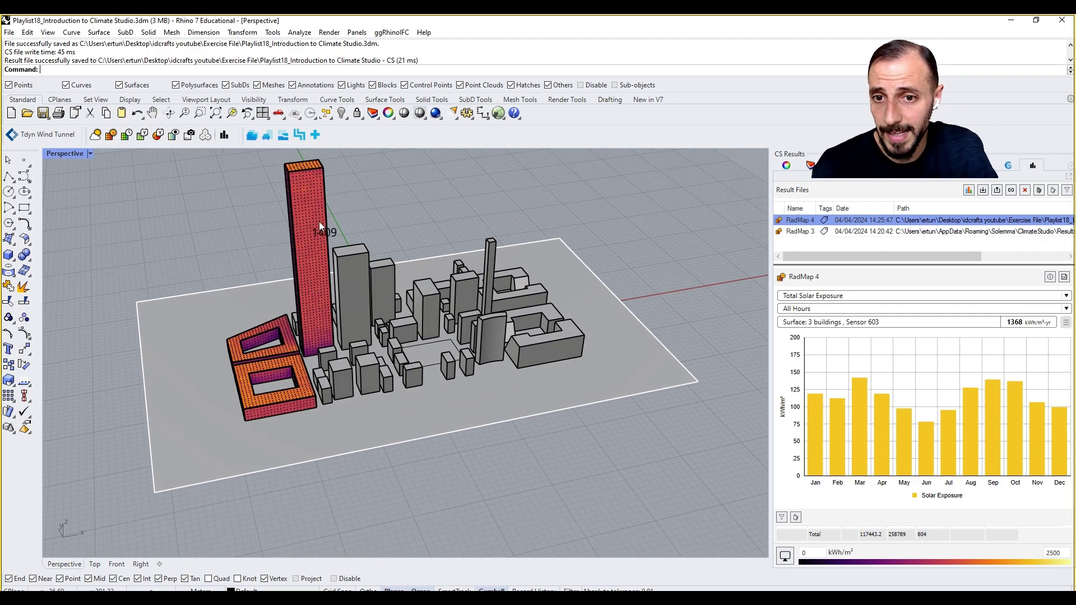
pyautogui.click(1066, 325)
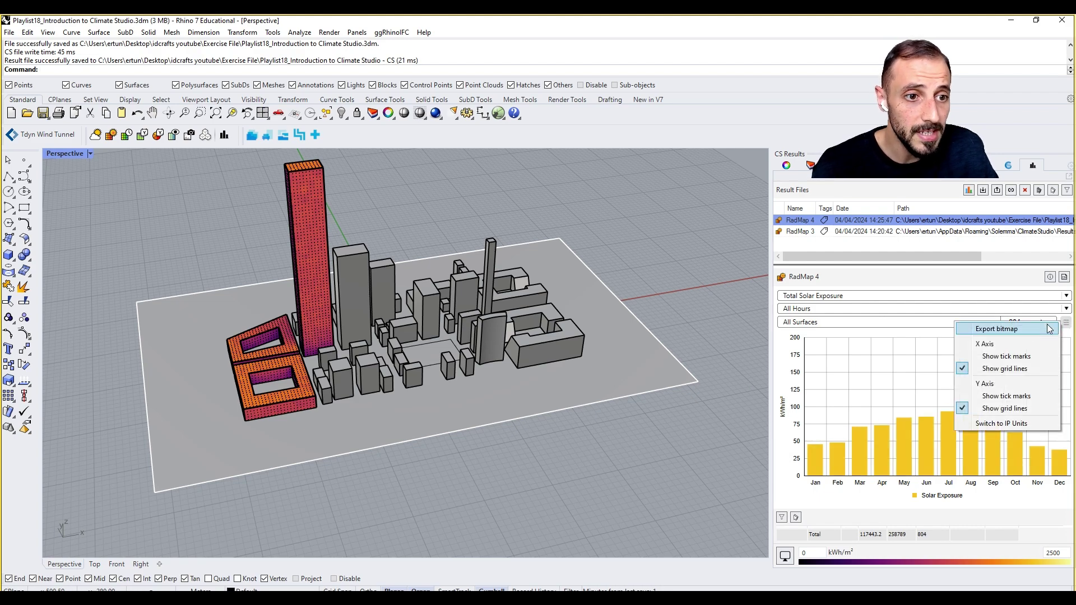
pyautogui.click(1016, 331)
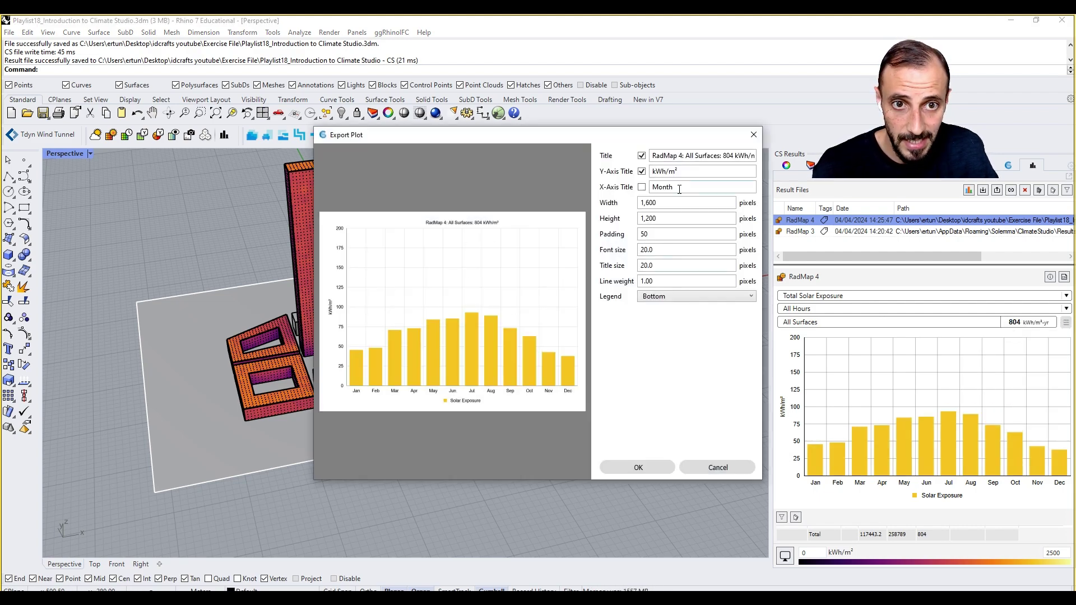
# Set the chart legend to Bottom and save the image in the 18- Climate Studio Basics folder.
pyautogui.click(672, 297)
pyautogui.click(668, 316)
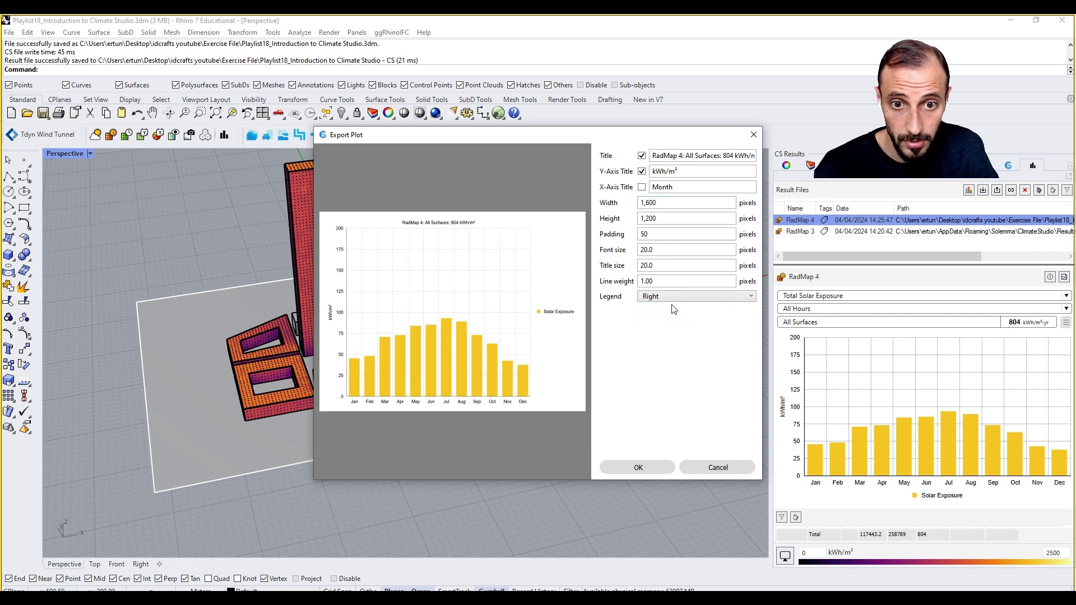
pyautogui.click(673, 299)
pyautogui.click(667, 329)
pyautogui.click(668, 297)
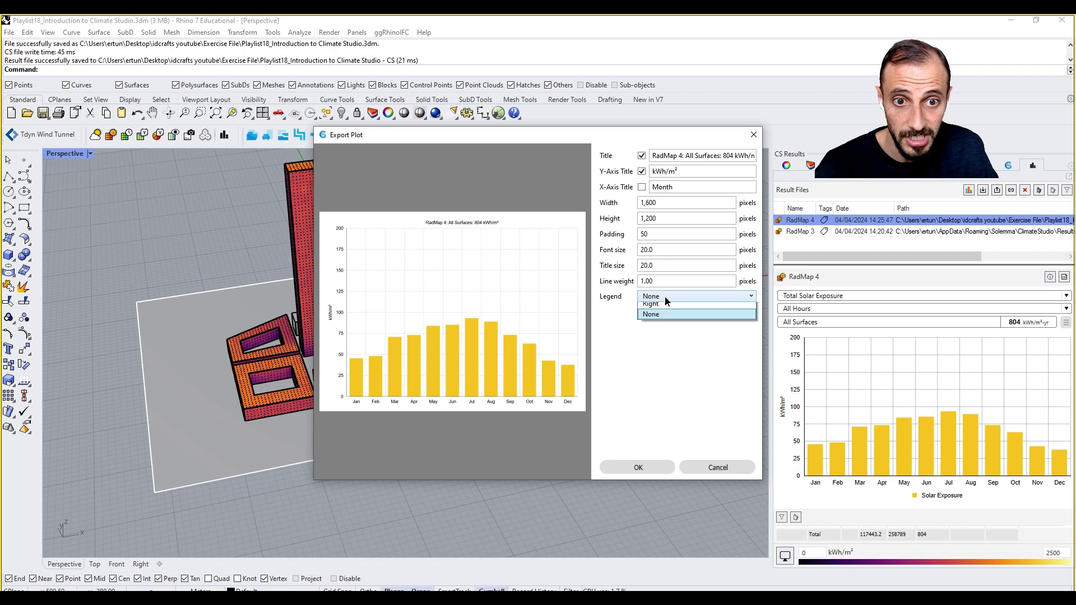
pyautogui.click(664, 308)
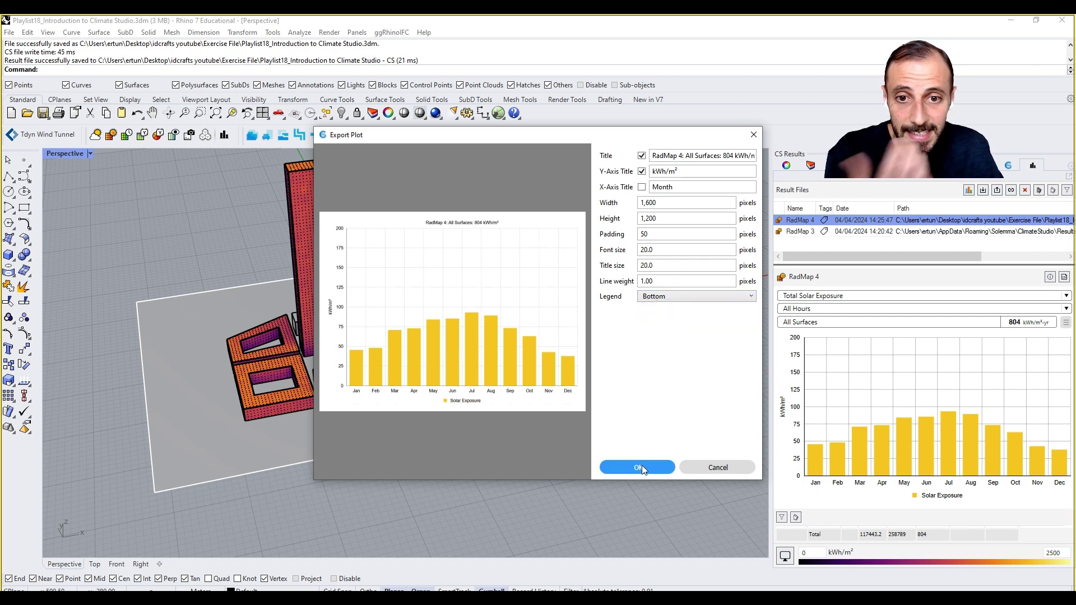
pyautogui.click(642, 466)
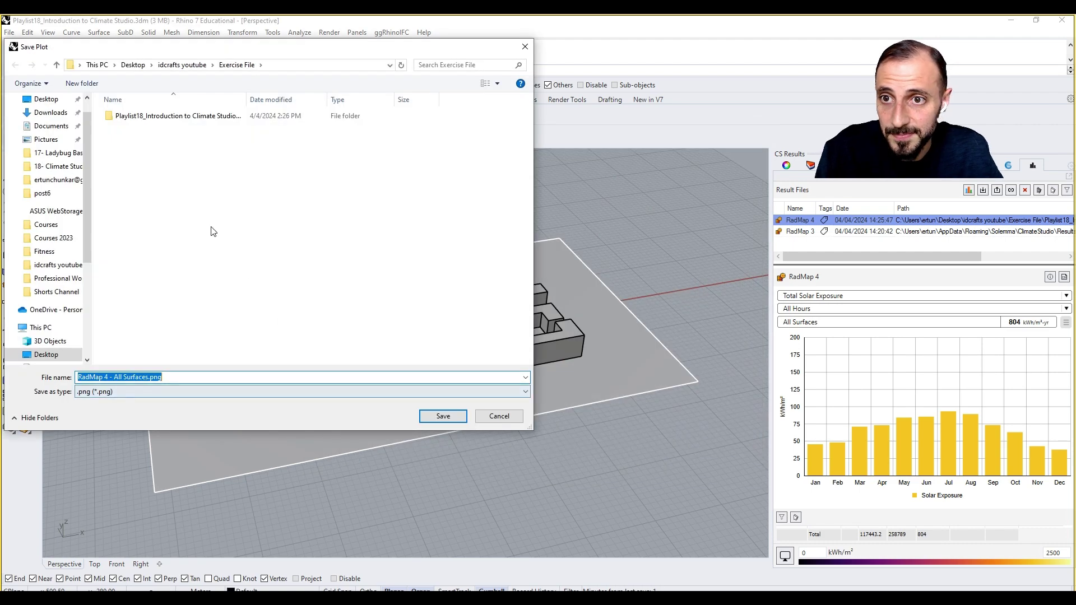
pyautogui.click(198, 65)
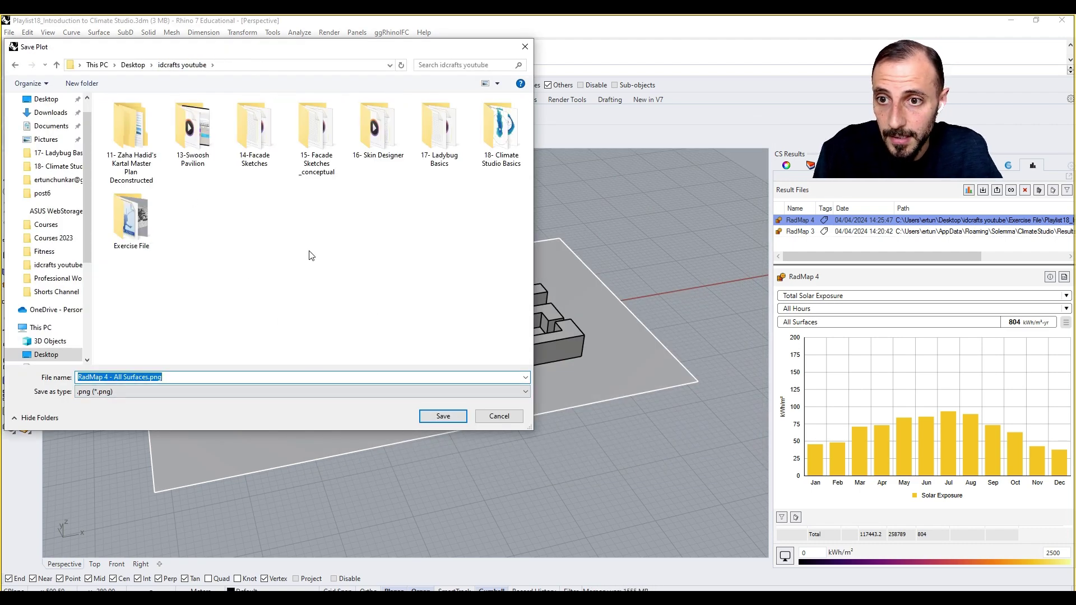
pyautogui.doubleClick(501, 129)
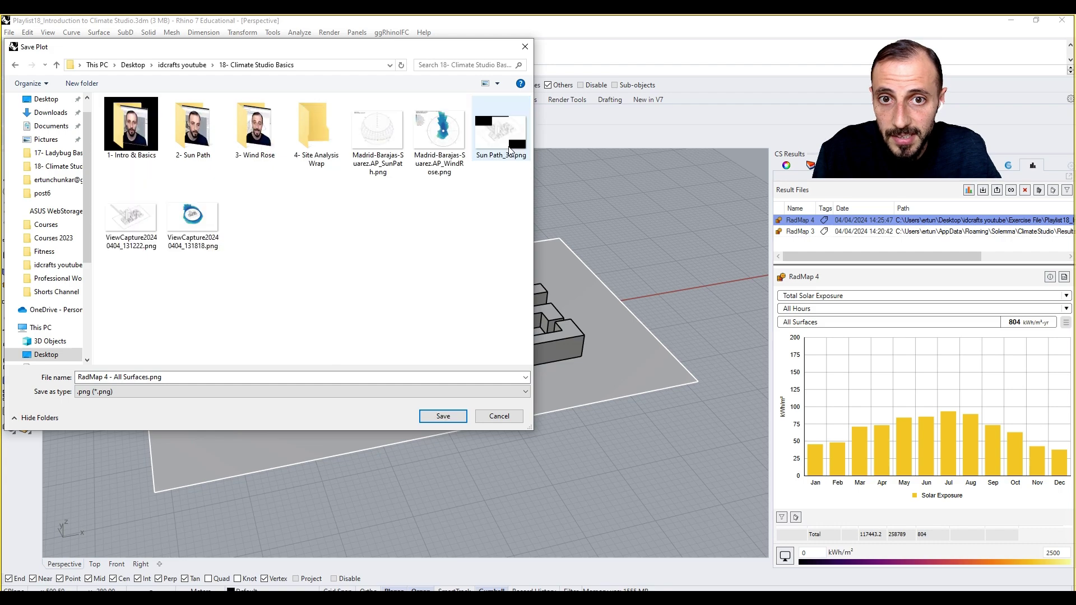
# Save the chart image, then toggle between the RadMap 3 and RadMap 4 results.
pyautogui.click(442, 416)
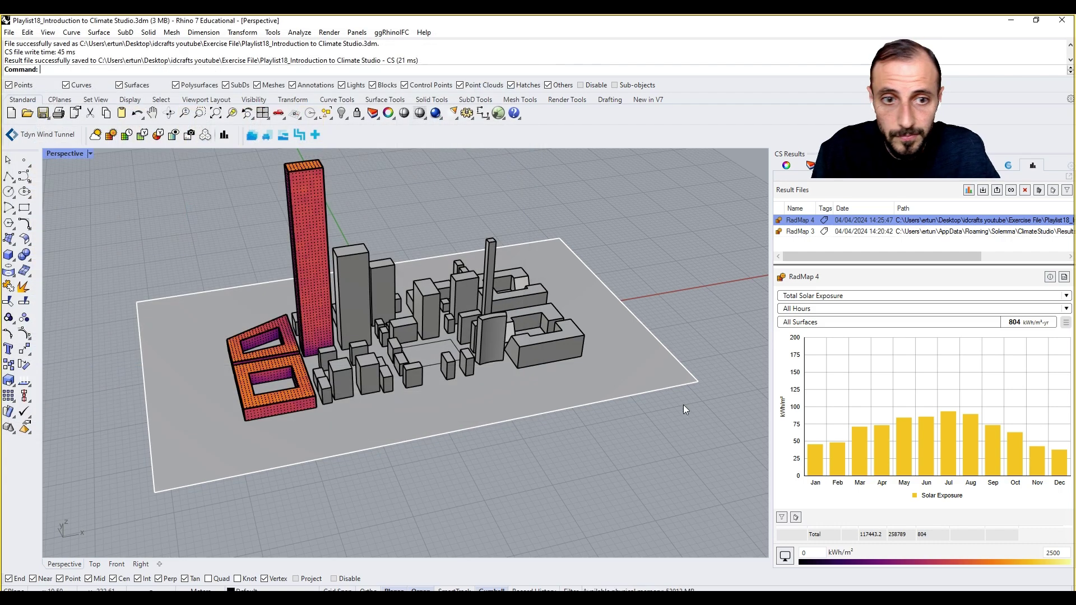
pyautogui.click(807, 232)
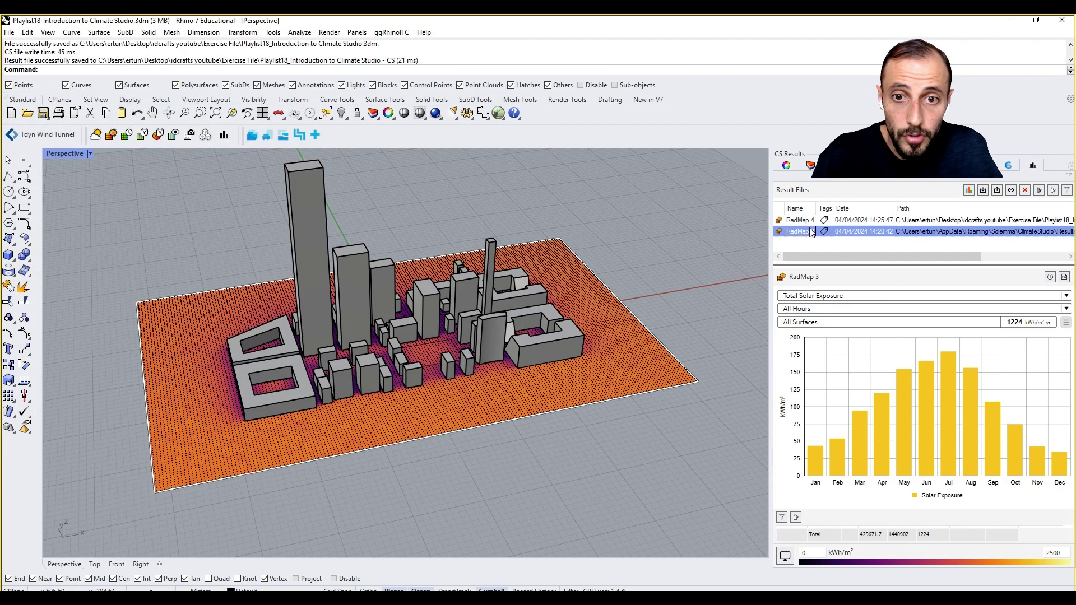
pyautogui.keyDown('ctrl'); pyautogui.click(804, 222); pyautogui.keyUp('ctrl')
pyautogui.moveTo(566, 392); pyautogui.dragTo(535, 454, button='right')
pyautogui.click(793, 232)
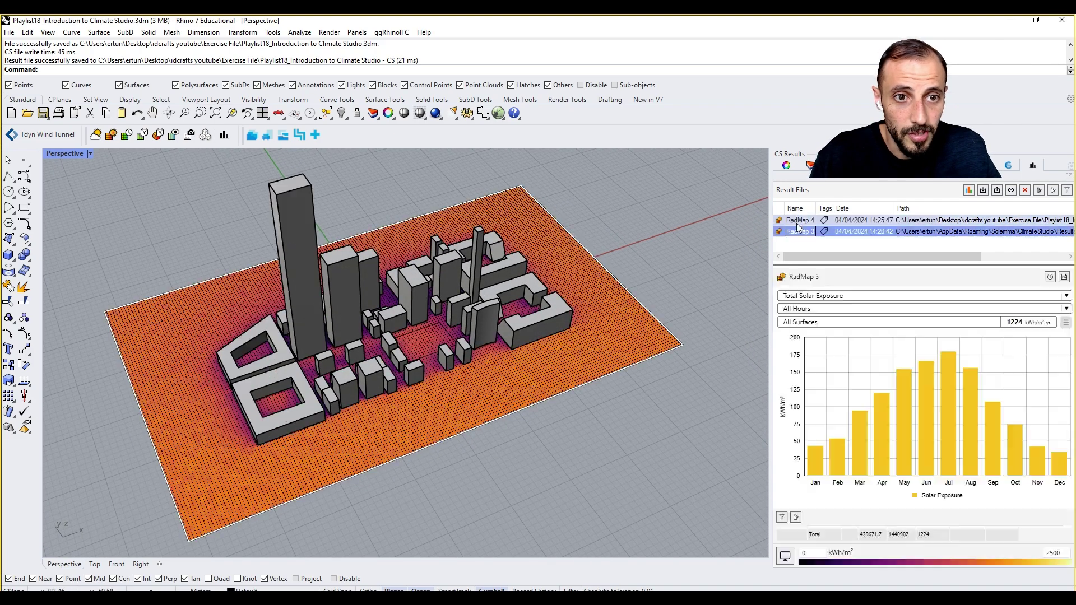
pyautogui.click(799, 222)
pyautogui.click(798, 232)
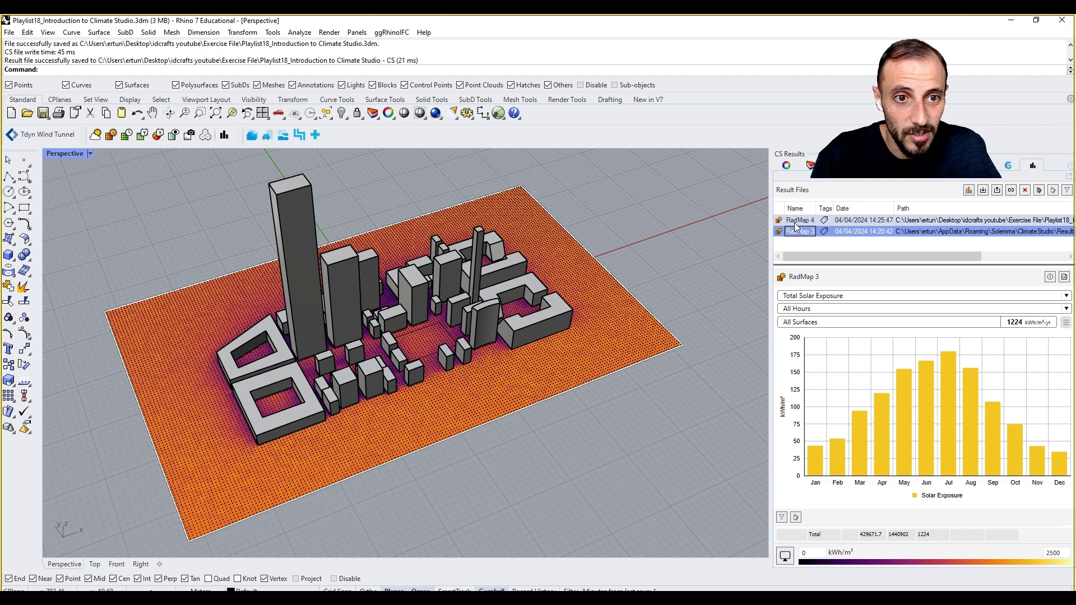
pyautogui.click(795, 227)
# Reselect RadMap 4 on the buildings and hide the sensor node dots.
pyautogui.moveTo(506, 391); pyautogui.dragTo(781, 285, button='right')
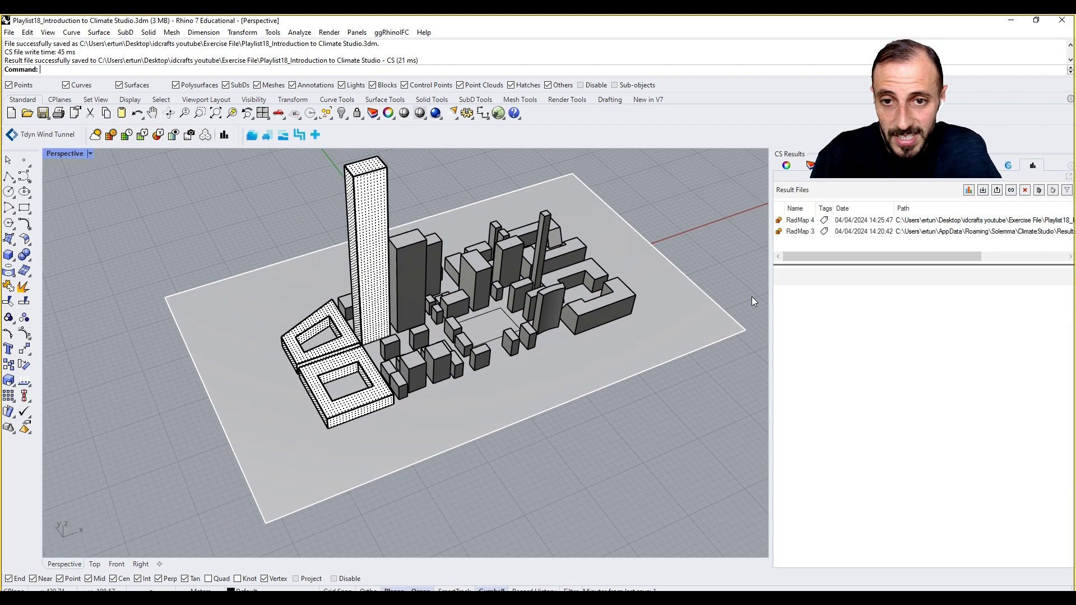
pyautogui.click(790, 230)
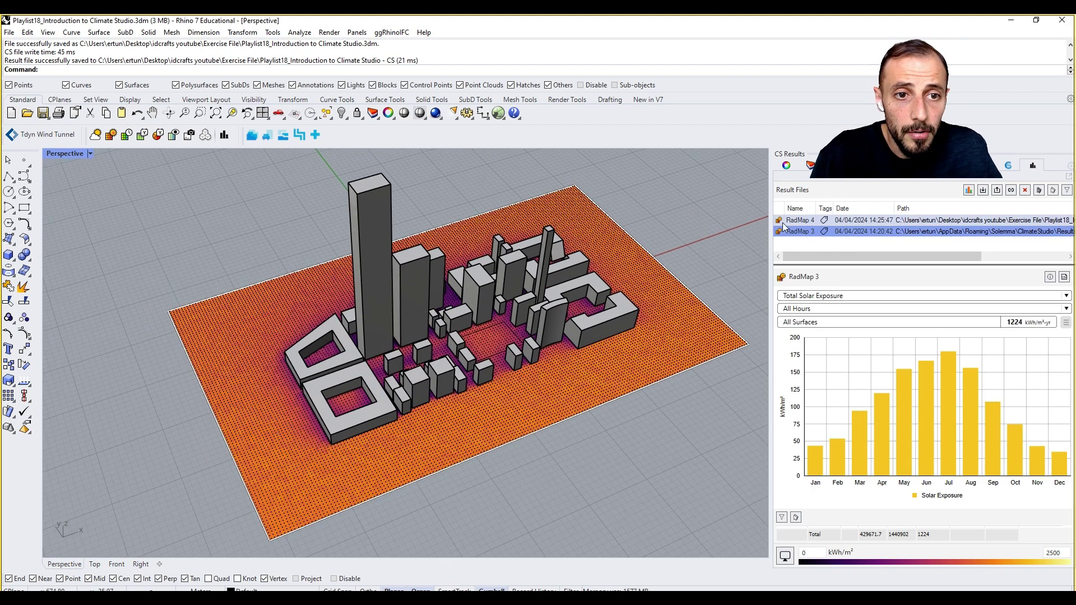
pyautogui.click(790, 220)
pyautogui.keyDown('shift'); pyautogui.moveTo(611, 268); pyautogui.dragTo(597, 279, button='right'); pyautogui.keyUp('shift')
pyautogui.scroll(2, 353, 272)
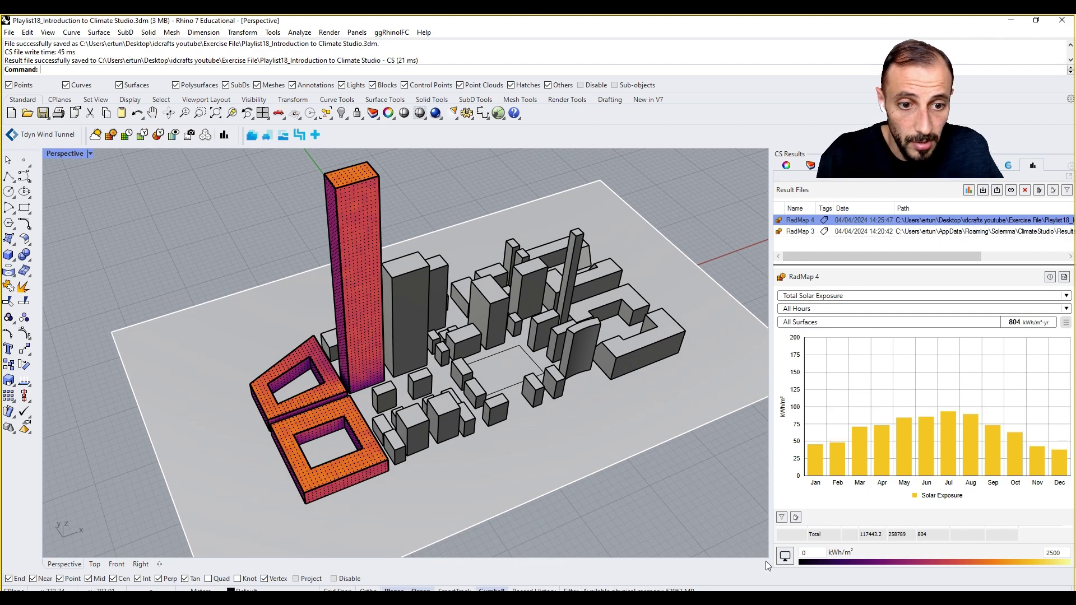
pyautogui.click(784, 556)
pyautogui.click(807, 463)
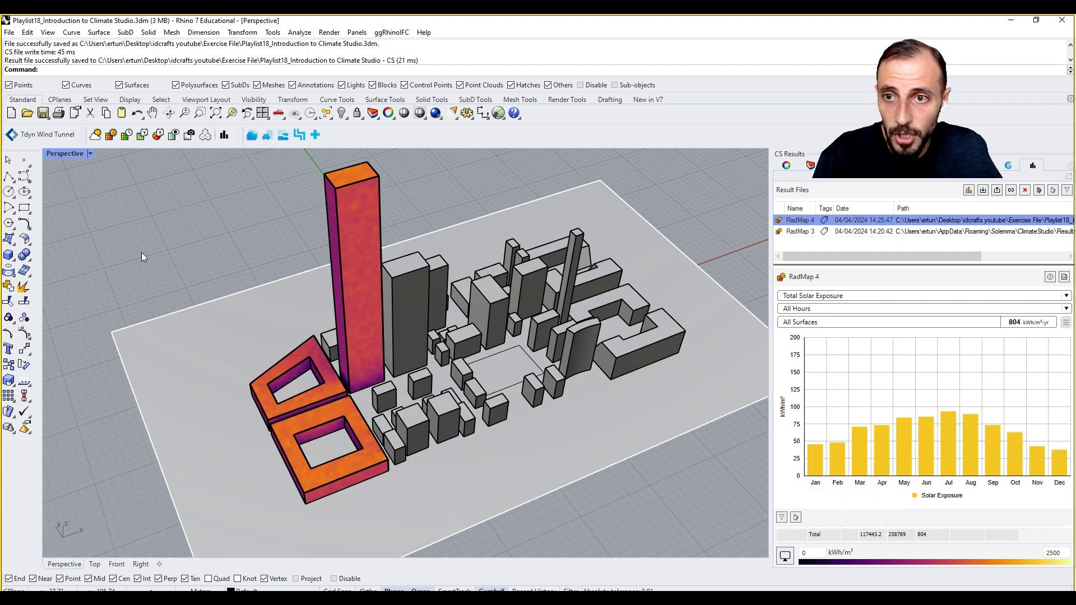
# Set the Perspective view to CSShadows, compare RadMap 3, then reselect RadMap 4.
pyautogui.click(90, 154)
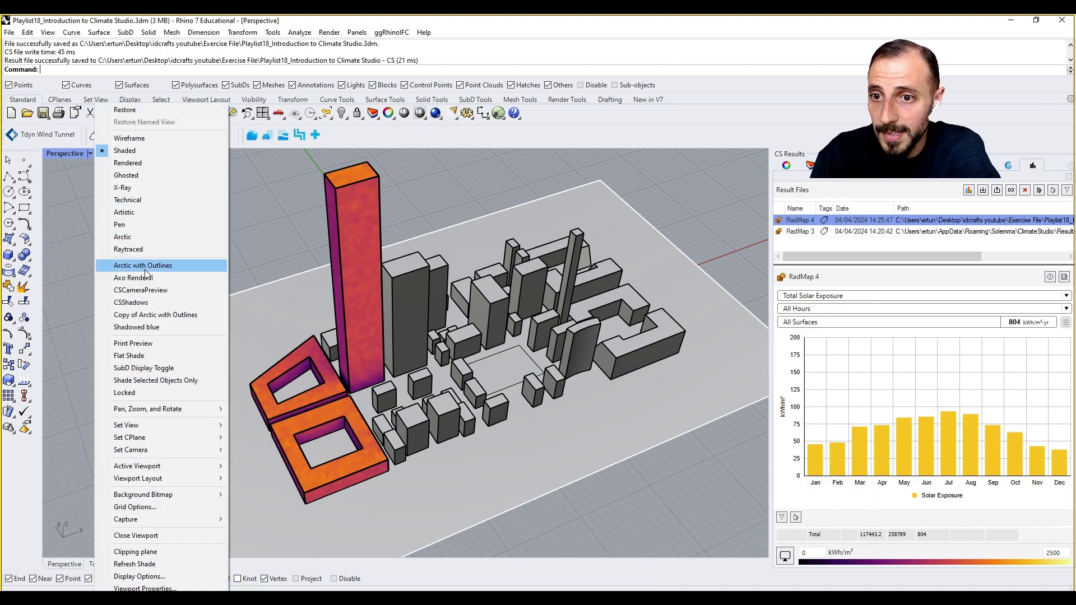
pyautogui.click(129, 302)
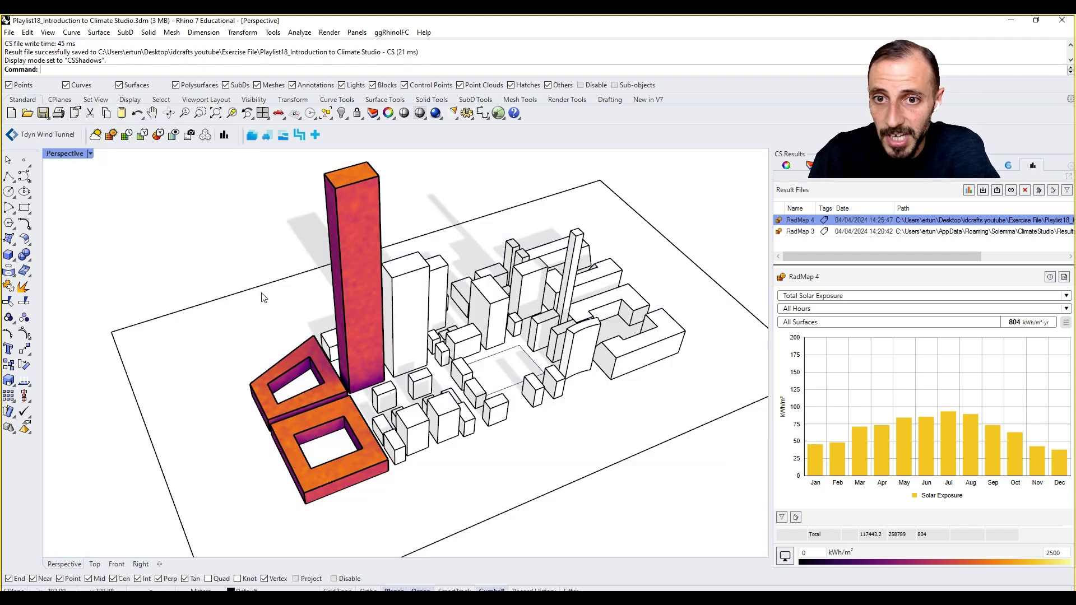
pyautogui.scroll(-2, 415, 296)
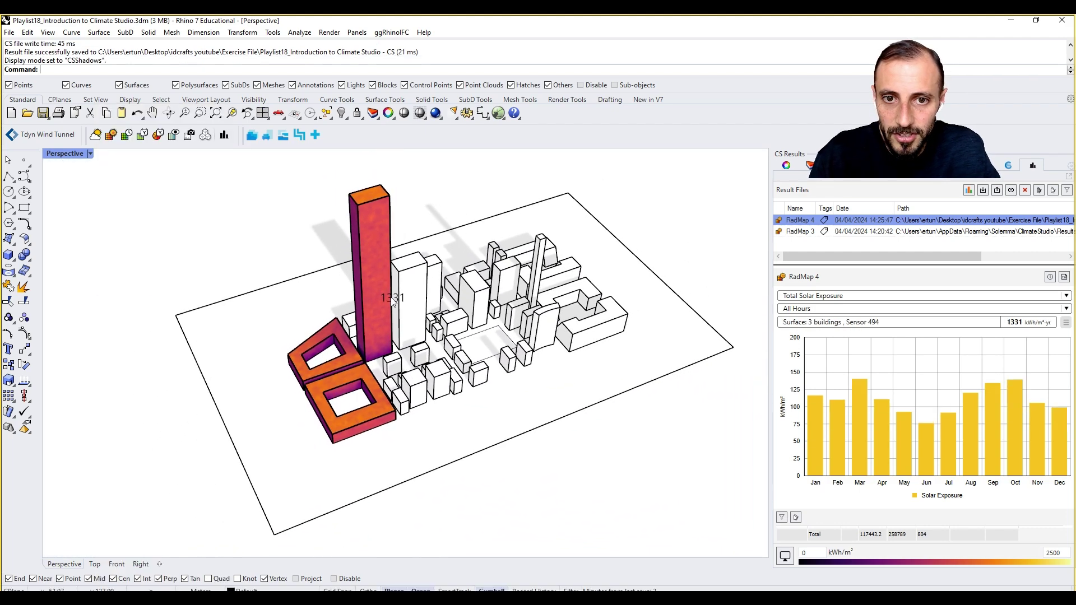
pyautogui.click(796, 231)
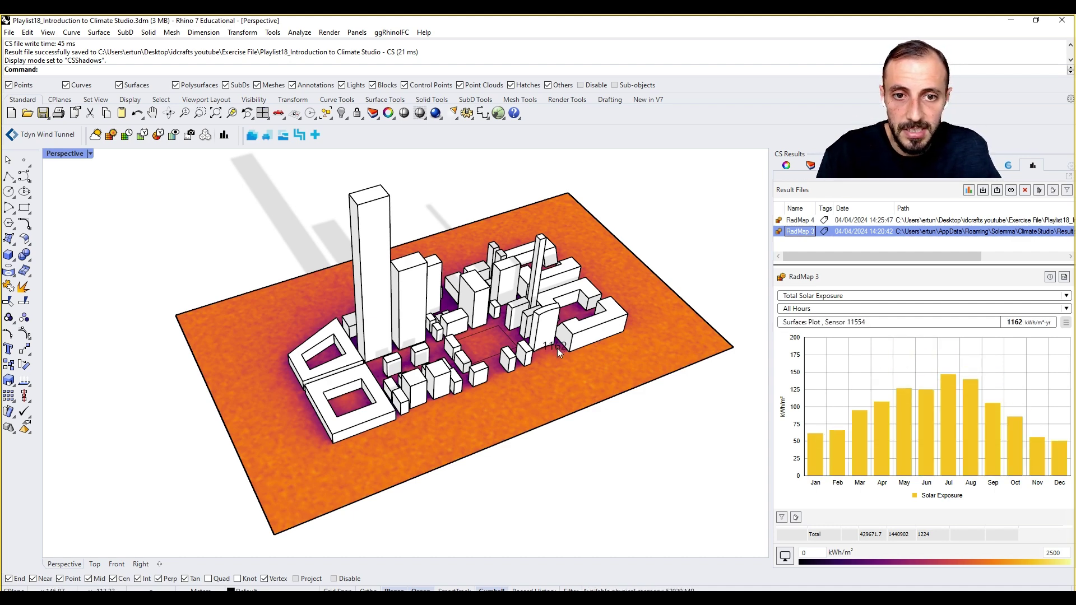
pyautogui.moveTo(588, 394)
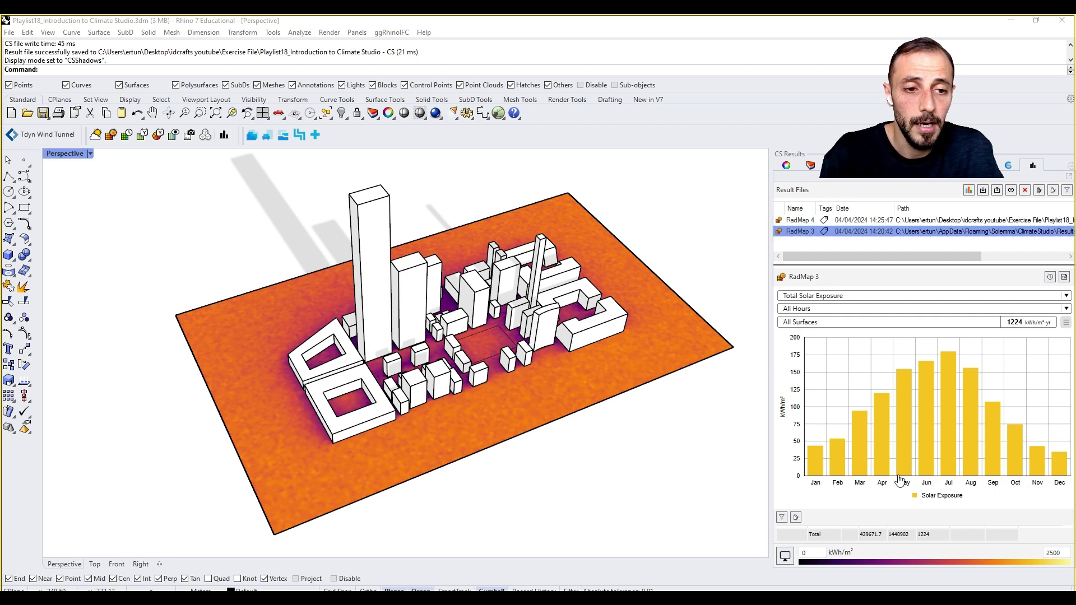
pyautogui.click(807, 221)
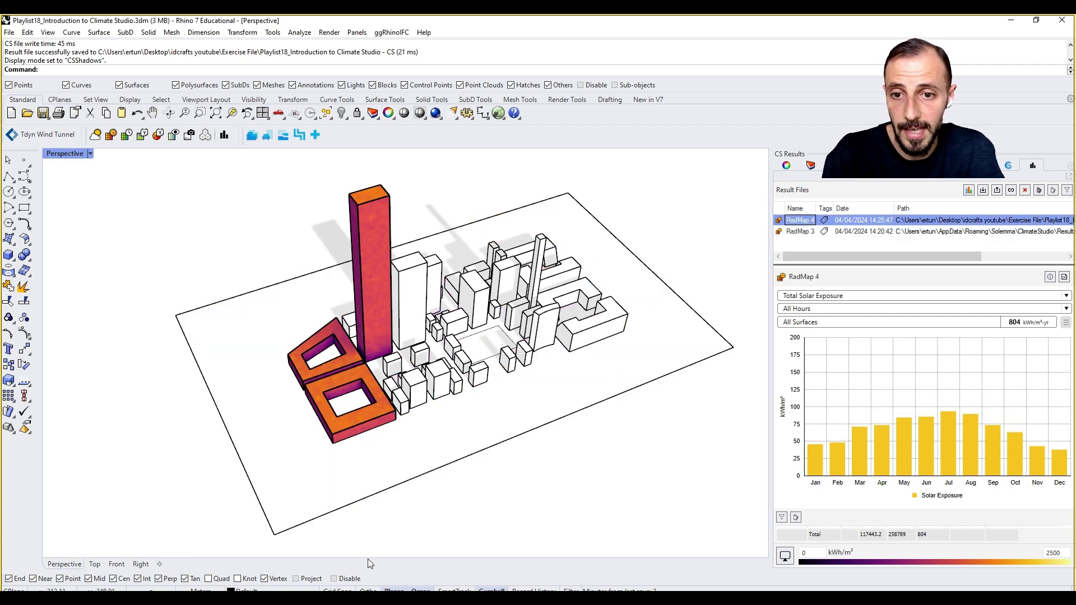